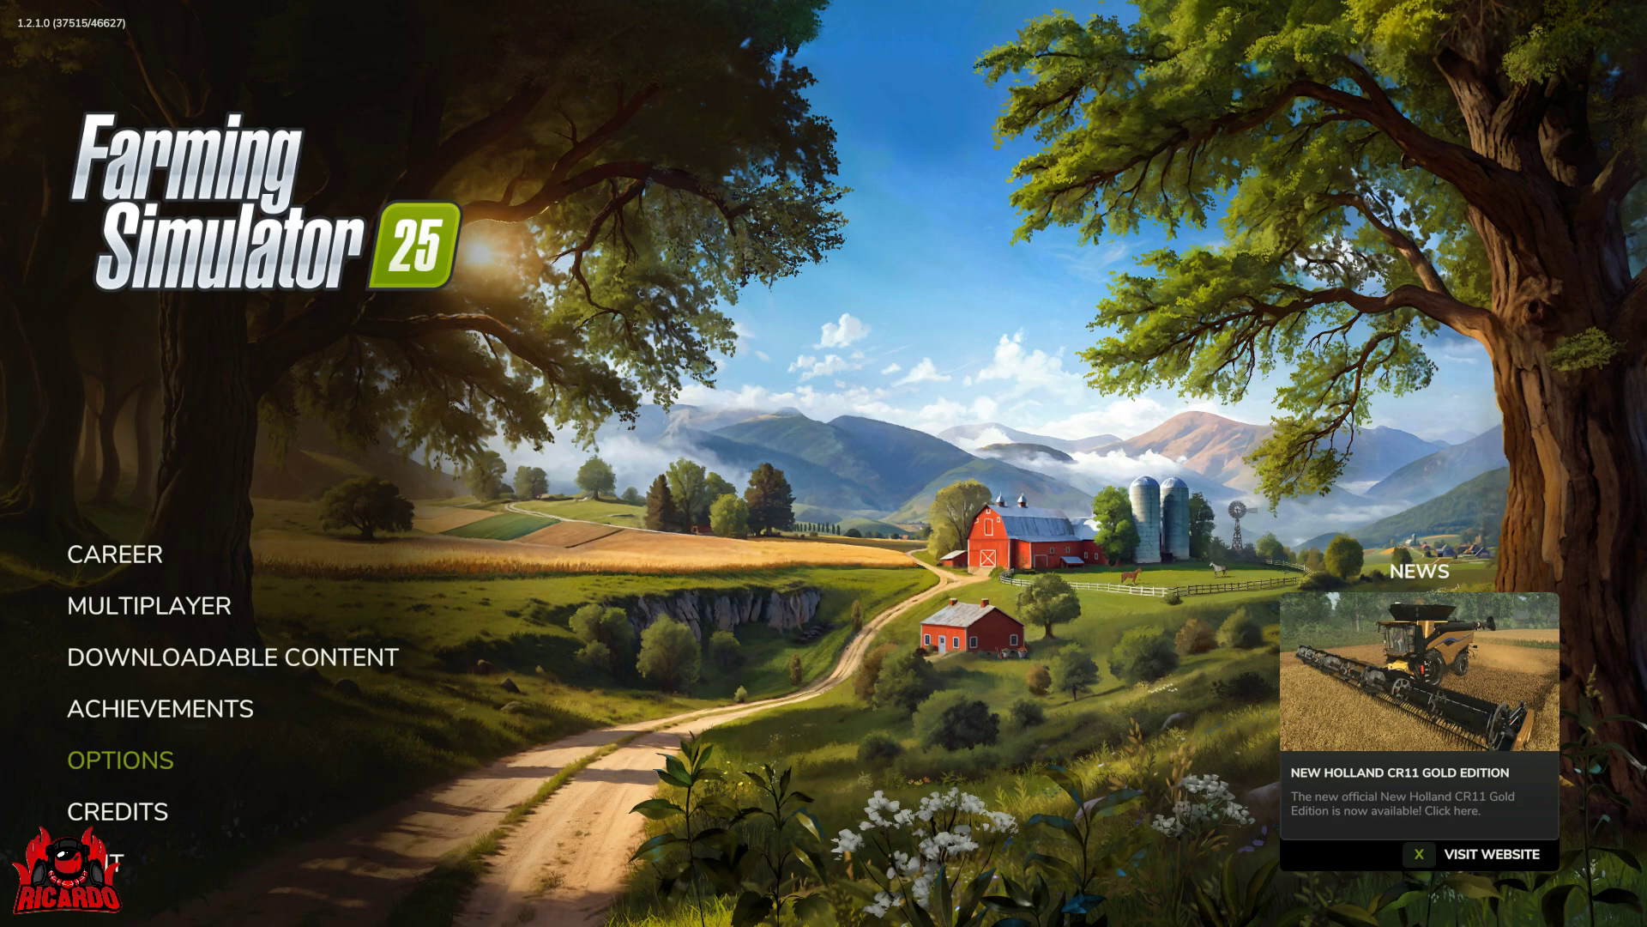
Open the game's options and switch to the display settings
key("Return")
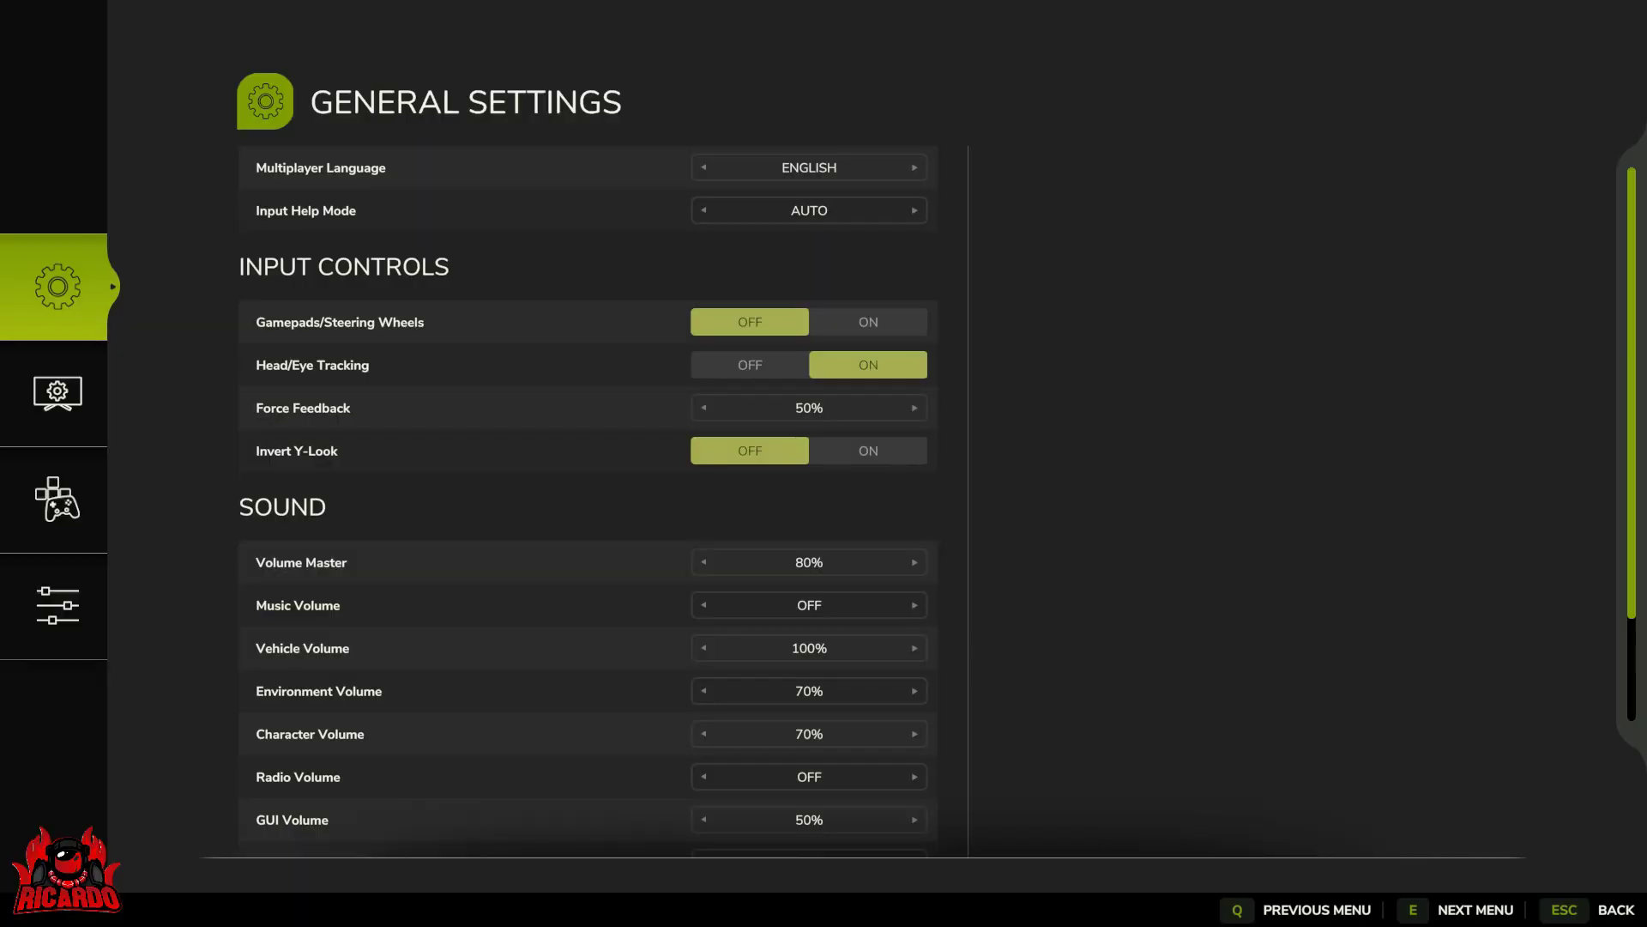
key("e")
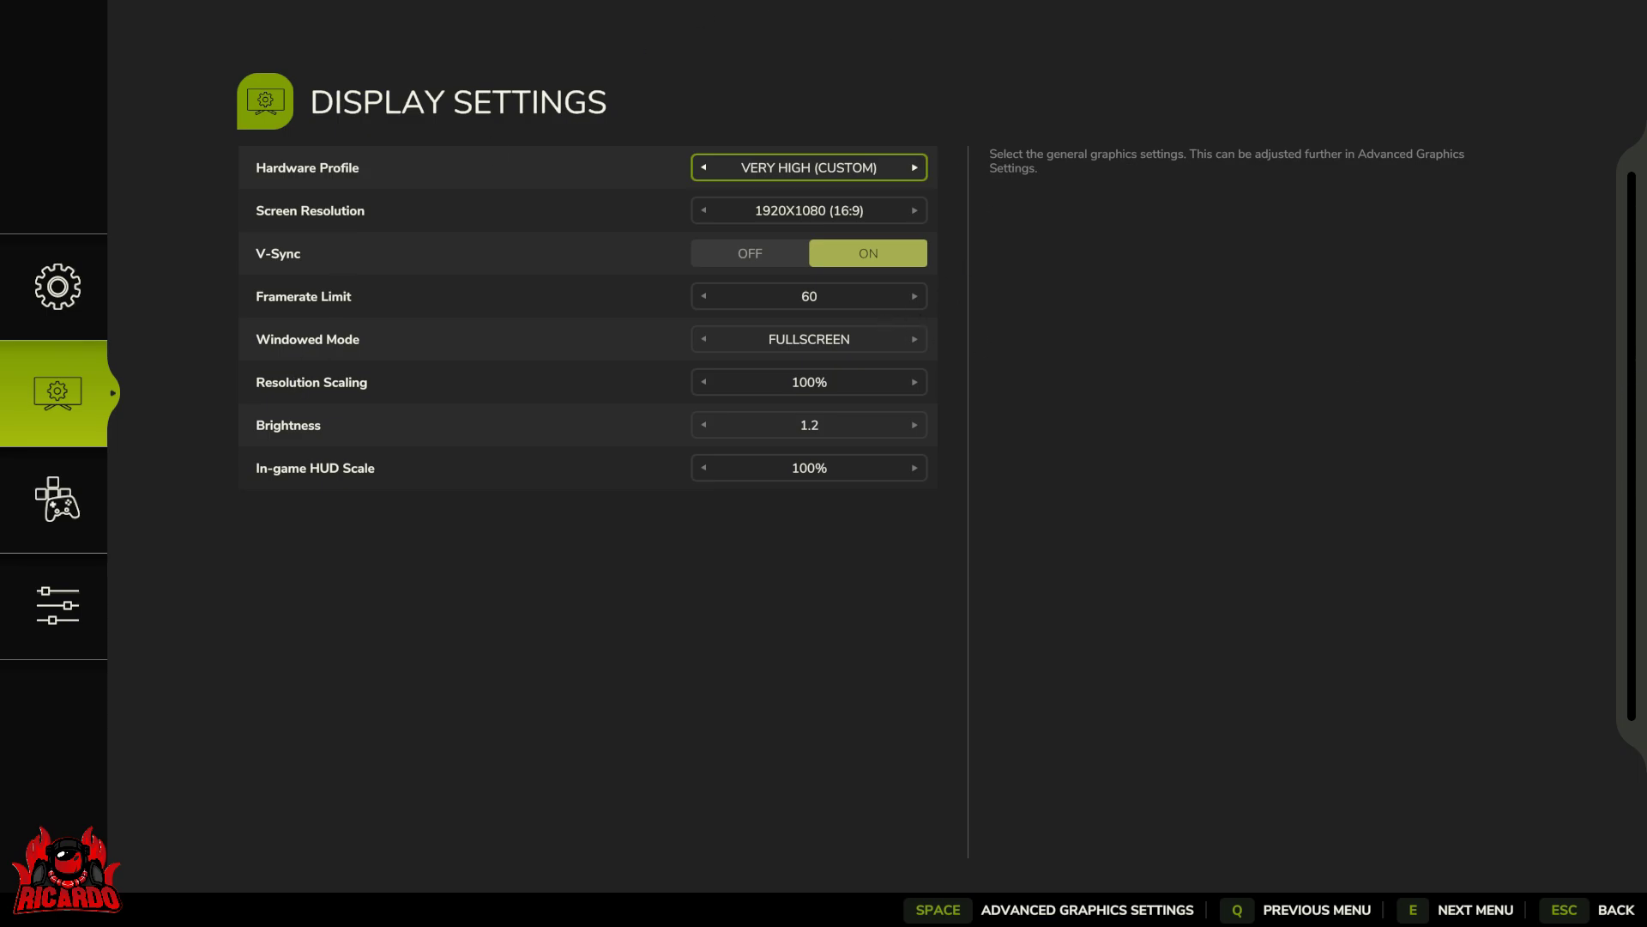
Cycle through the Windowed Mode options, including Exclusive Fullscreen, and return it to Fullscreen
key("Down")
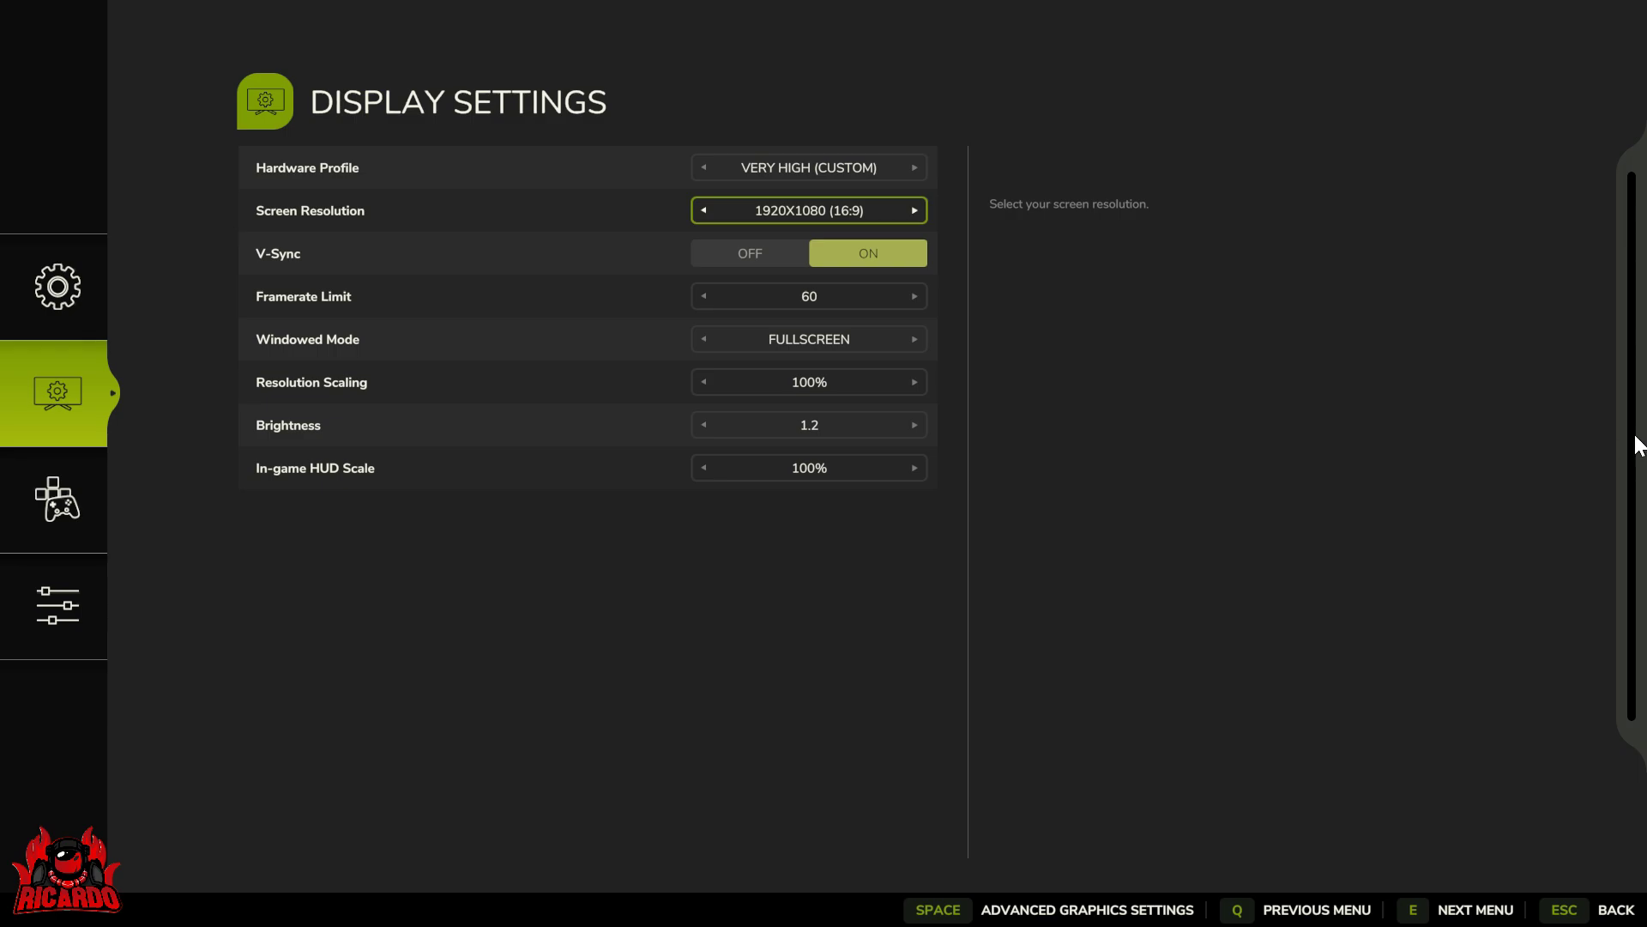
key("Down")
key("Down")
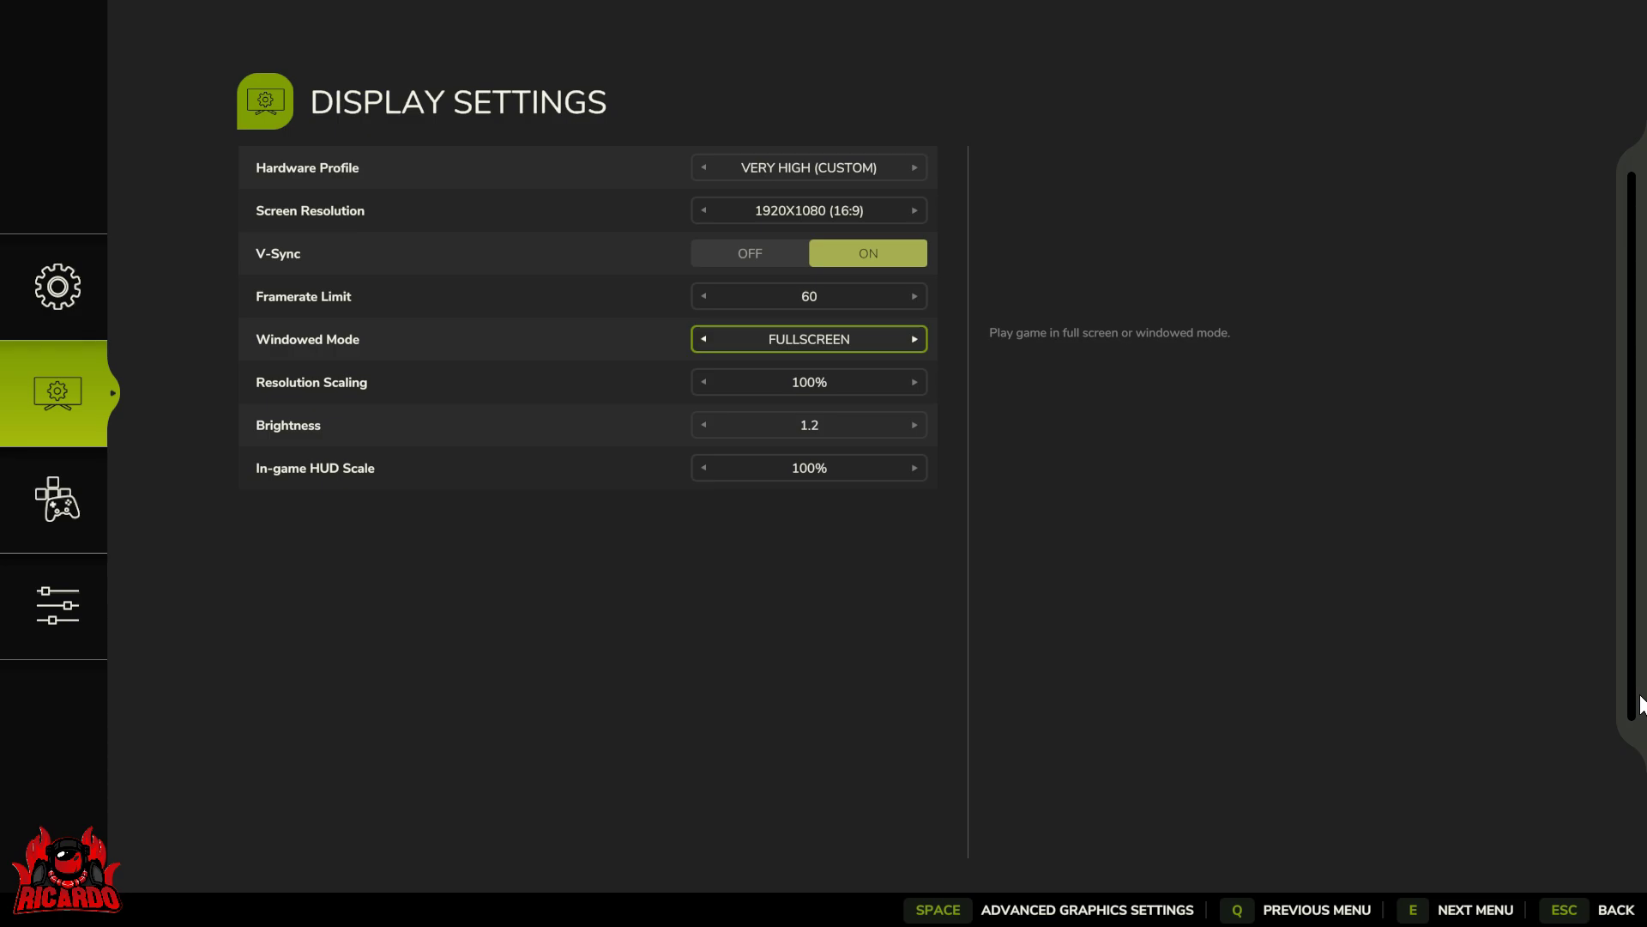
key("Right")
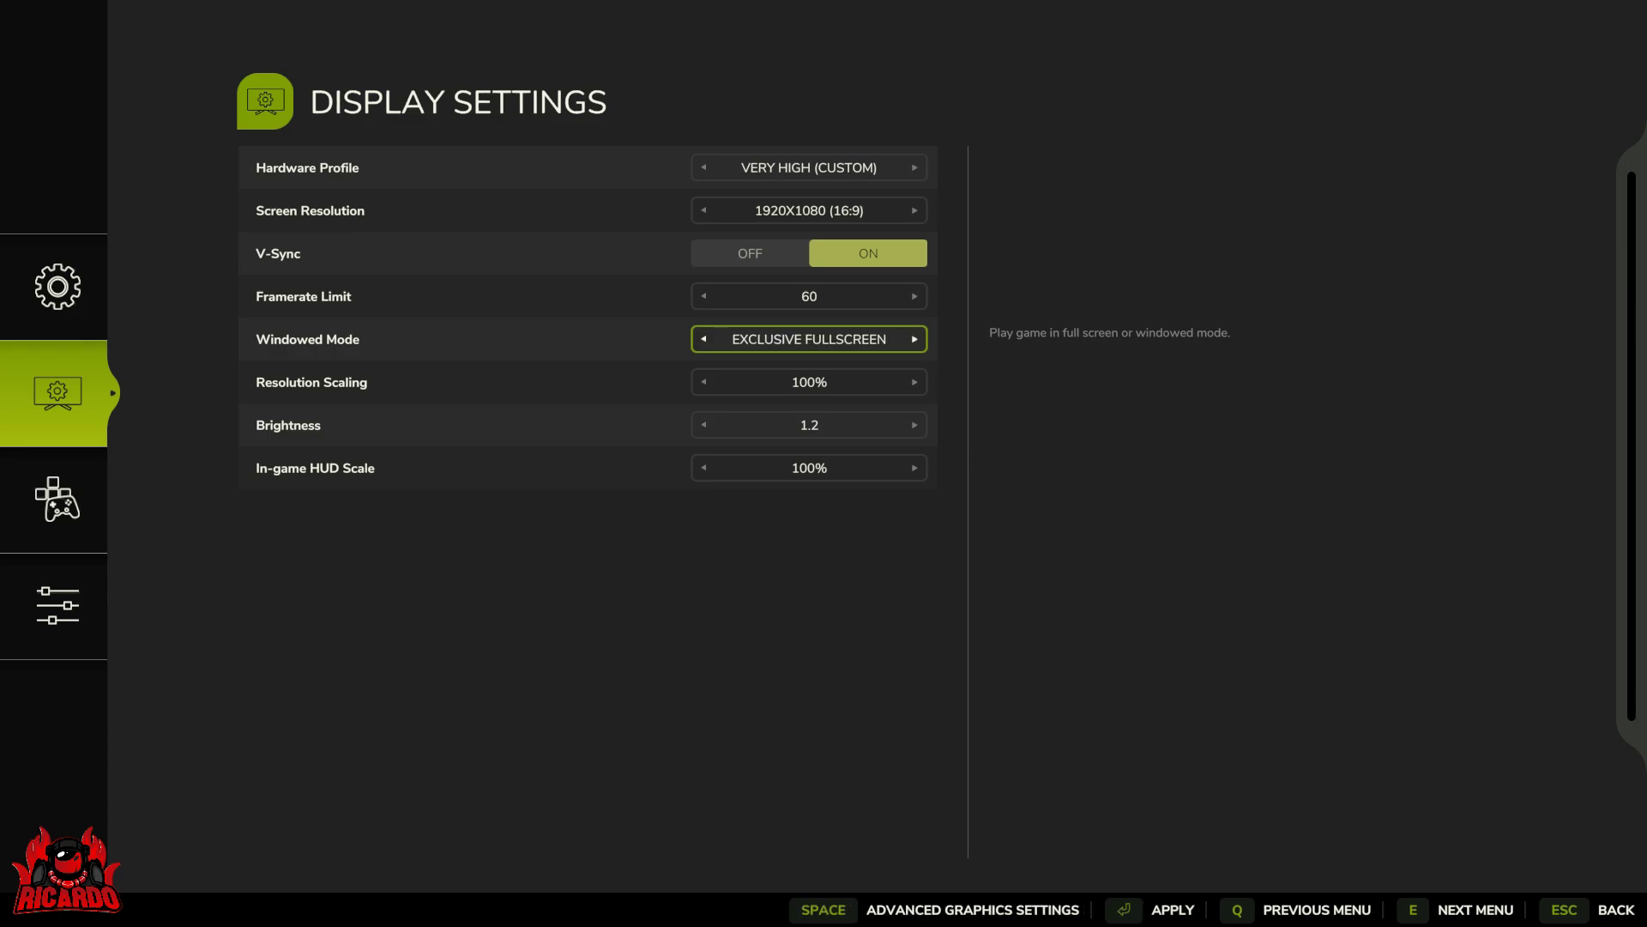
key("Right")
key("Right")
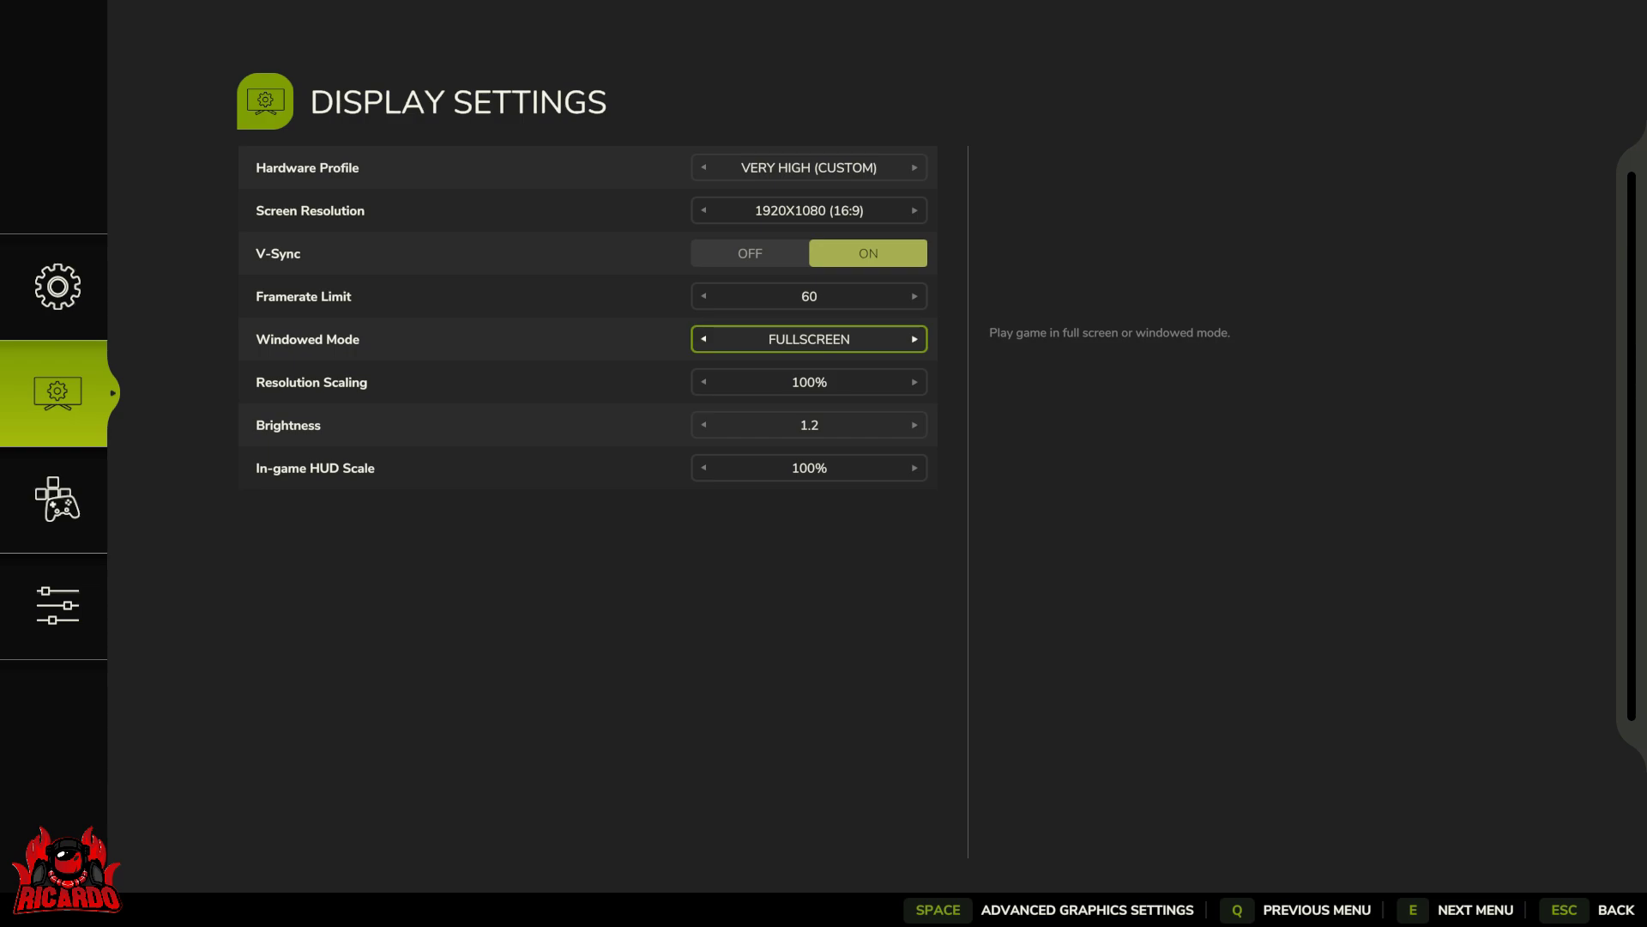
Review the resolution scaling, brightness and HUD scale options, and open the advanced graphics settings
key("Down")
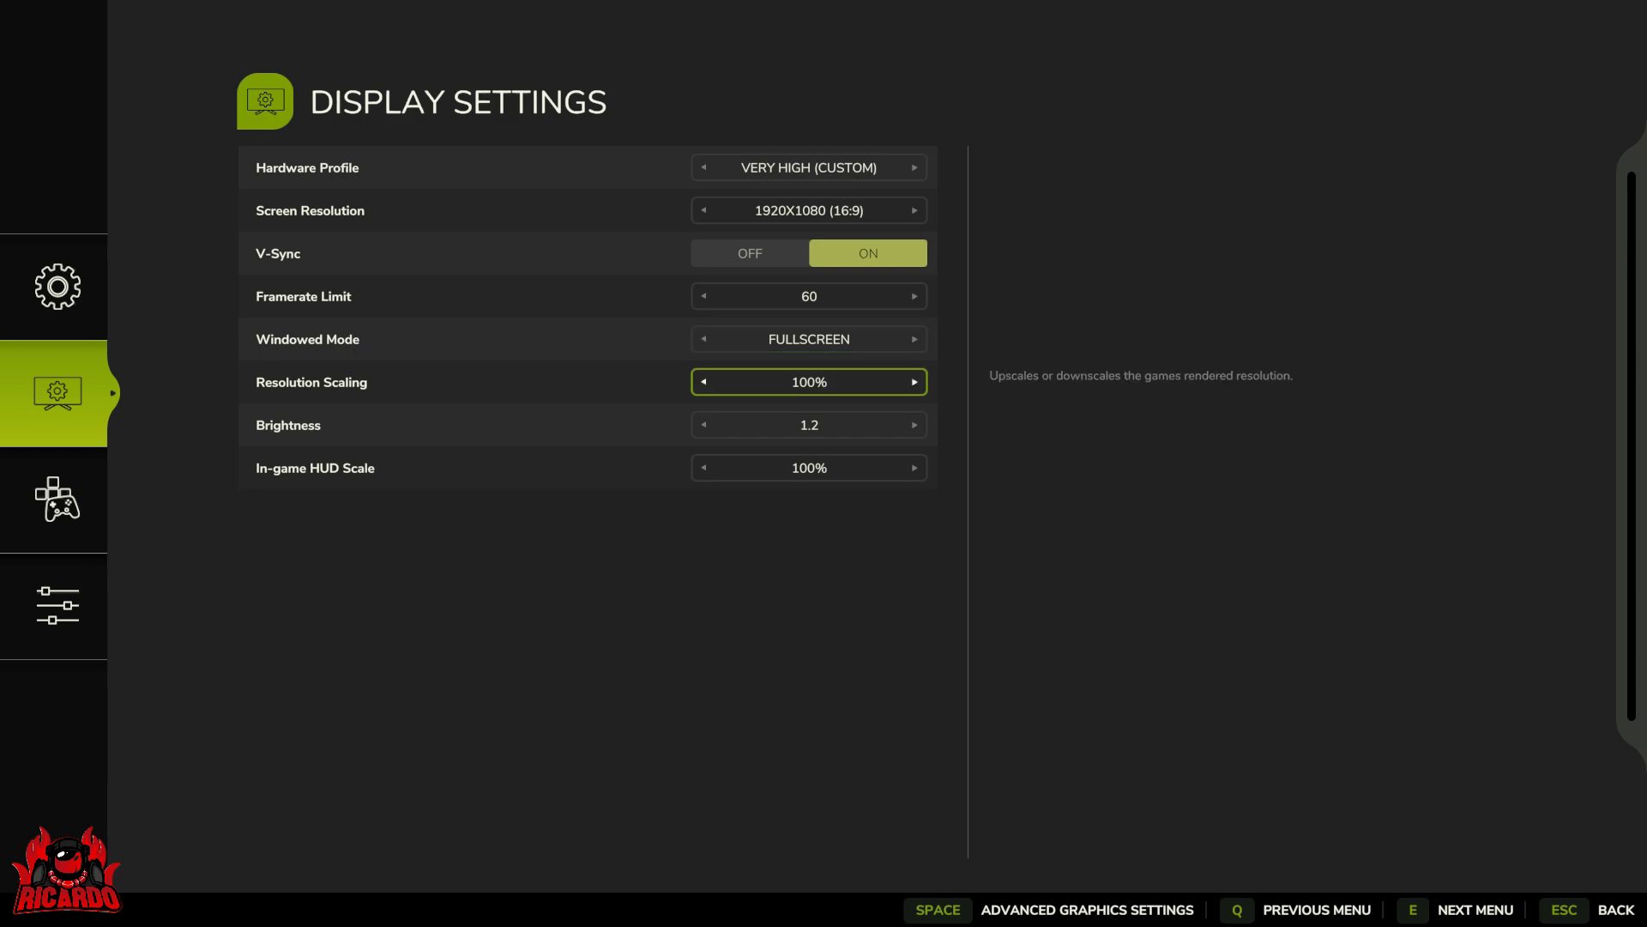
key("Down")
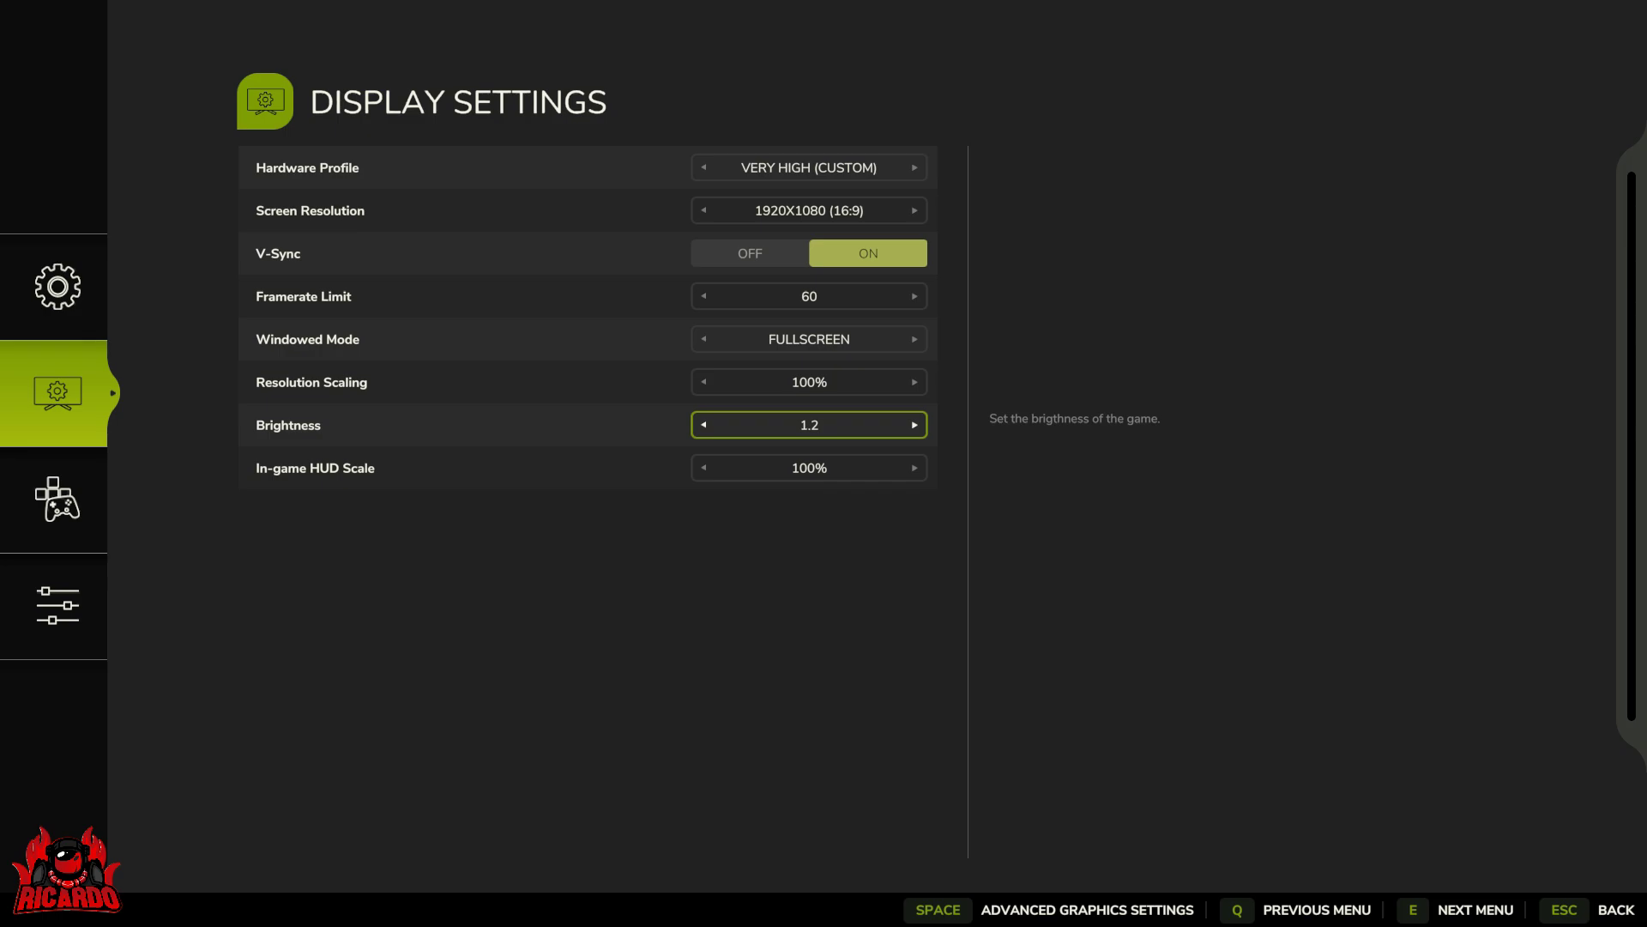
key("Up")
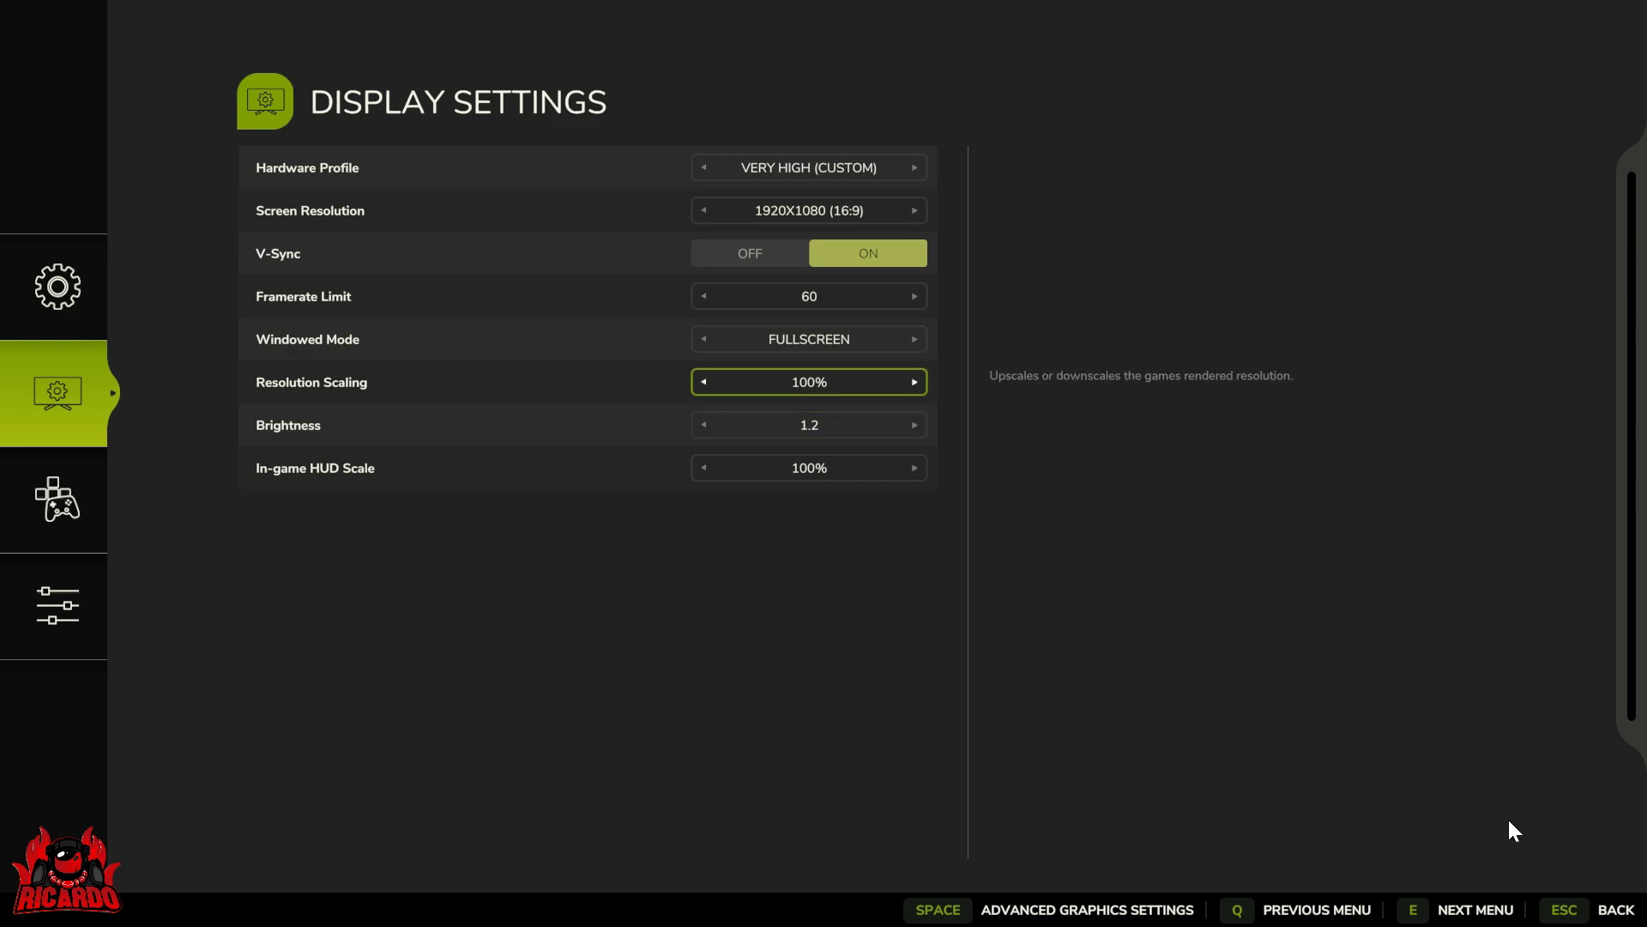
key("Down")
key("Down")
key("space")
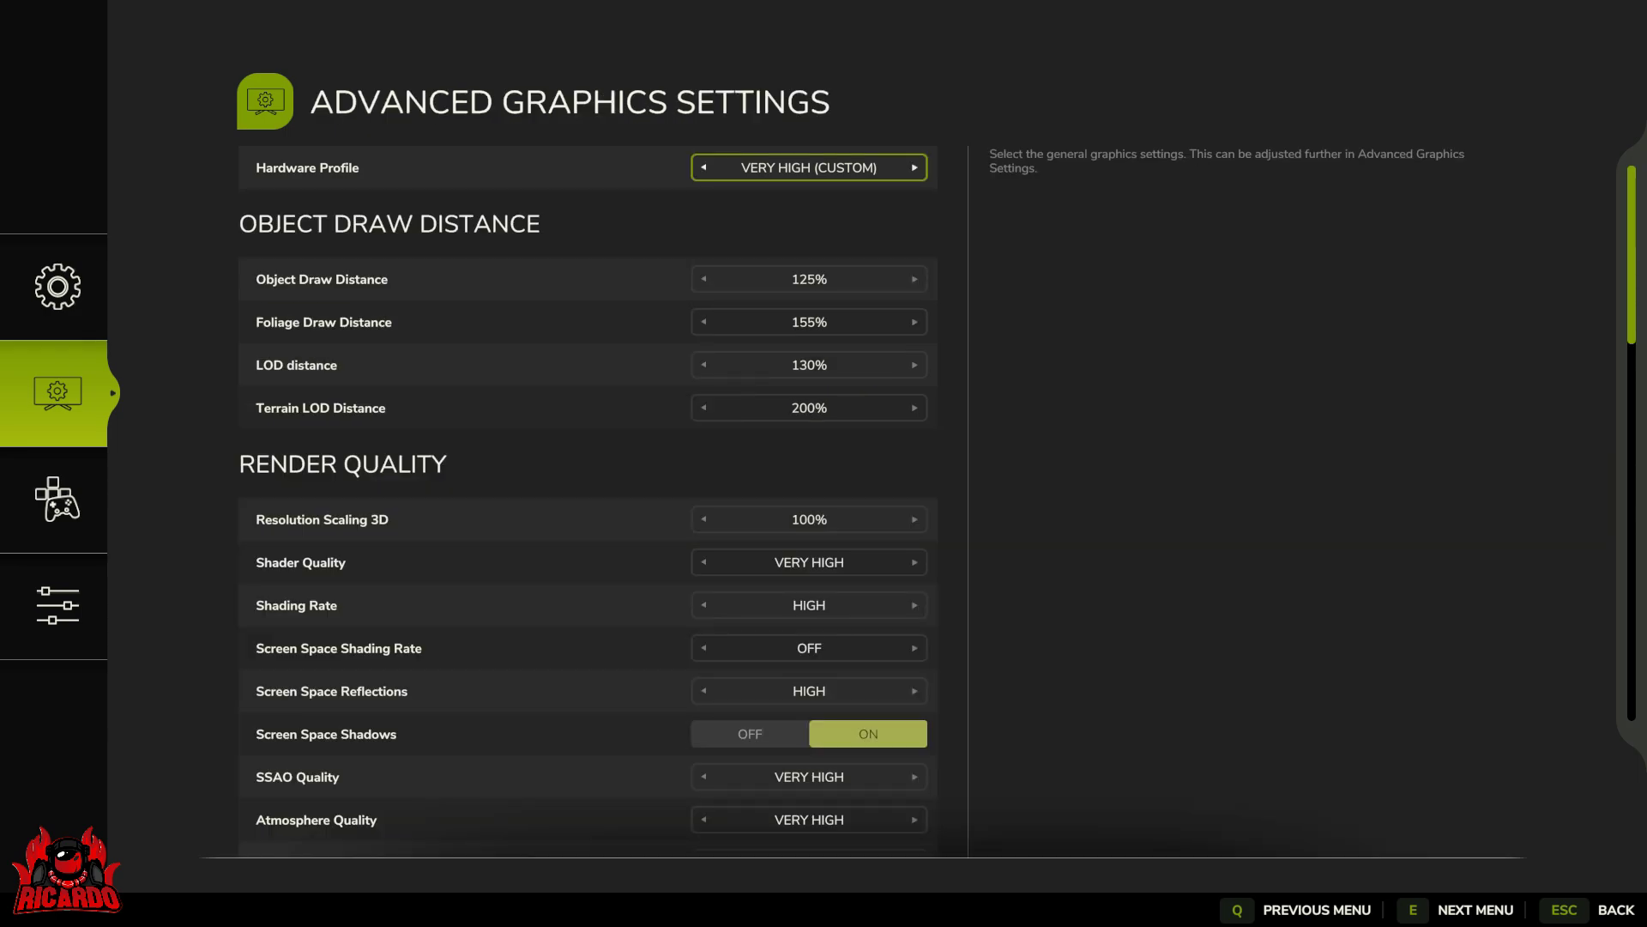
Set the Object Draw Distance to 120%
key("Down")
key("Left")
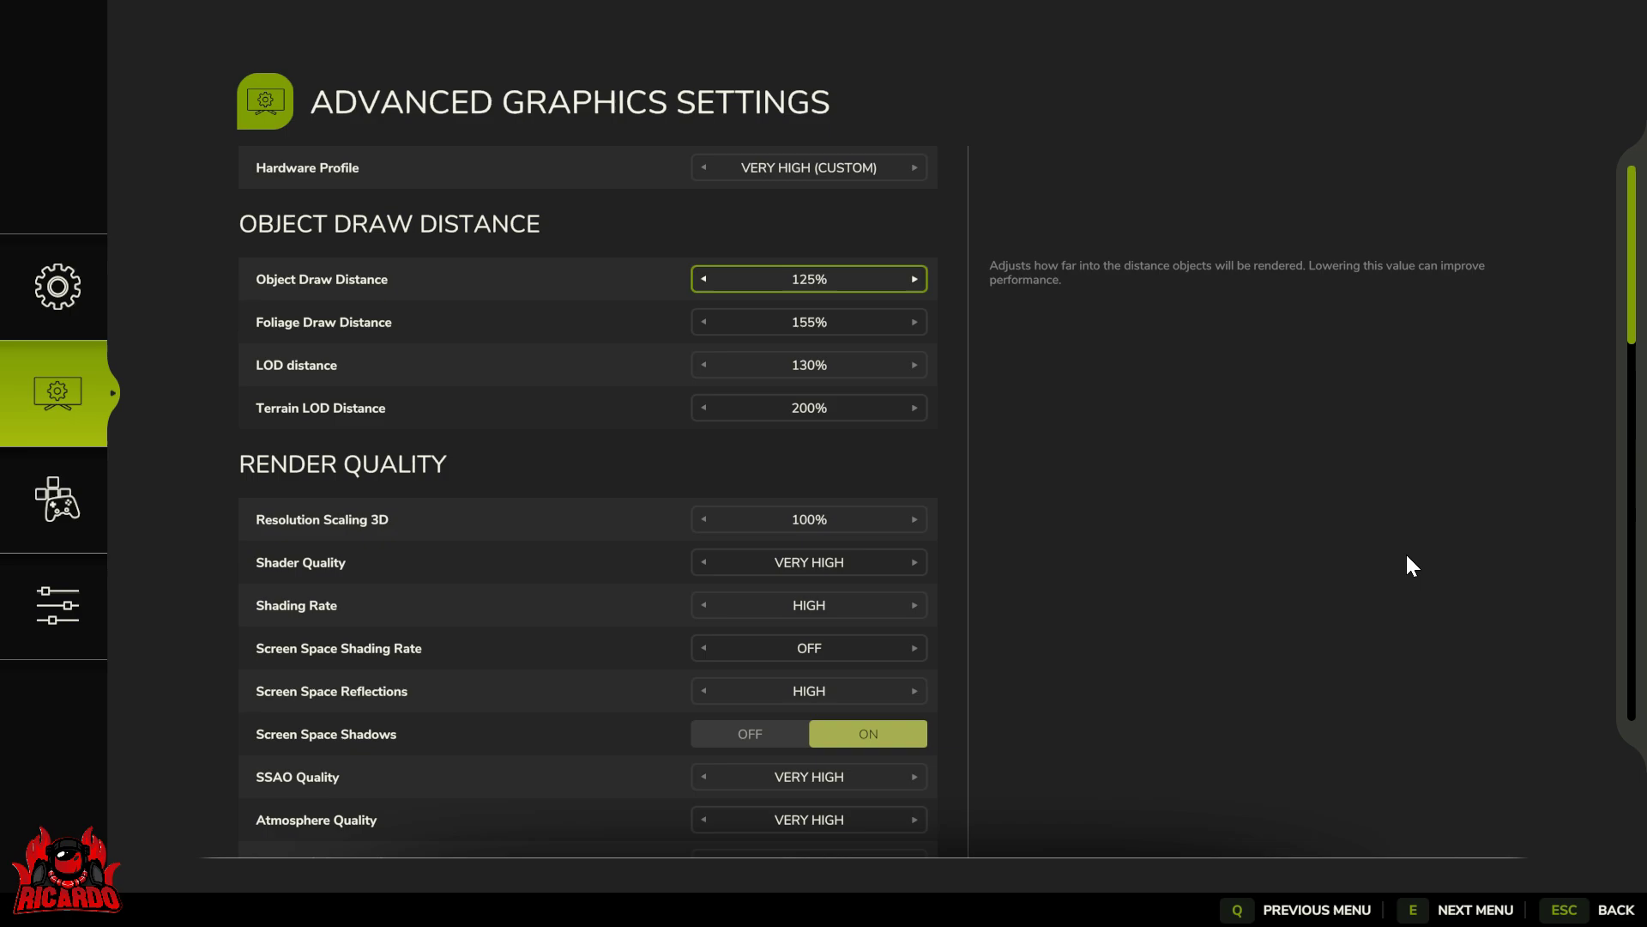
key("Down")
key("Down")
key("Up")
key("Up")
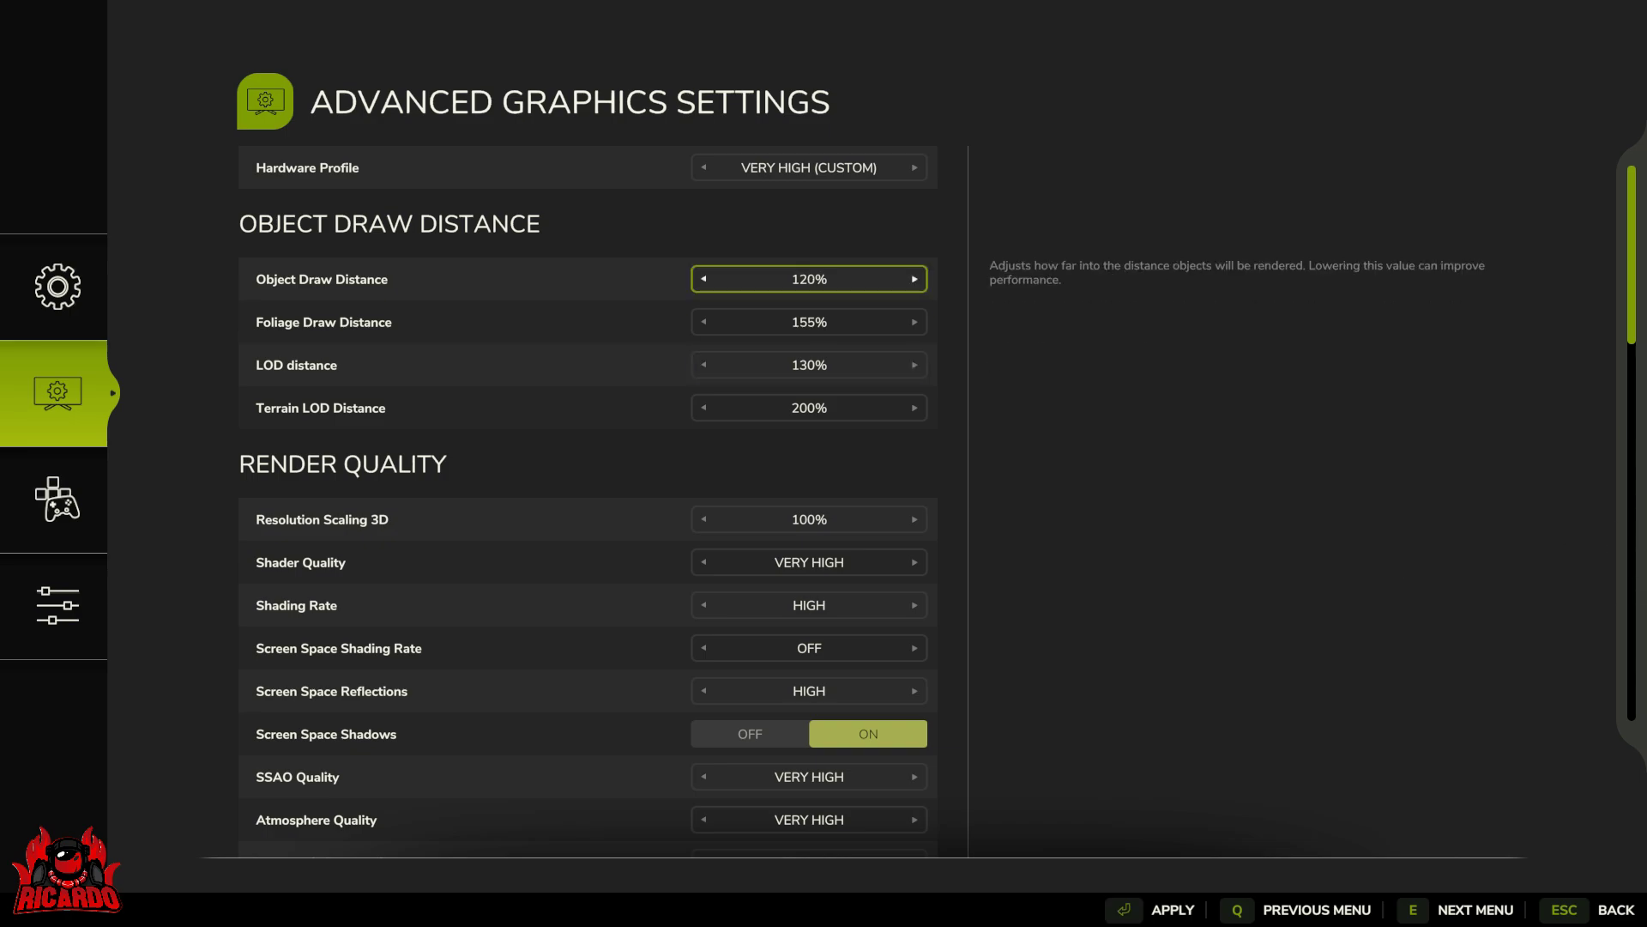
Set the Foliage Draw Distance to 150%
key("Down")
key("Down")
key("Up")
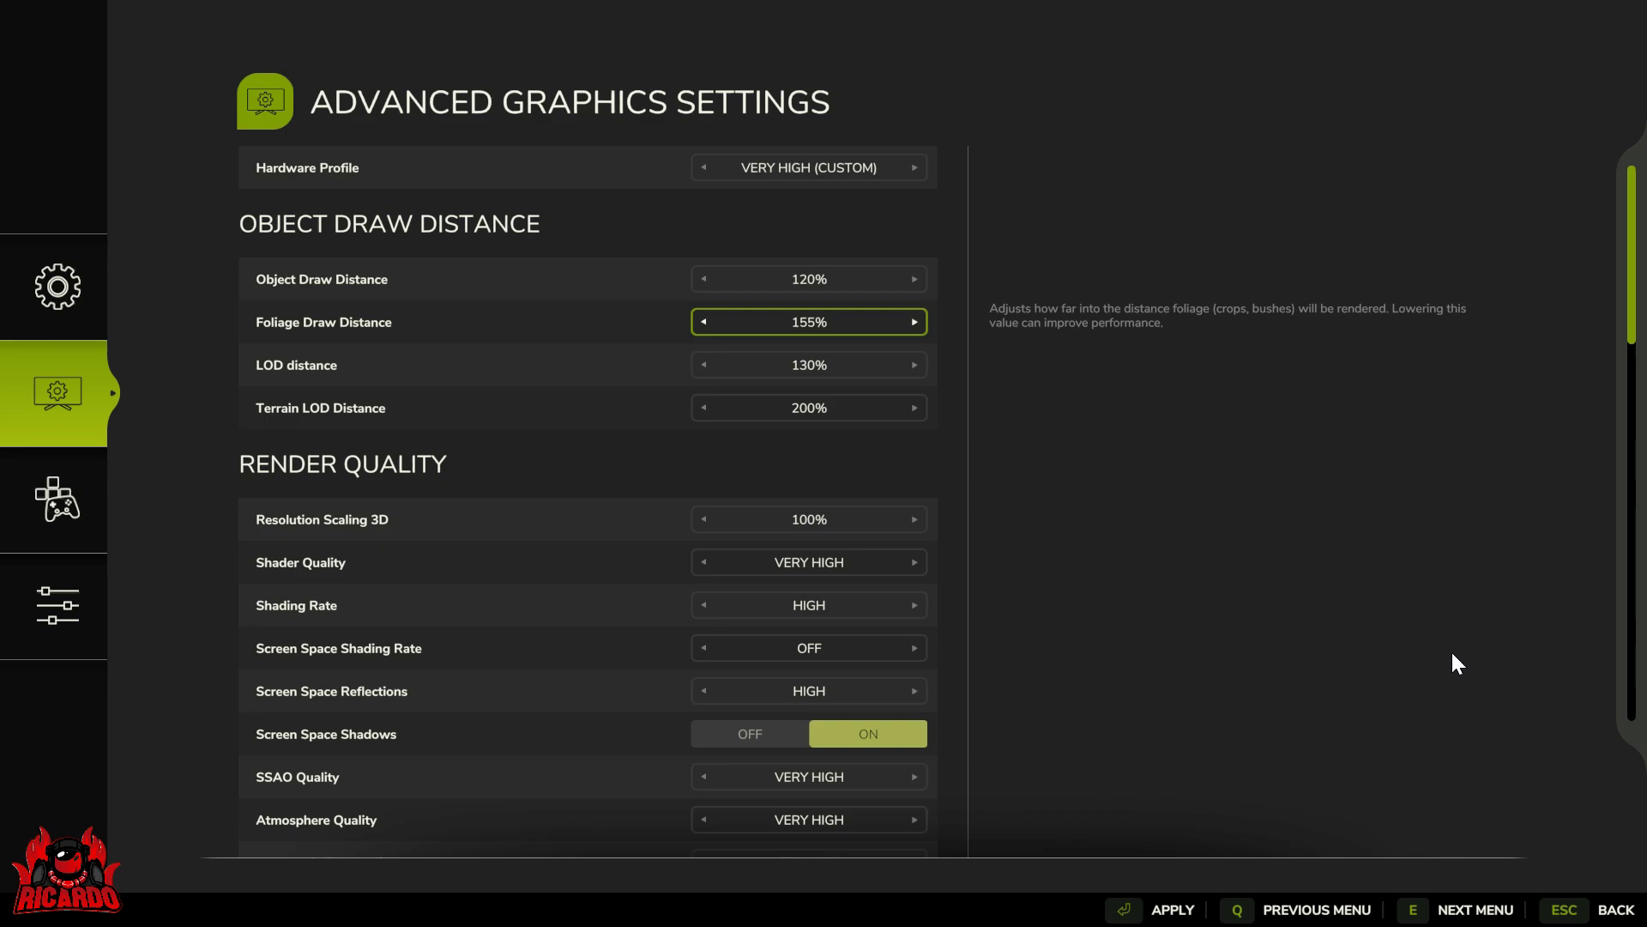
key("Left")
key("Down")
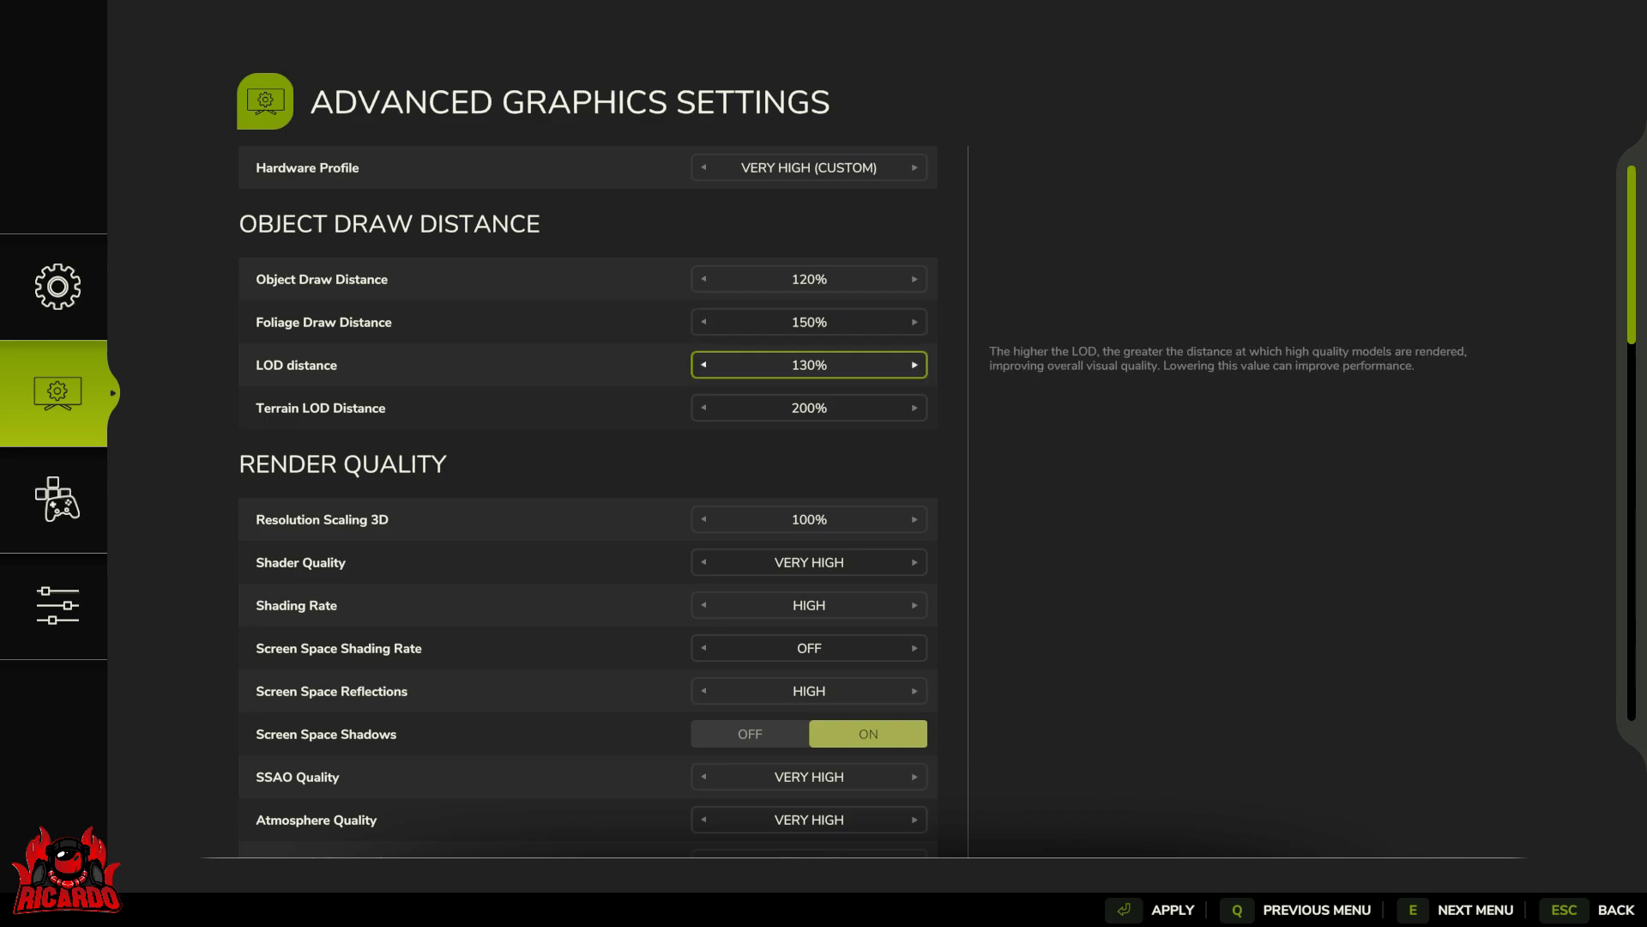
Examine the LOD distance, terrain LOD distance, resolution scaling, shader quality and shading rate settings
key("Down")
key("Up")
key("Up")
key("Down")
key("Down")
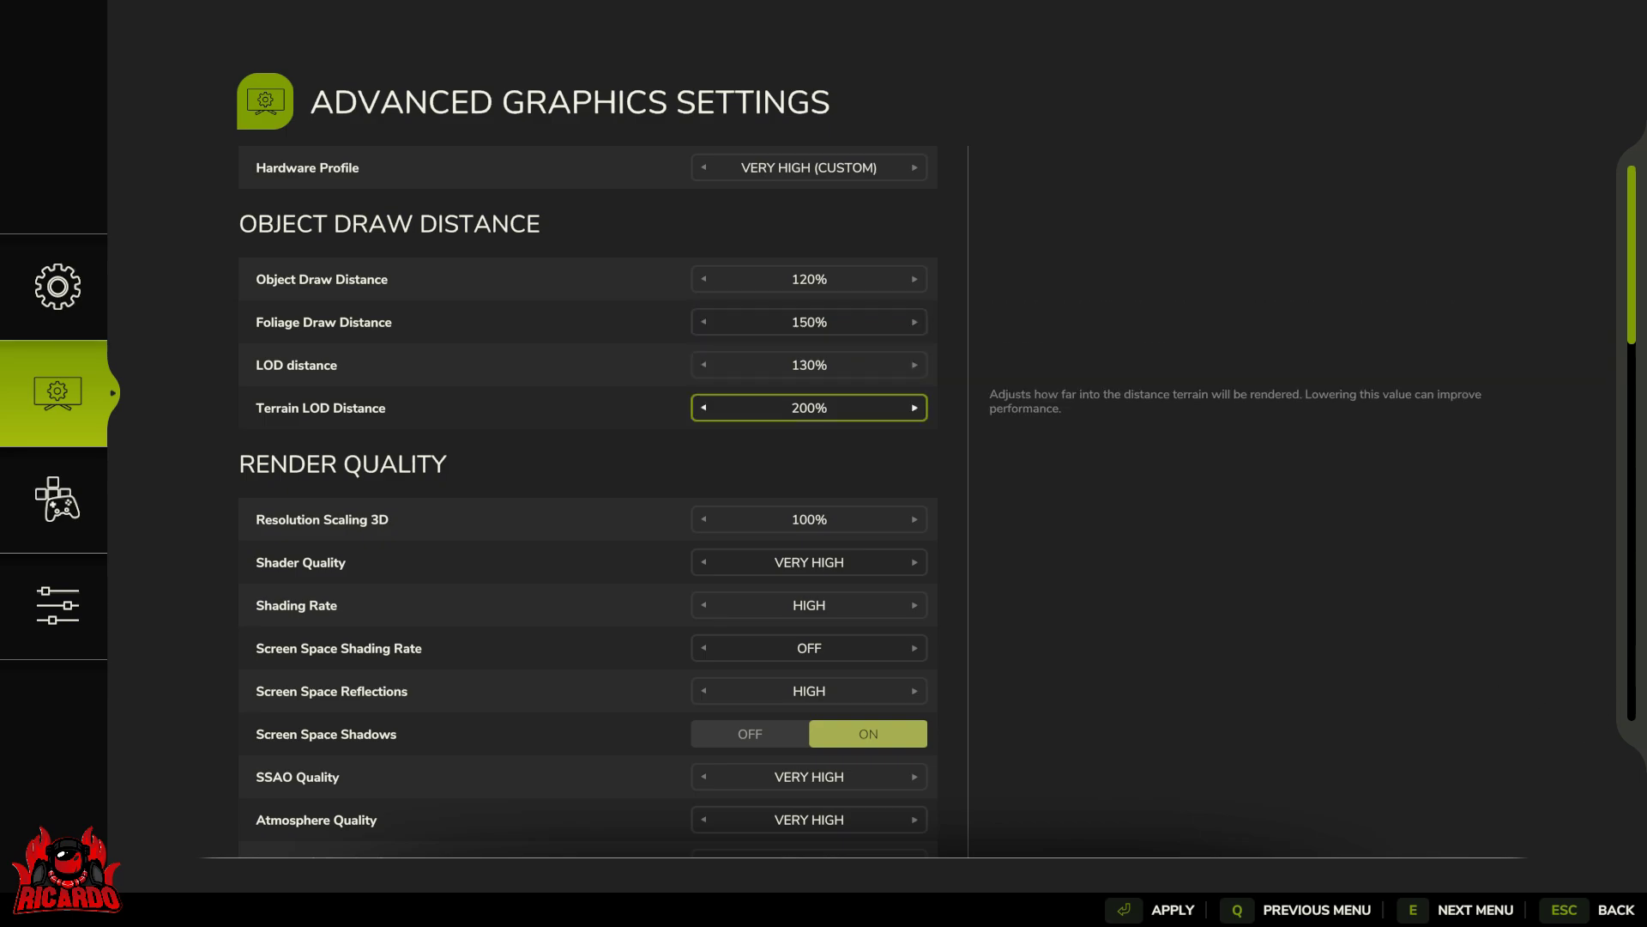
key("Down")
key("Down")
key("Down")
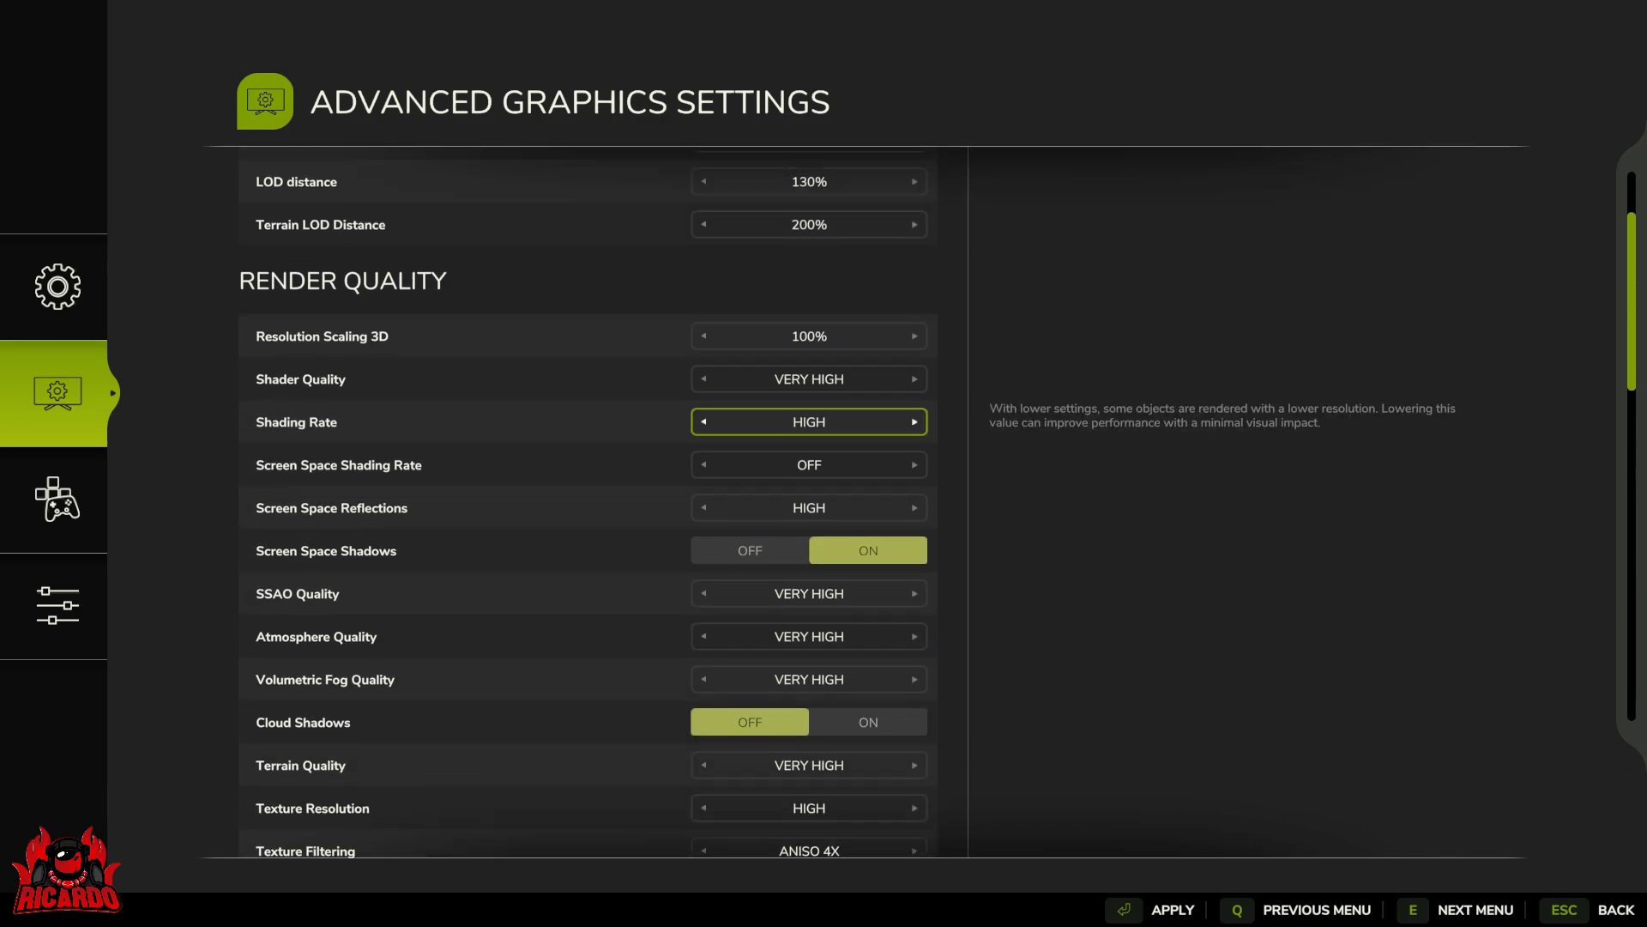
scroll(587, 498, "down", 2)
key("Down")
key("Up")
key("Down")
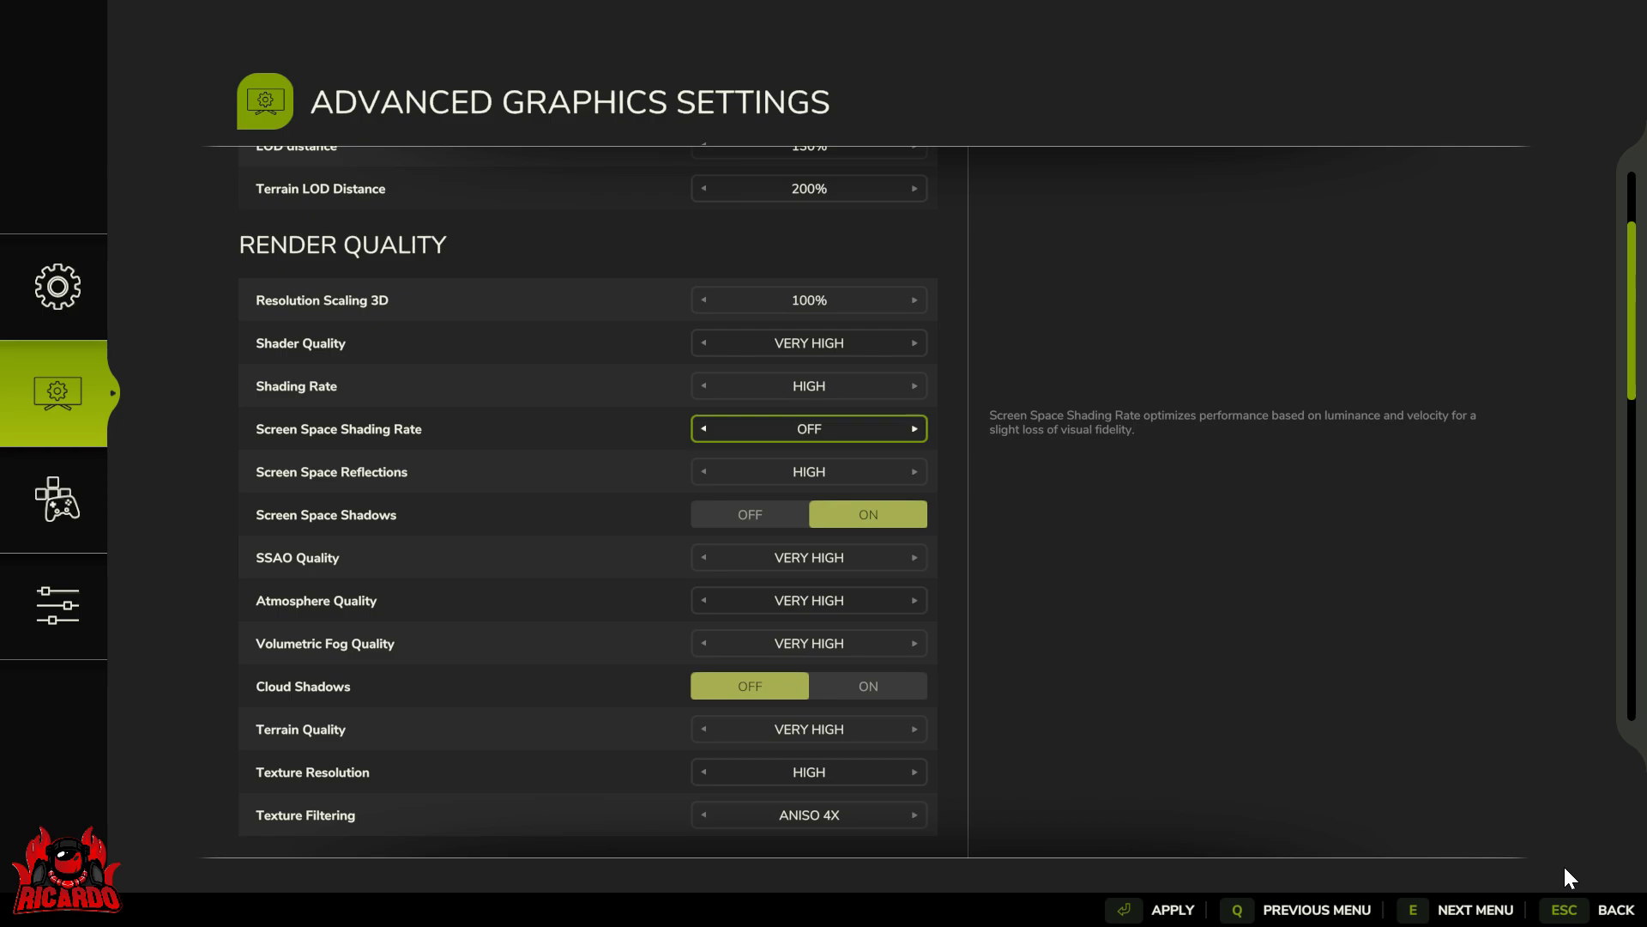
Examine the render quality settings from Screen Space Reflections down to Cloud Shadows
key("Down")
key("Down")
key("Up")
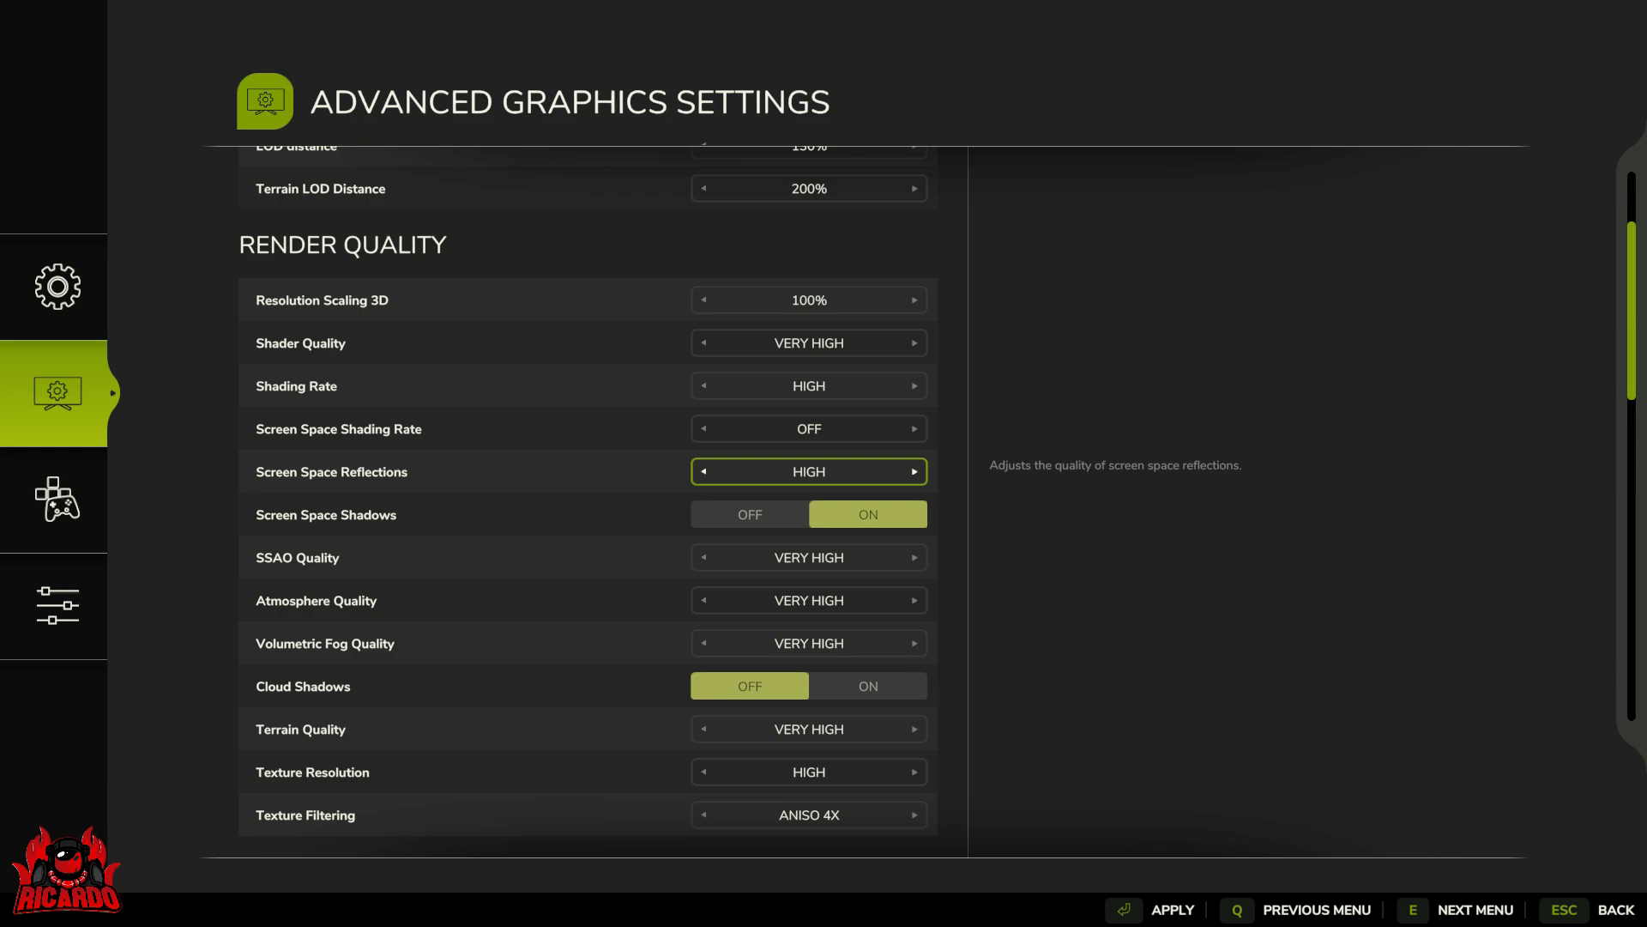
key("Down")
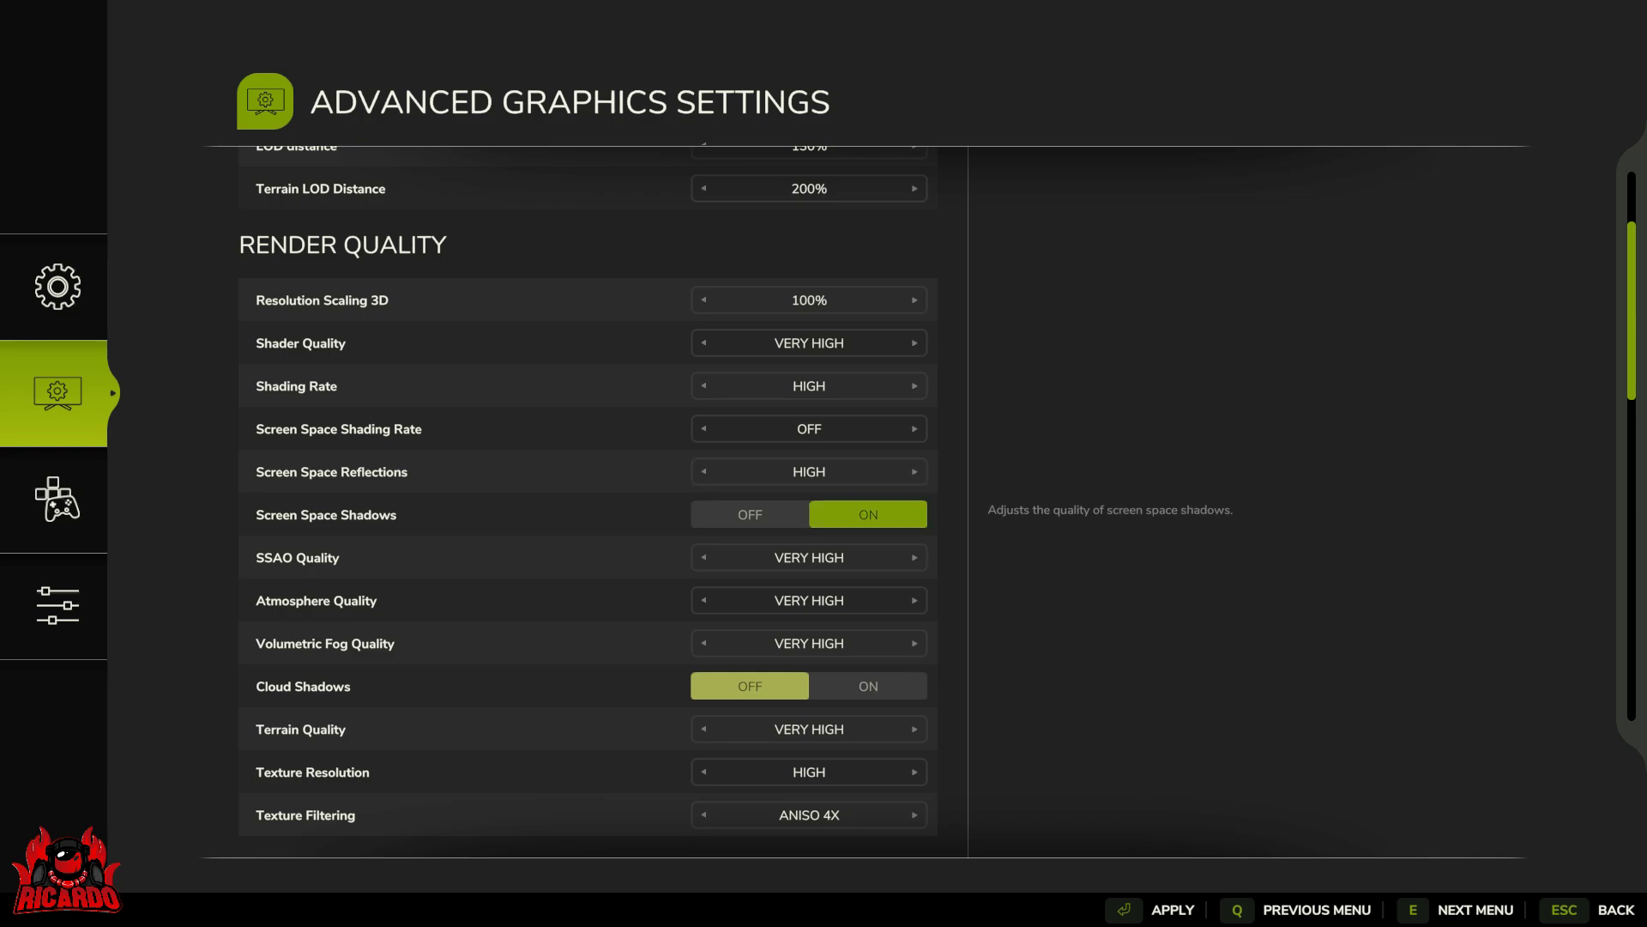
key("Down")
key("Down")
key("Down")
key("Down")
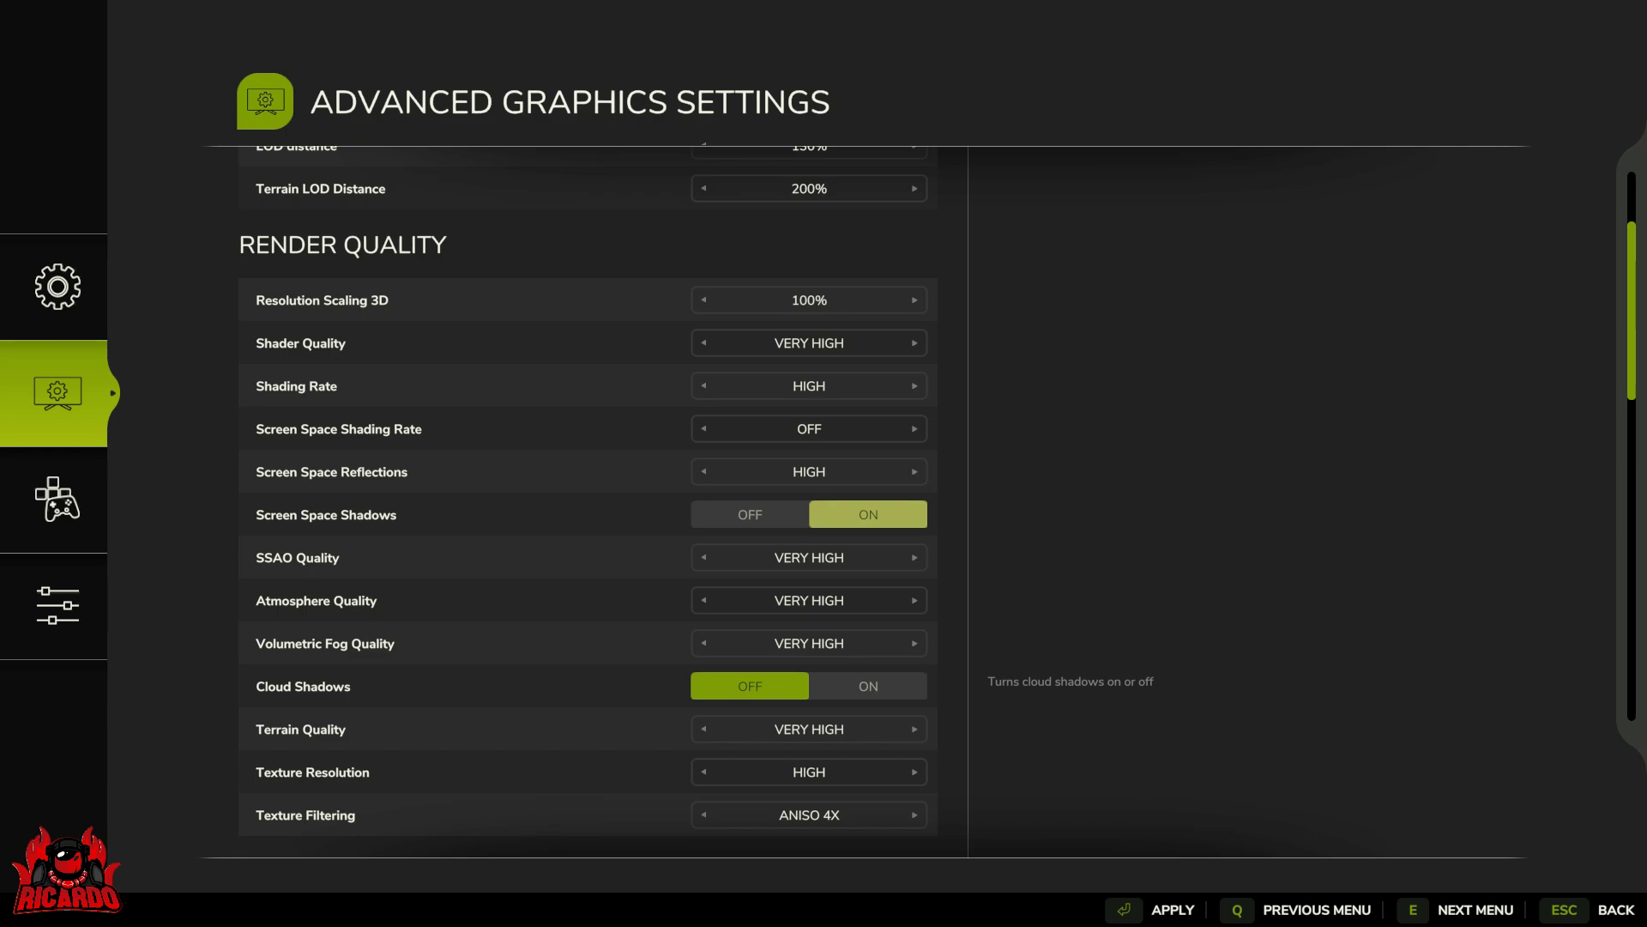
key("Up")
key("Up")
key("Up")
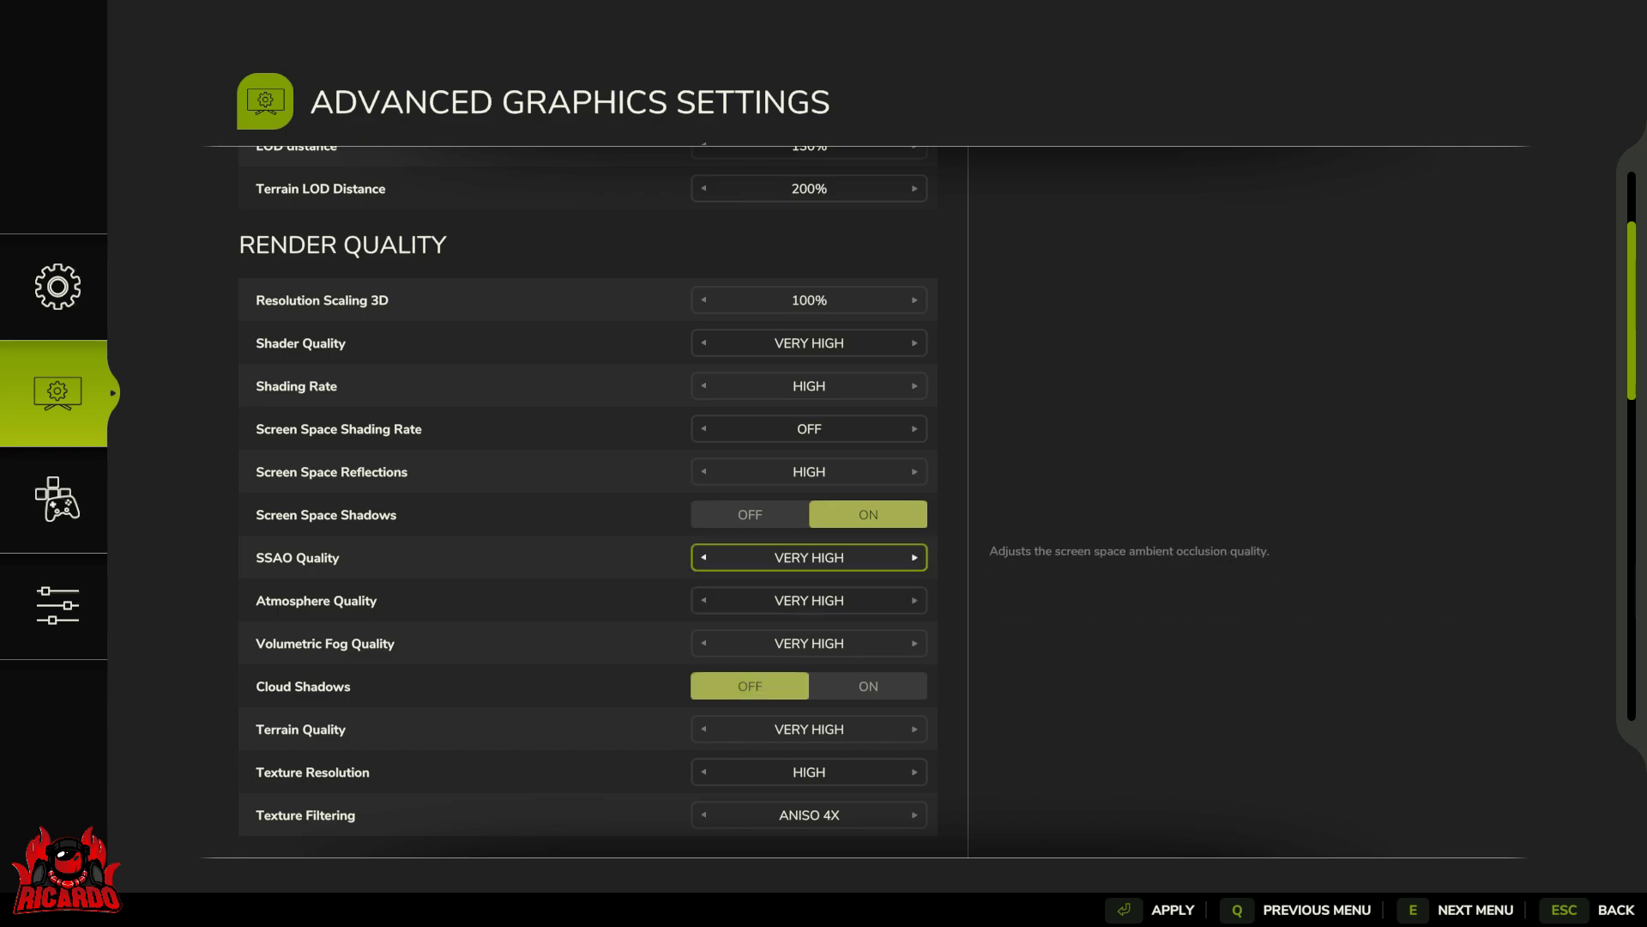
Examine the atmosphere, volumetric fog, terrain quality, texture resolution and texture filtering settings
key("Down")
key("Down")
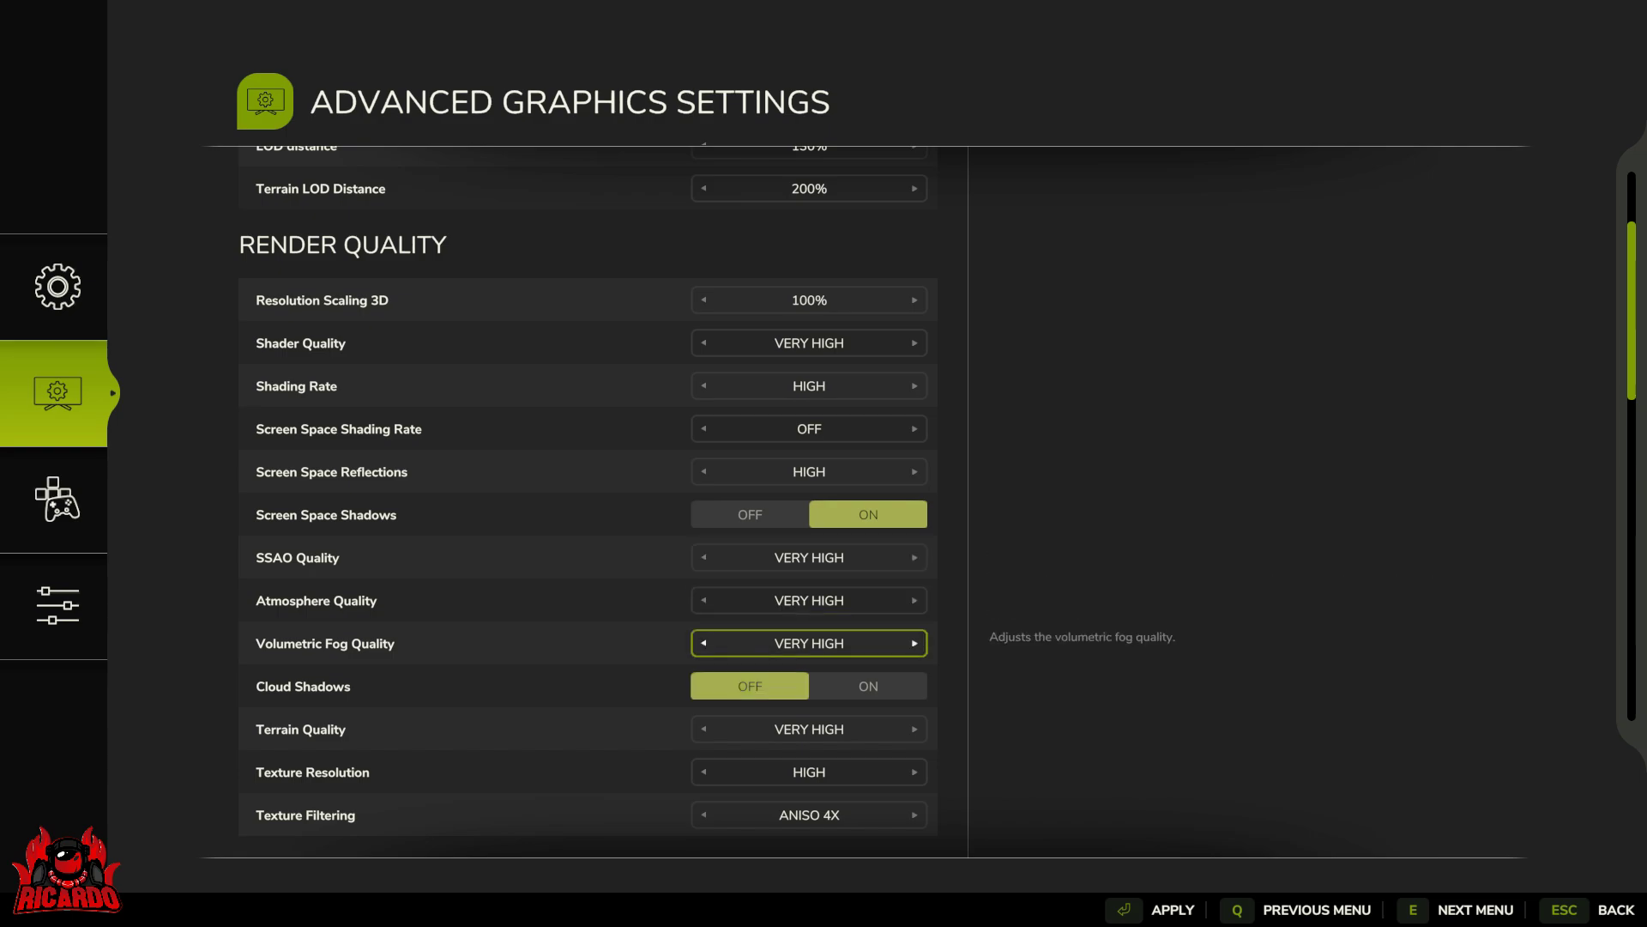
key("Up")
key("Down")
key("Up")
key("Down")
key("Up")
key("Down")
key("Down")
key("Down")
key("Down")
key("Down")
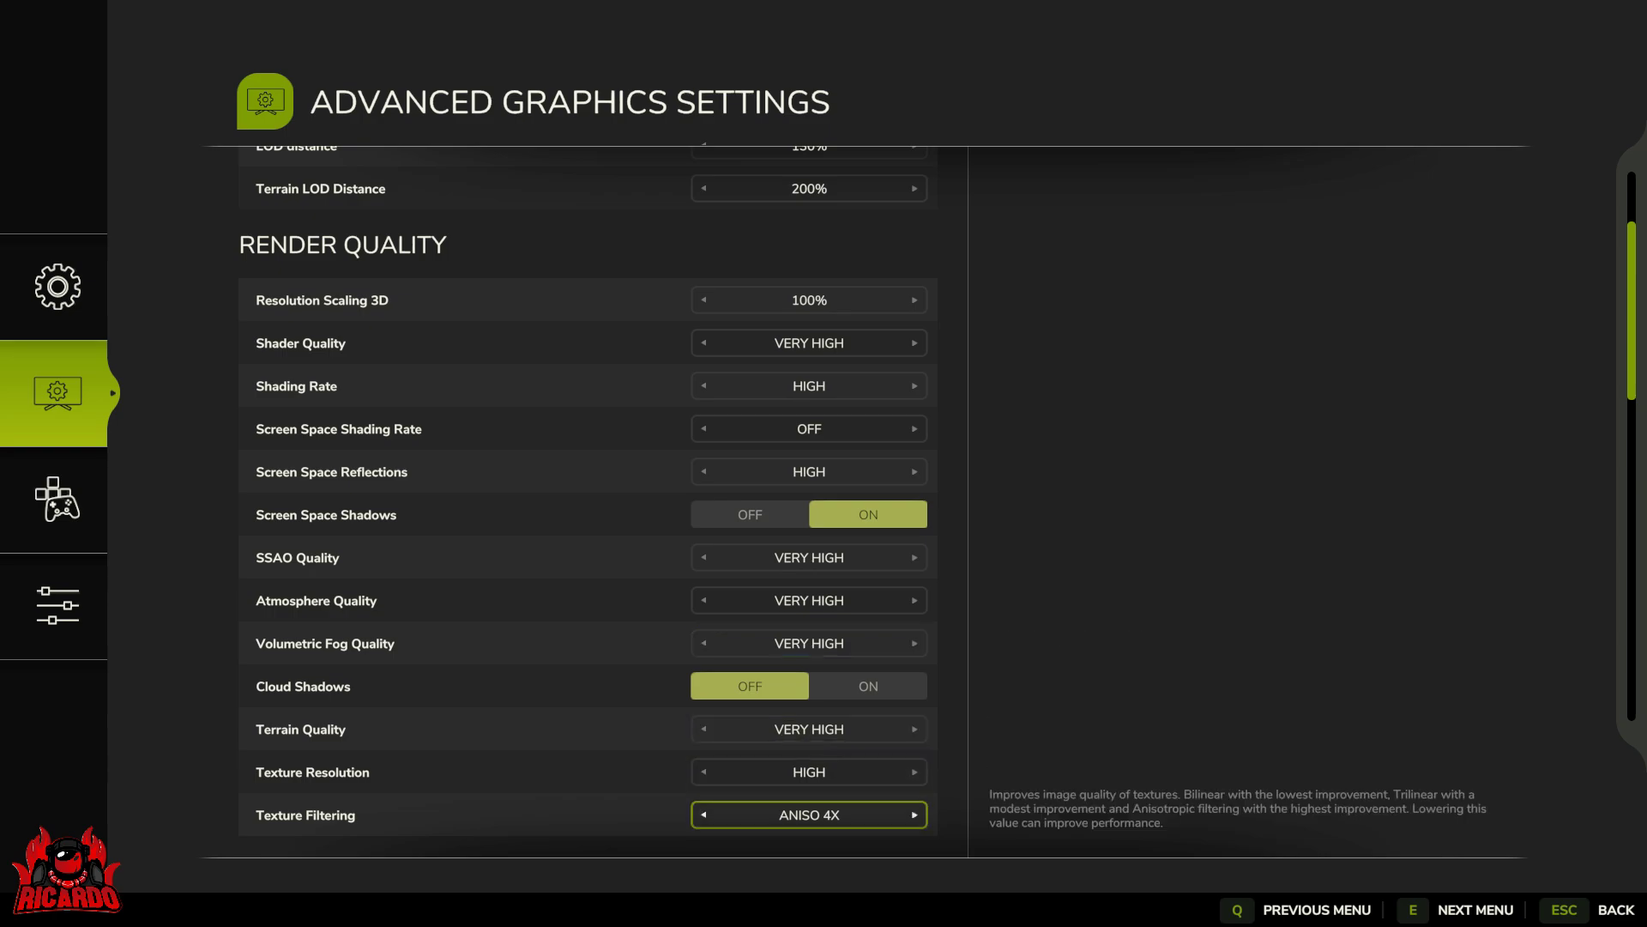
Leave the advanced graphics settings and close the display settings
key("Escape")
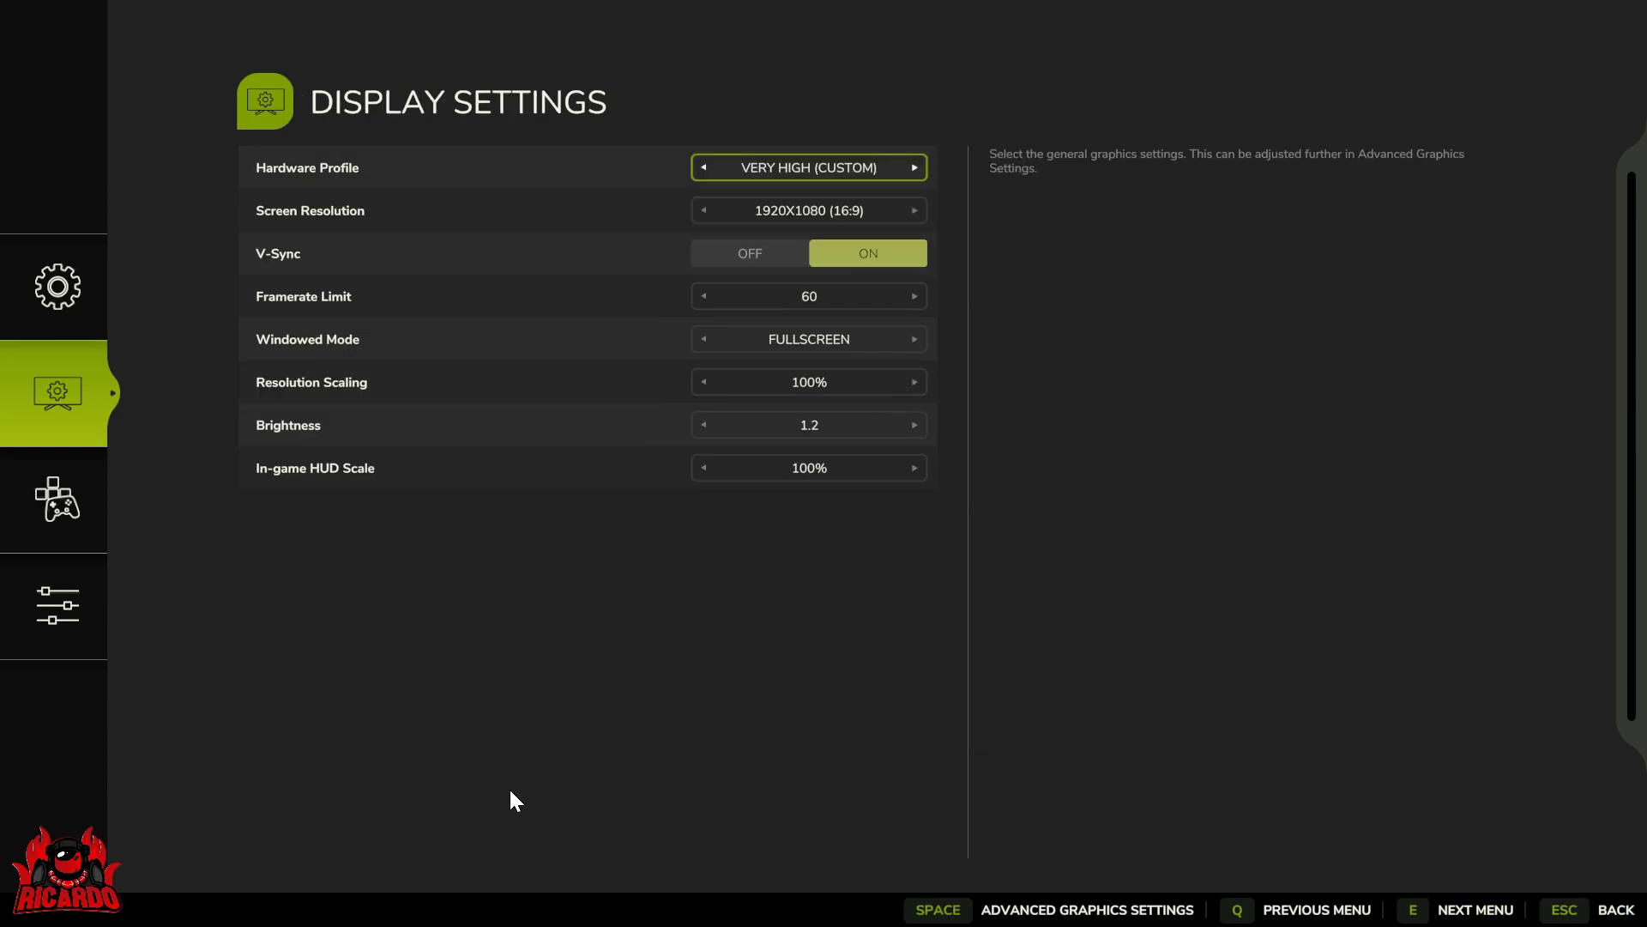
key("Escape")
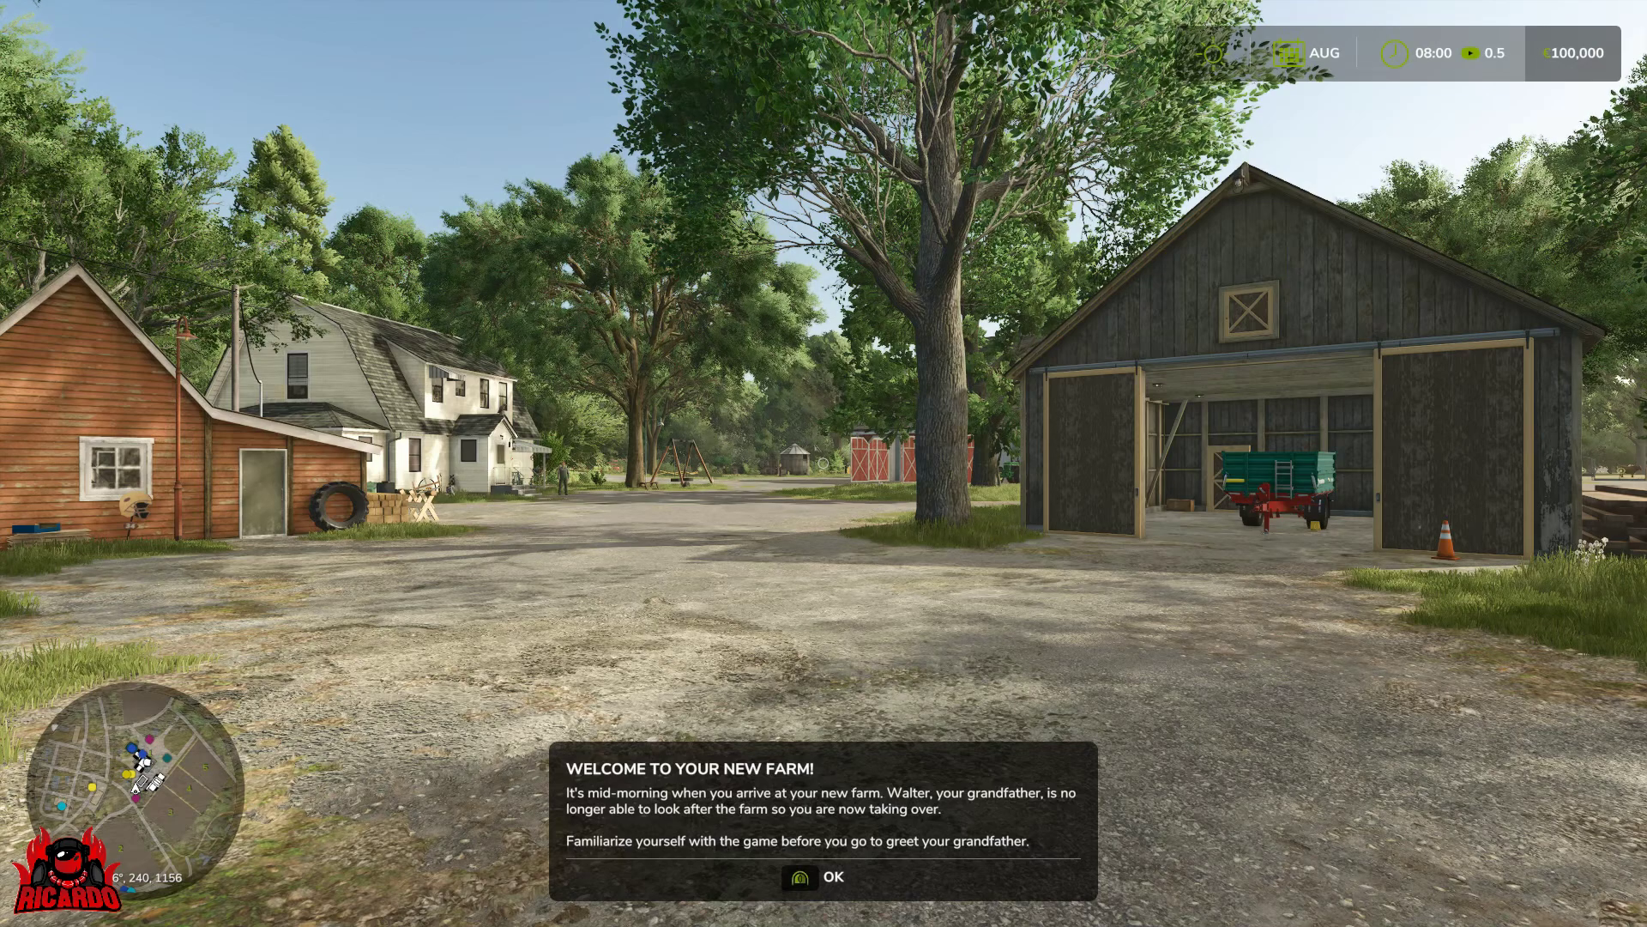
Acknowledge the farm welcome message and advance through the guided tour's interface introduction
key("Return")
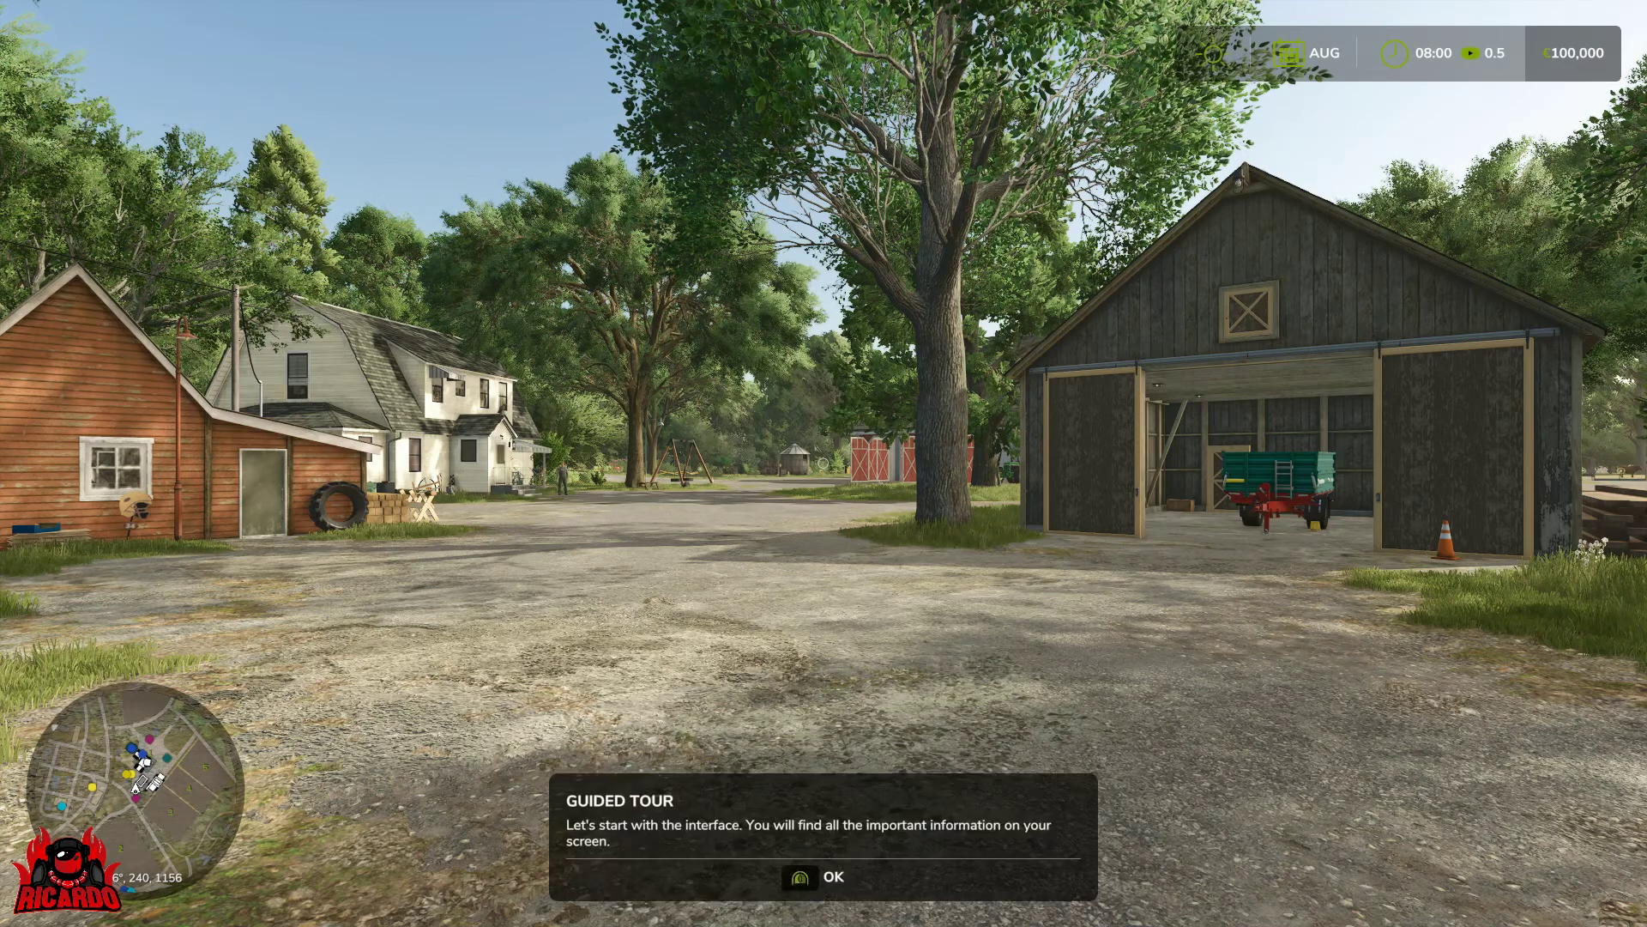
key("Return")
key("Return")
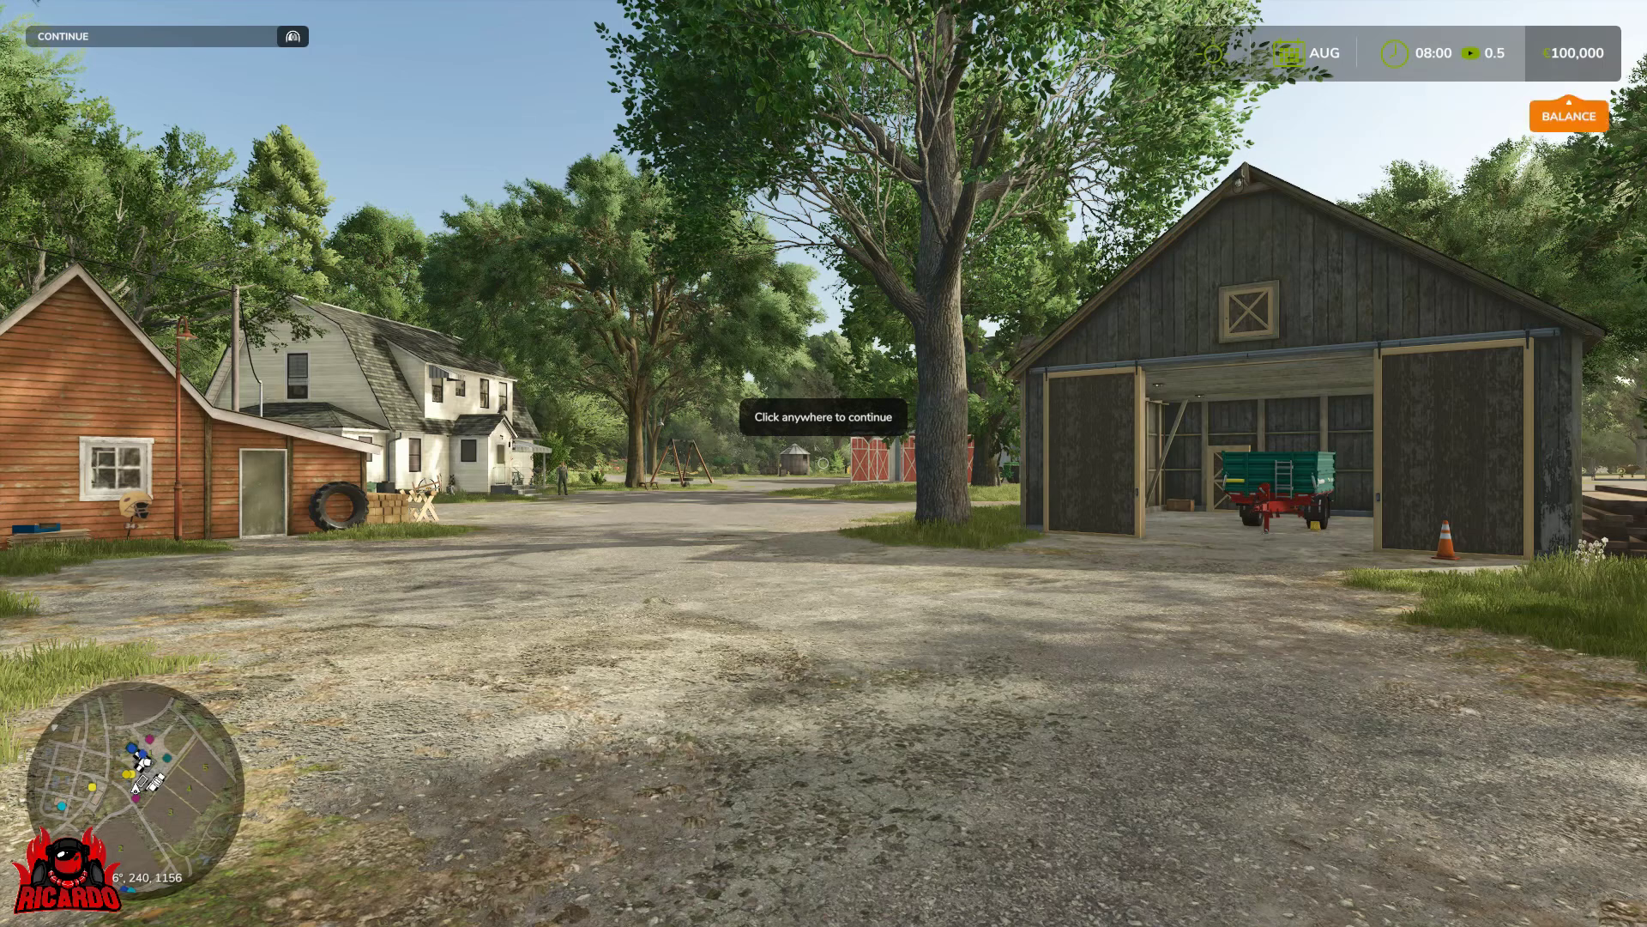
key("Return")
key("Return")
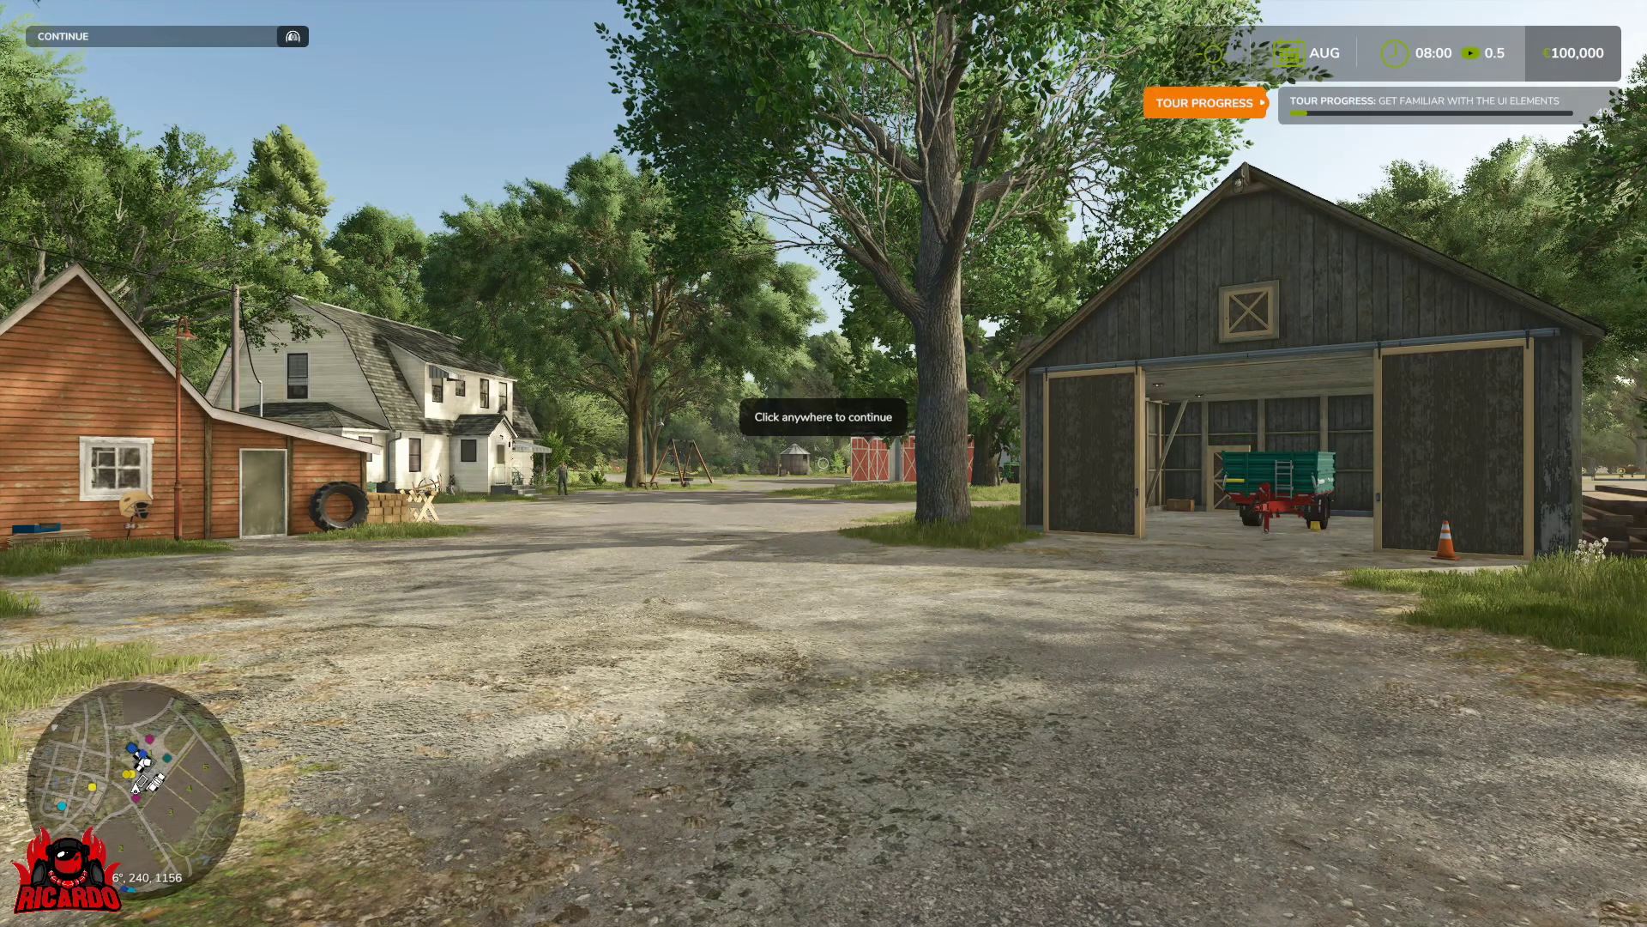
key("Return")
key("Return")
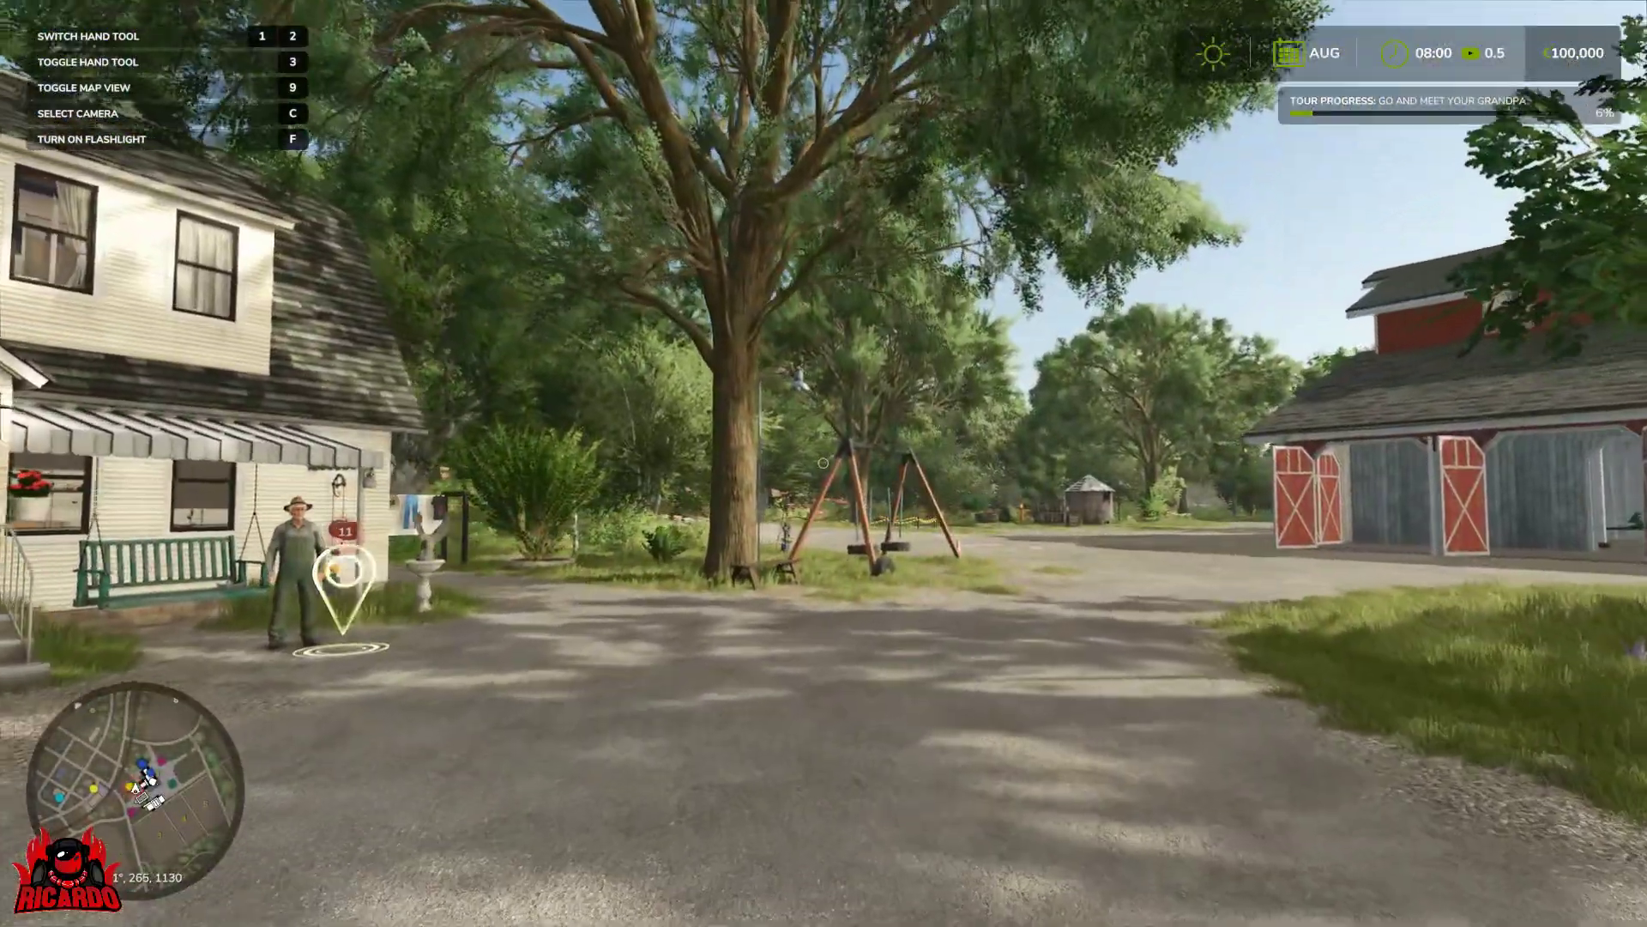
Walk backwards across the farmyard, away from the grandfather, to view the house and surroundings
key("s")
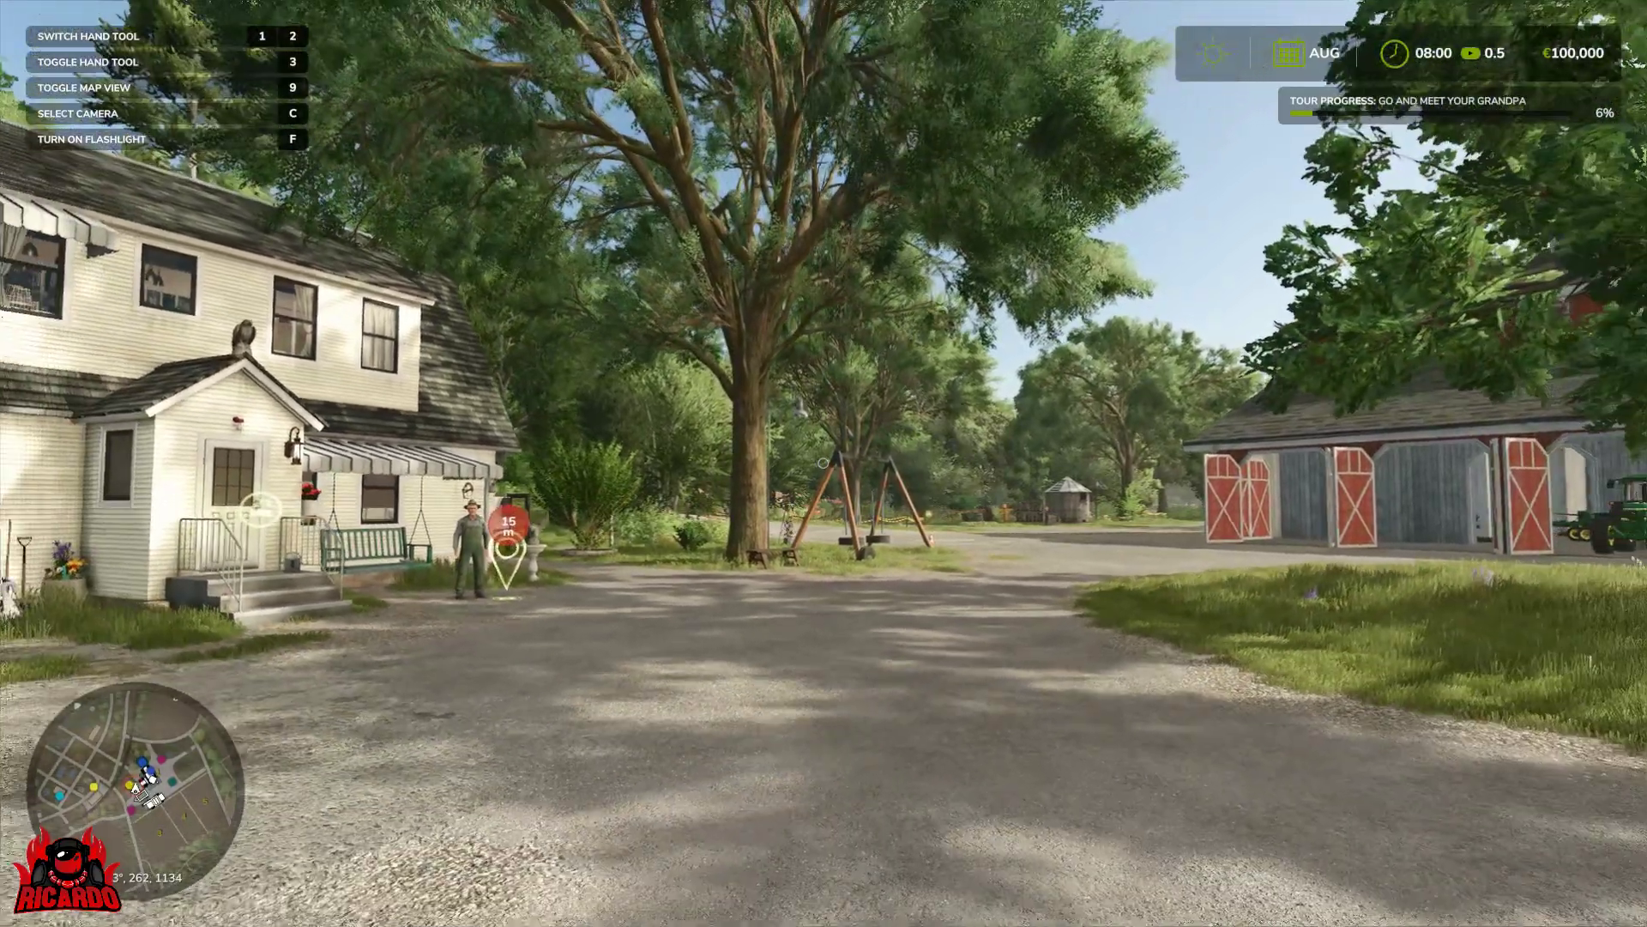
key("s")
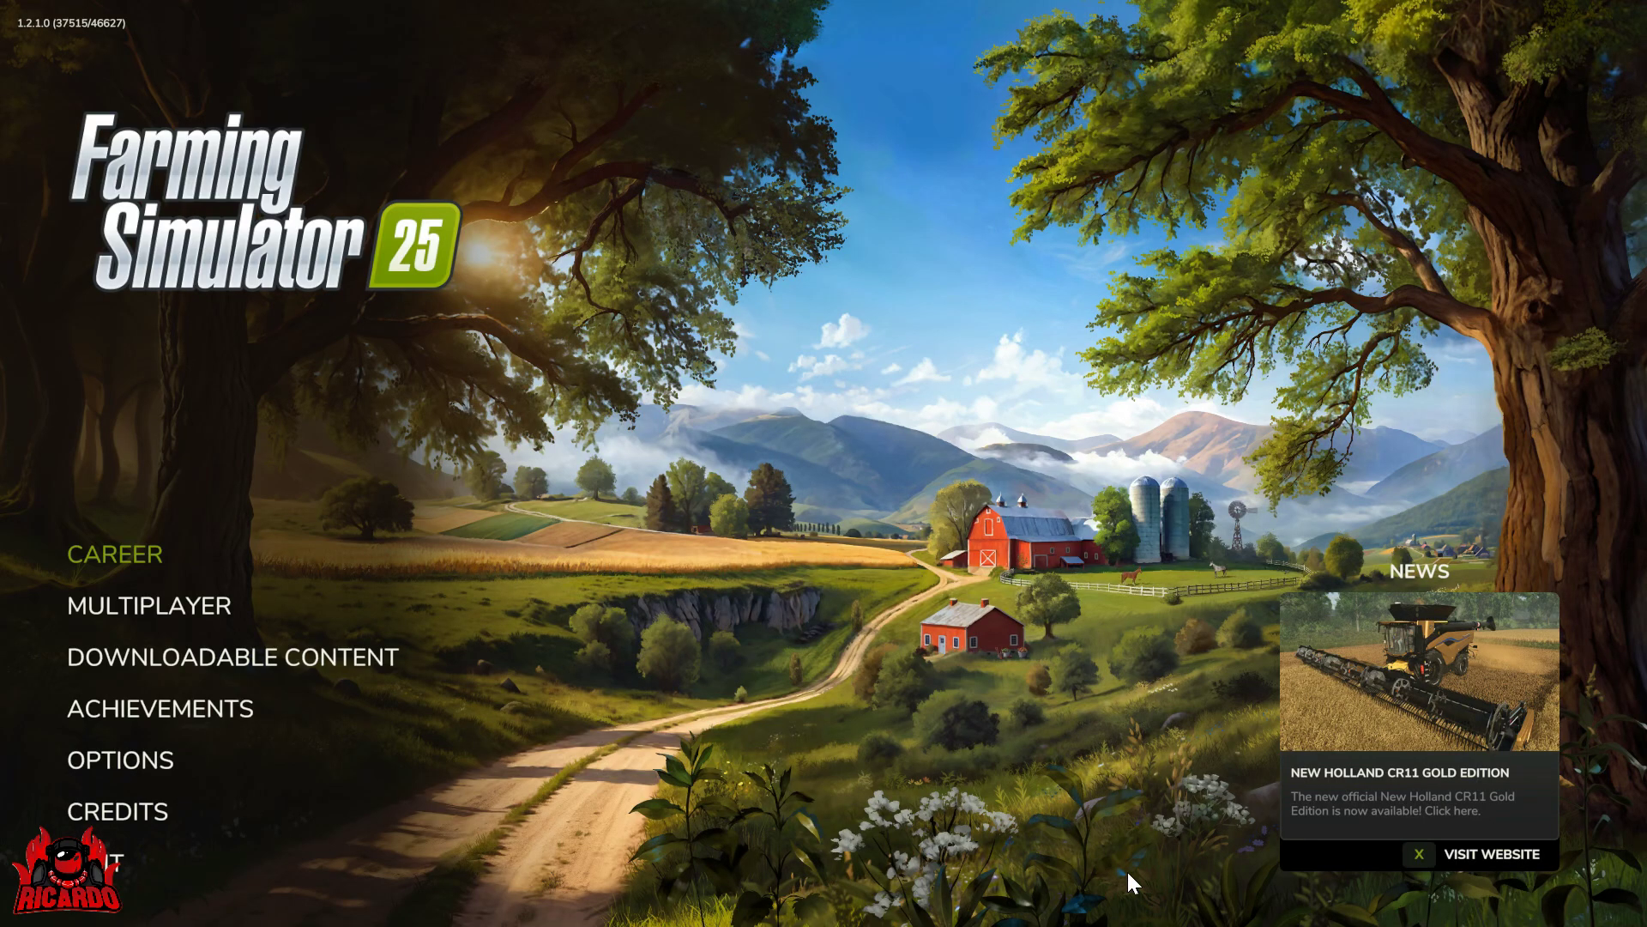
Open the options from the main menu and switch to the display settings
key("Down")
key("Down")
key("Down")
key("Down")
key("Return")
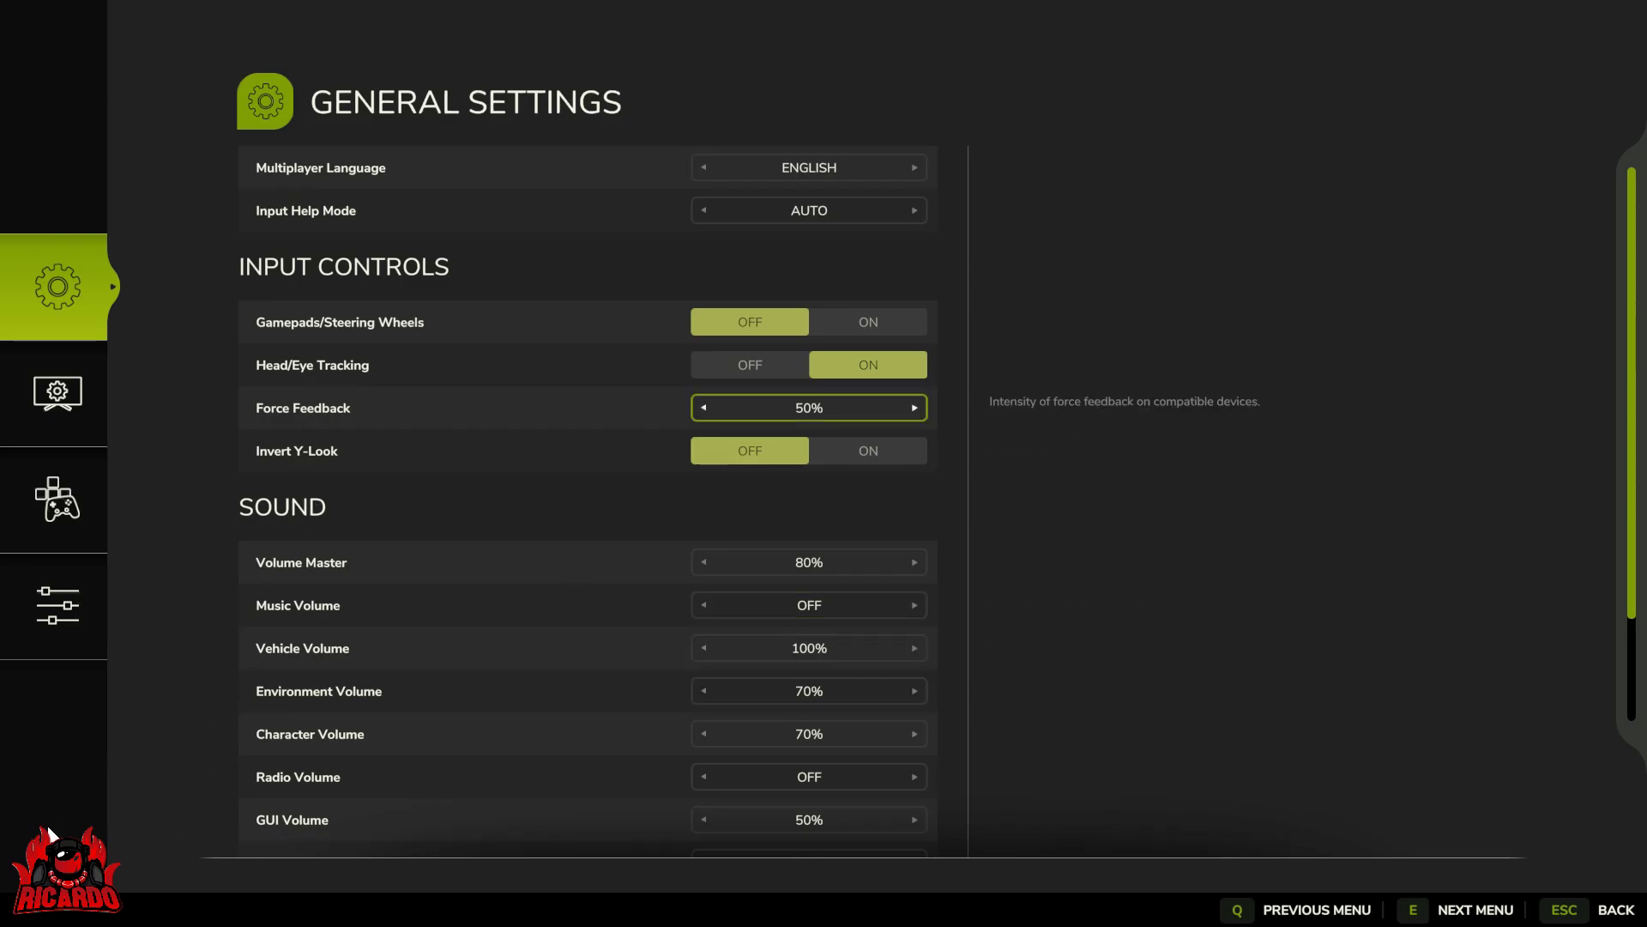
key("e")
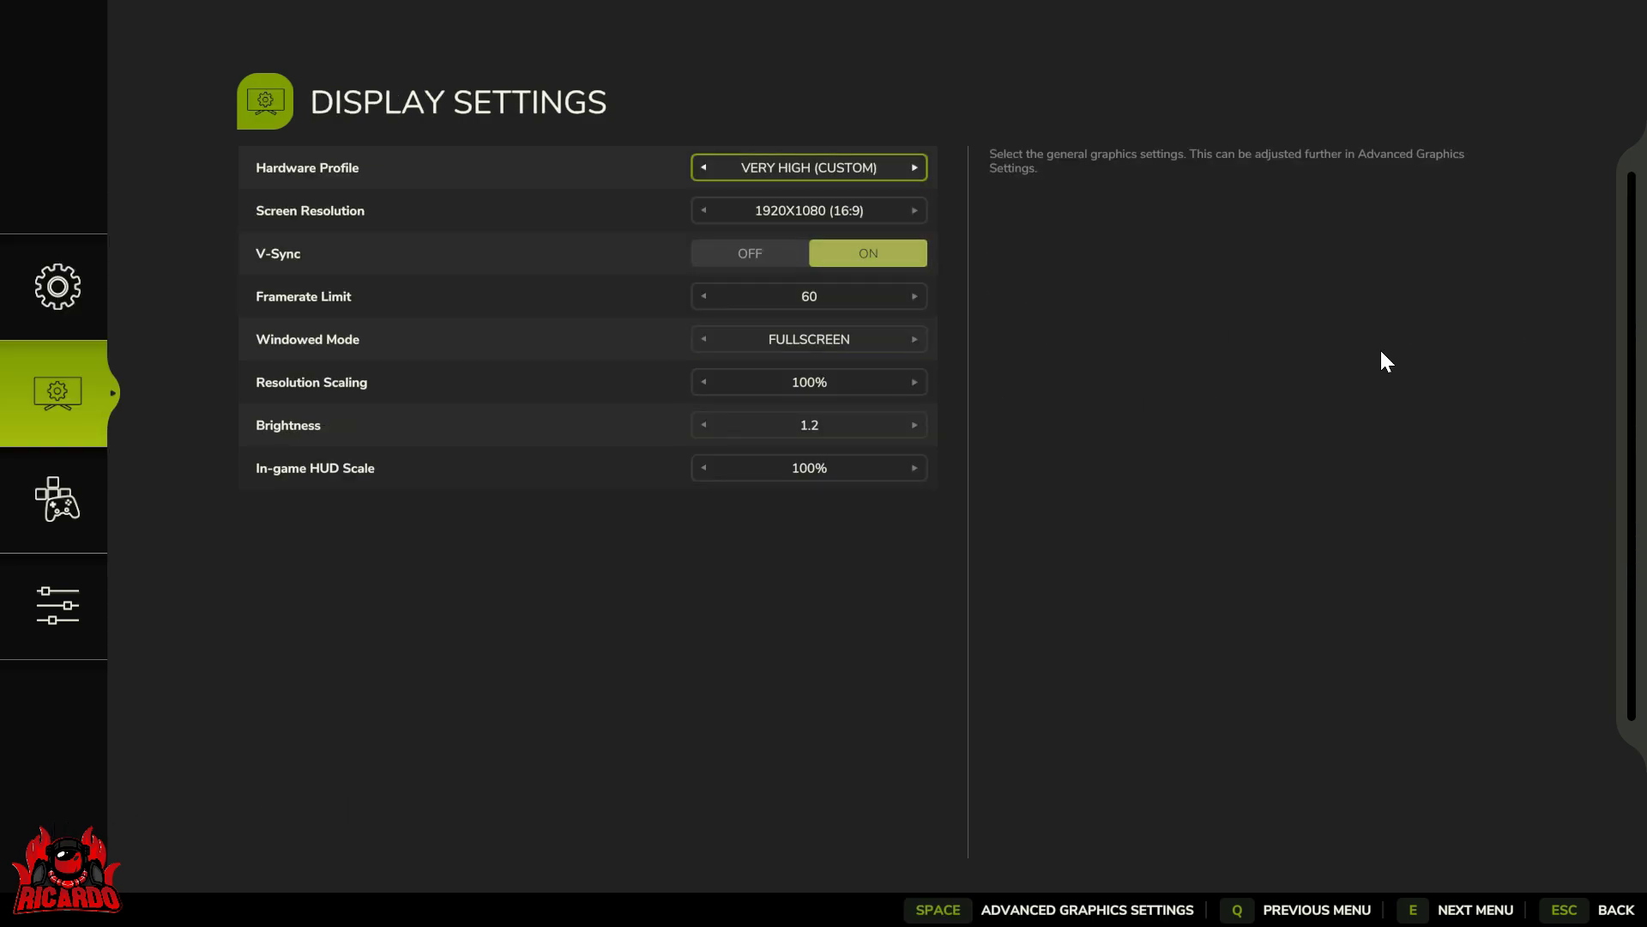
Set the Screen Resolution to 3840x2160 (16:9)
key("Down")
key("Right")
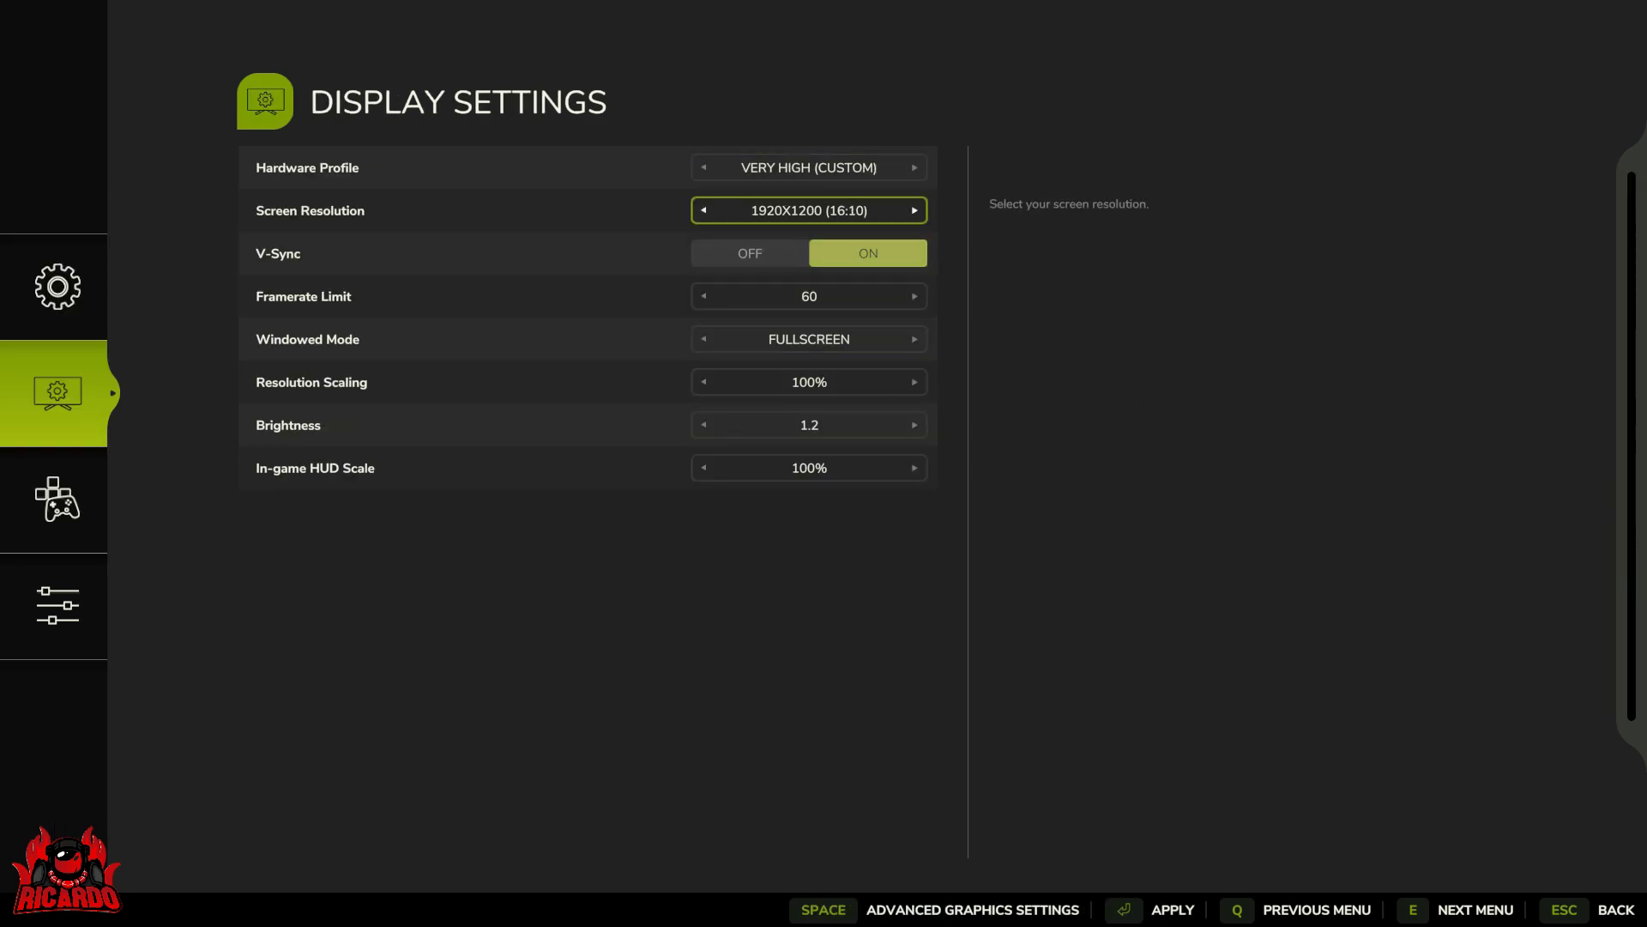
key("Left")
key("Left")
key("Left")
key("Left")
key("Left")
key("Left")
Look through the remaining display settings from V-Sync to In-game HUD Scale, ending at Hardware Profile
key("Down")
key("Down")
key("Down")
key("Down")
key("Down")
key("Down")
key("Down")
key("Down")
key("Up")
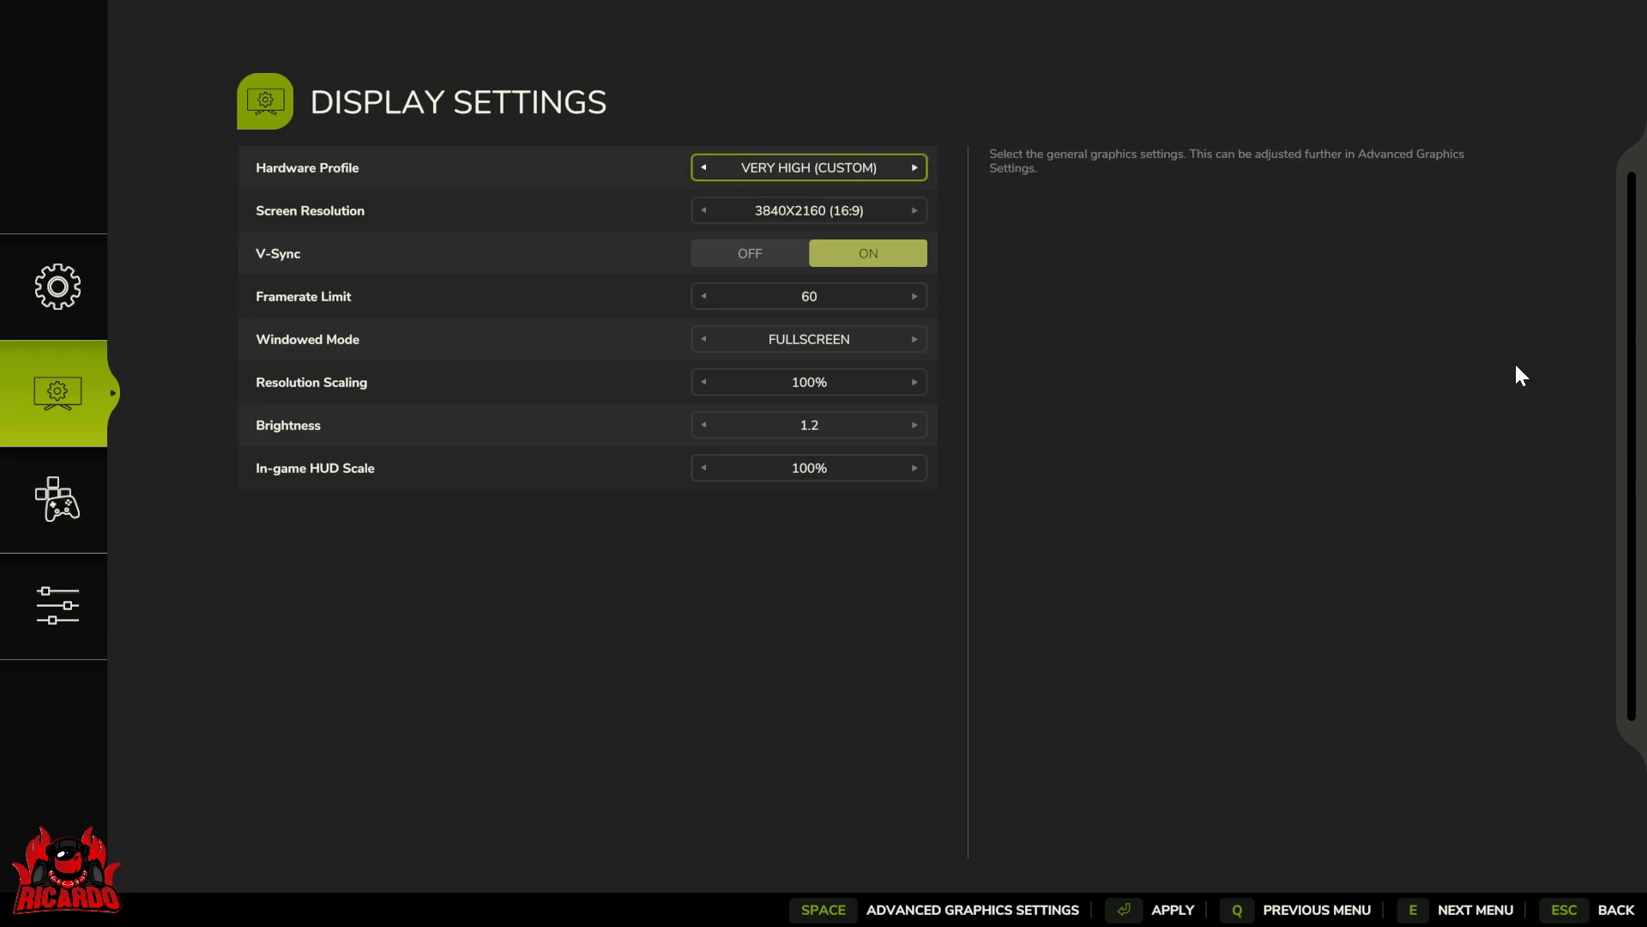
Apply the display settings with the 3840x2160 (16:9) resolution, keep the changes and return to the main menu
key("Down")
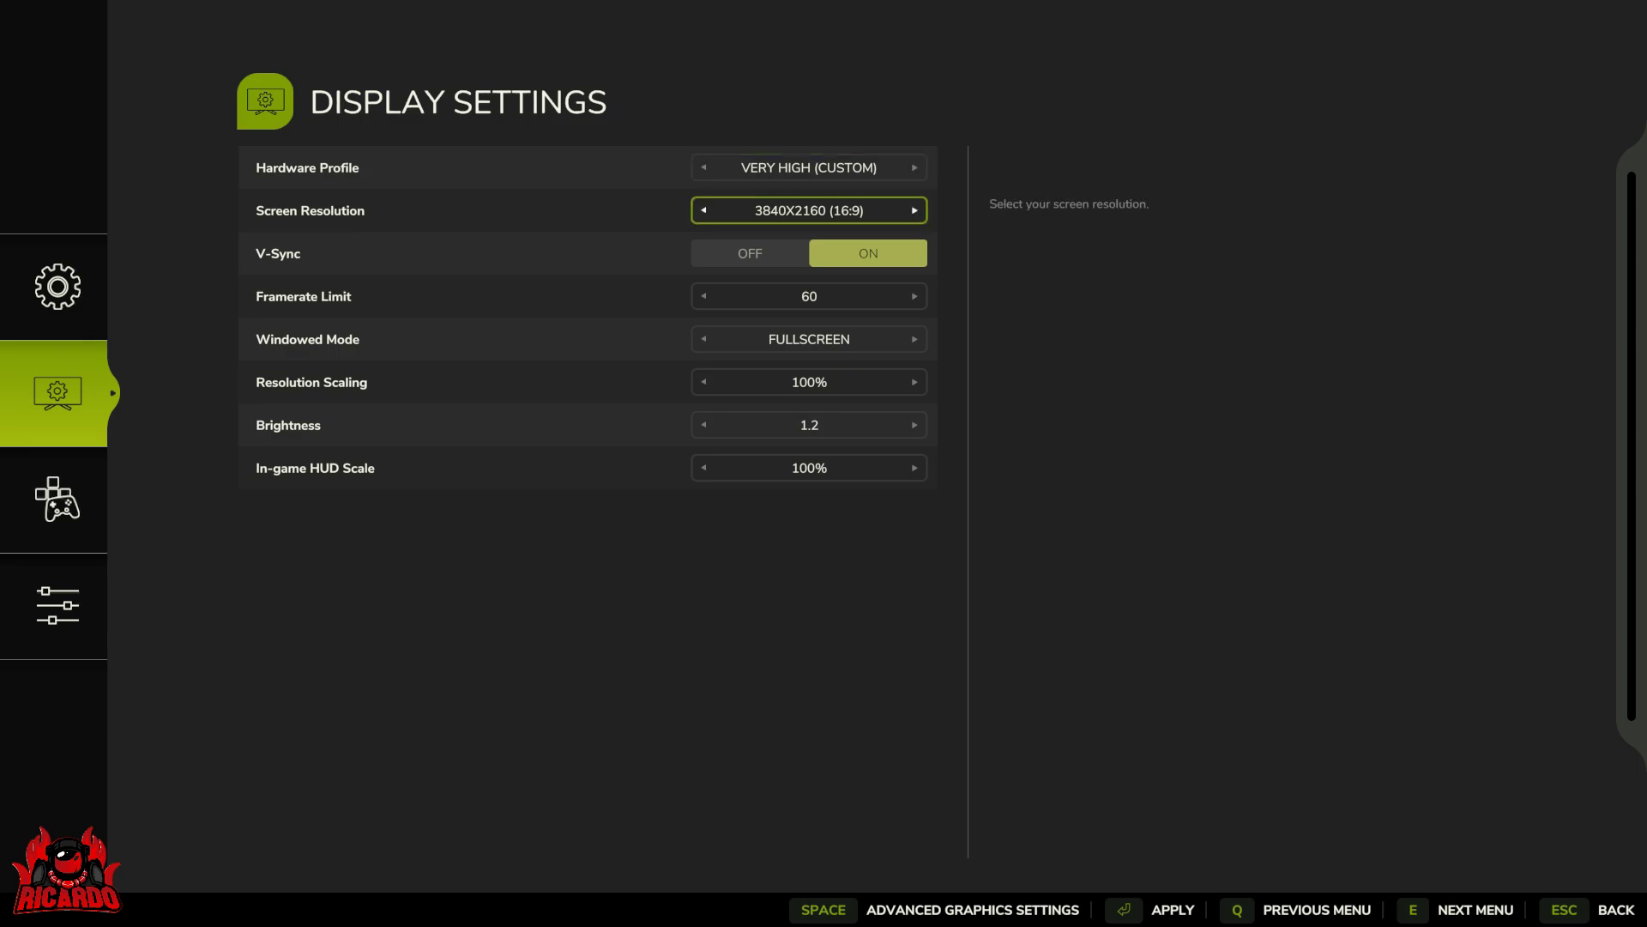
key("Down")
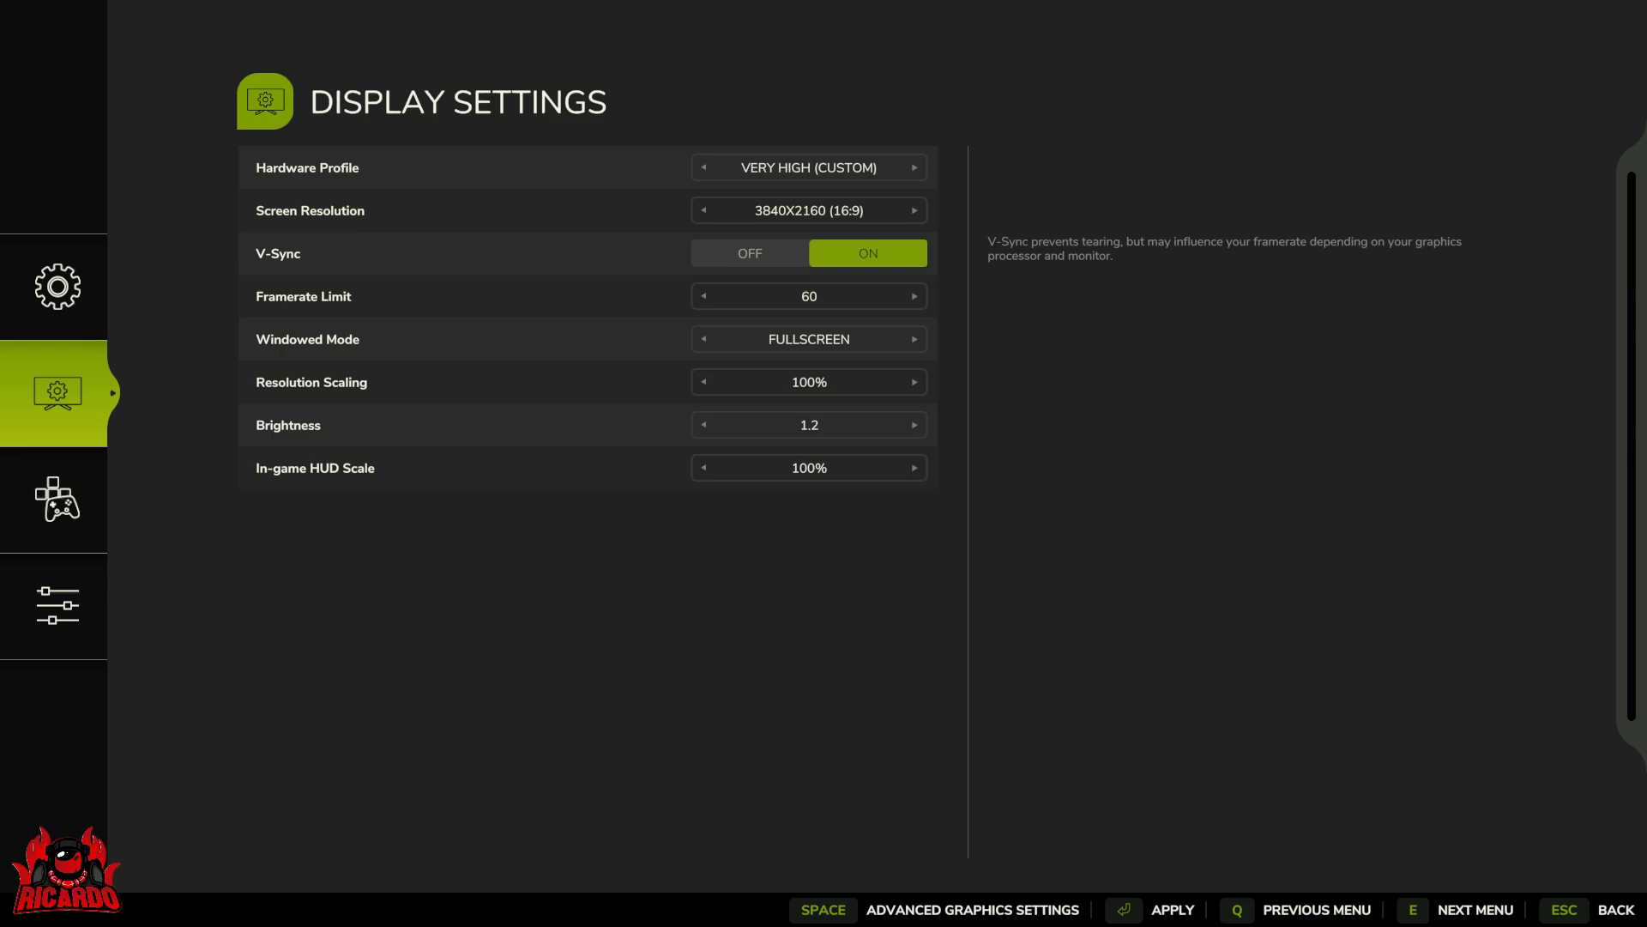
key("Down")
key("Down")
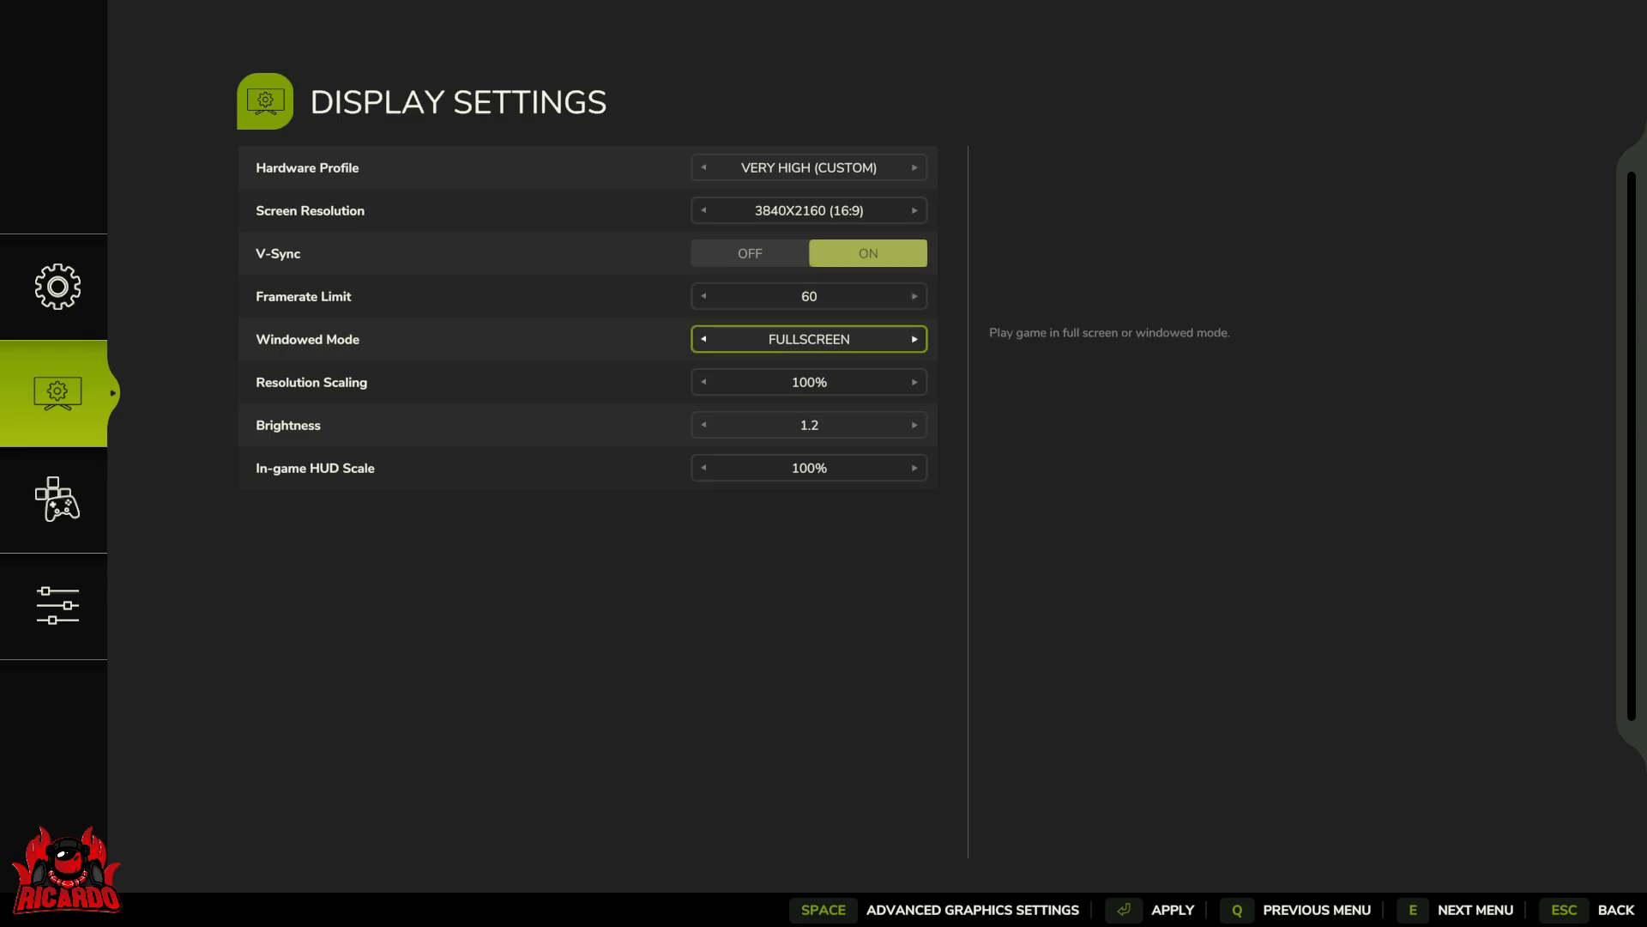
key("Return")
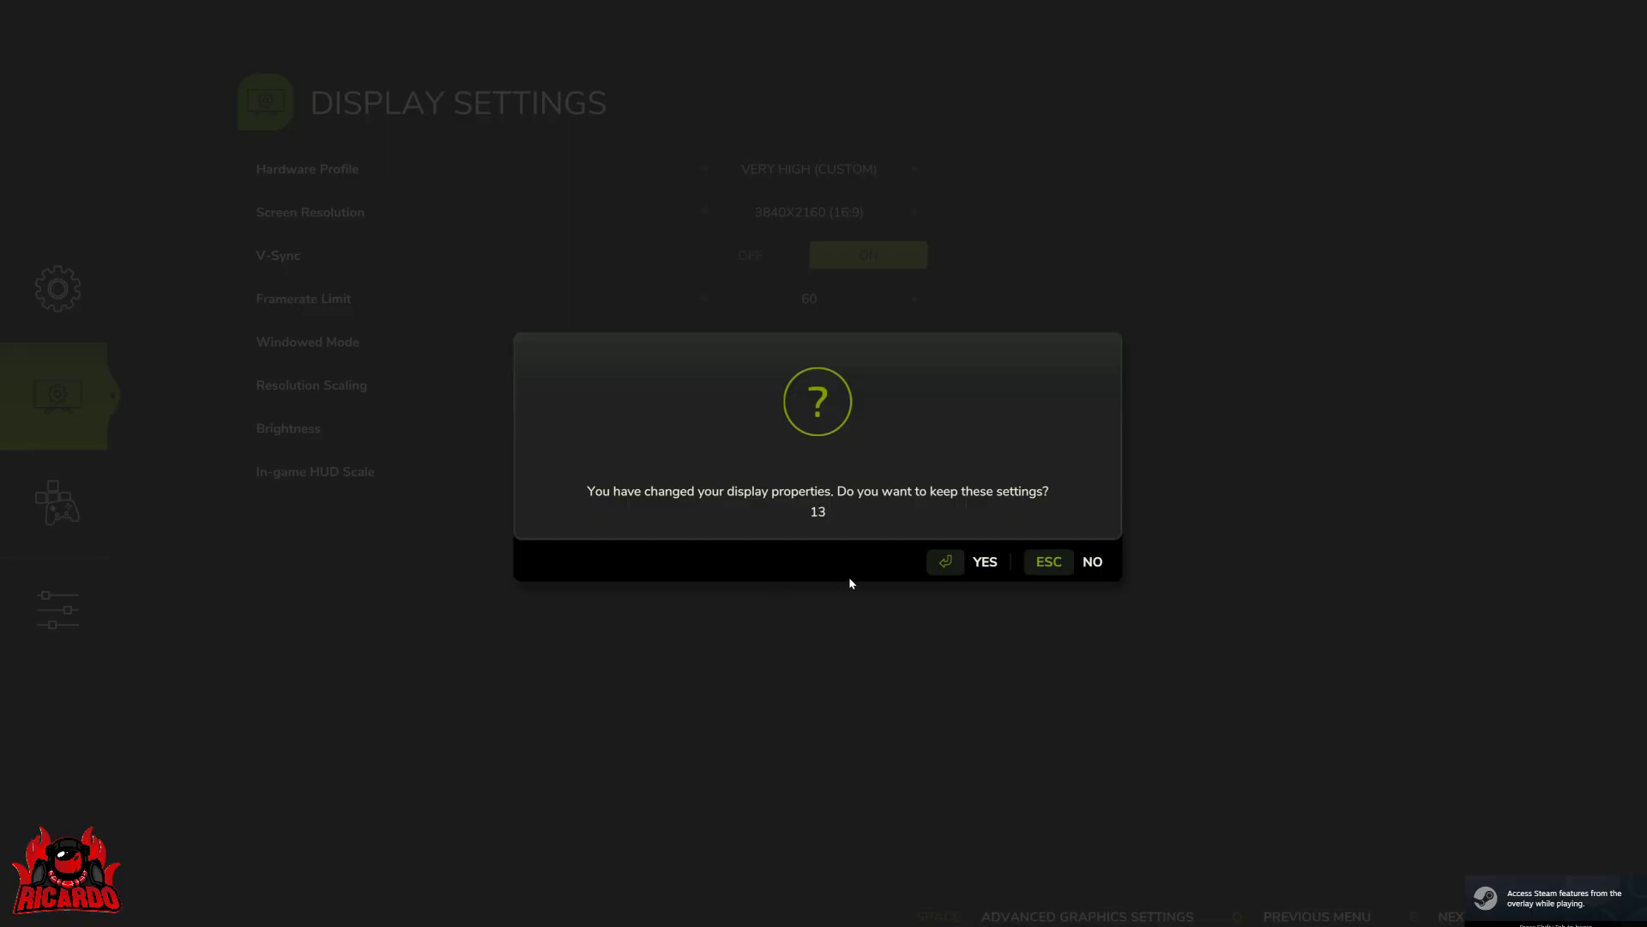
left_click(939, 565)
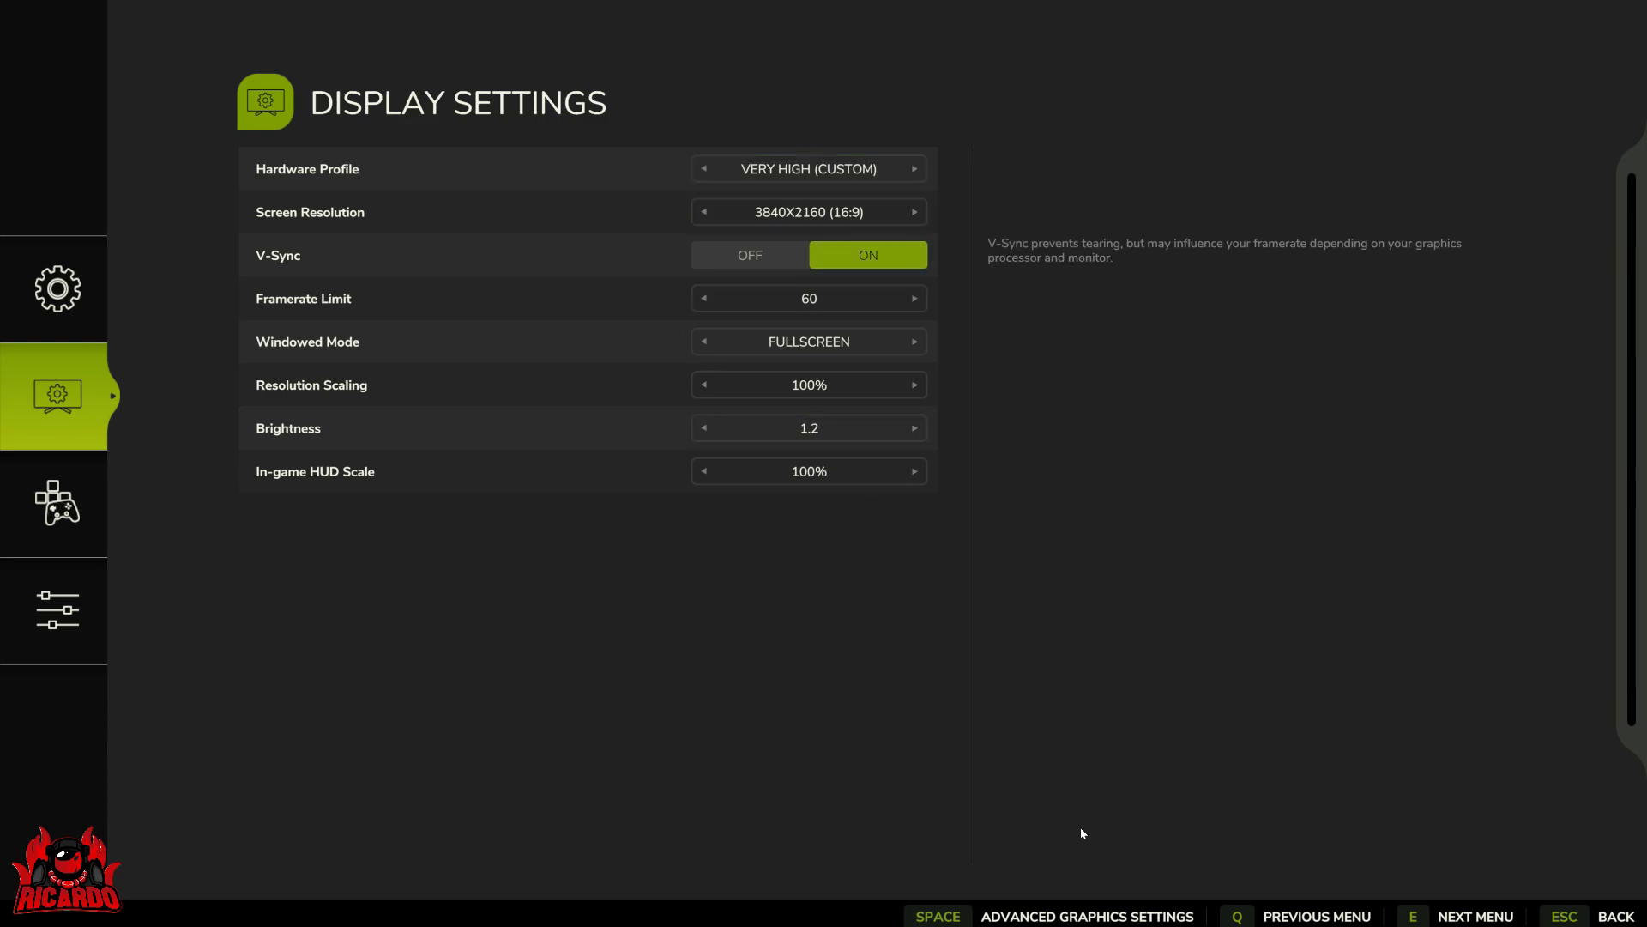
key("Escape")
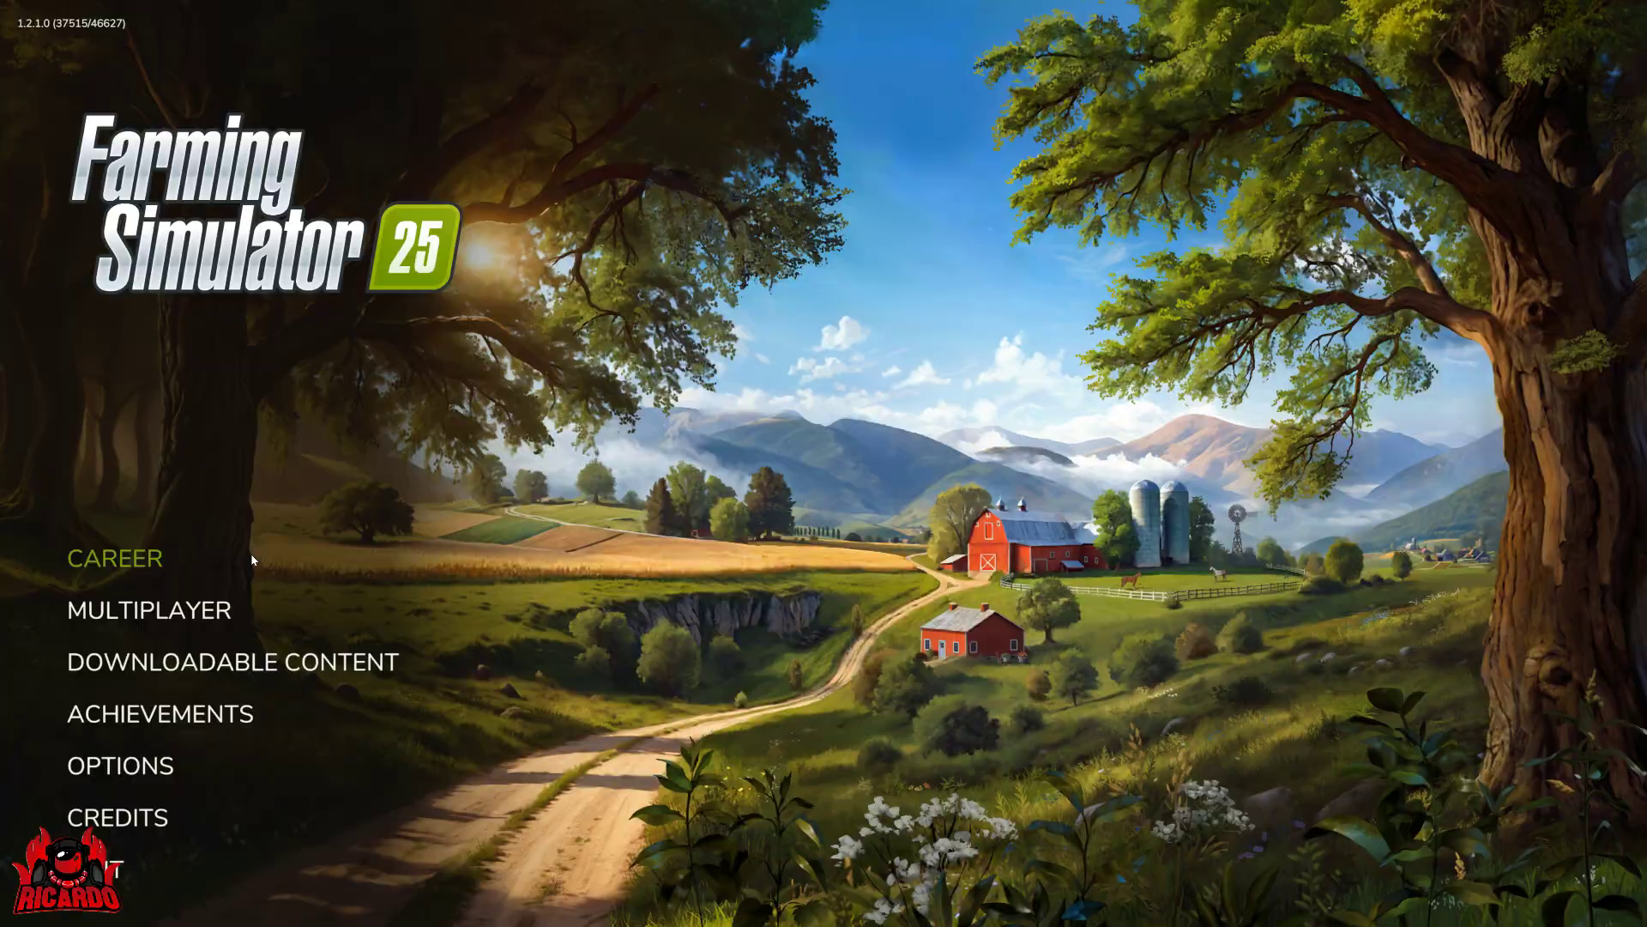
Start a new career in save slot 1 on Riverbend Springs with the New Farmer preset, accepting the current character
left_click(177, 559)
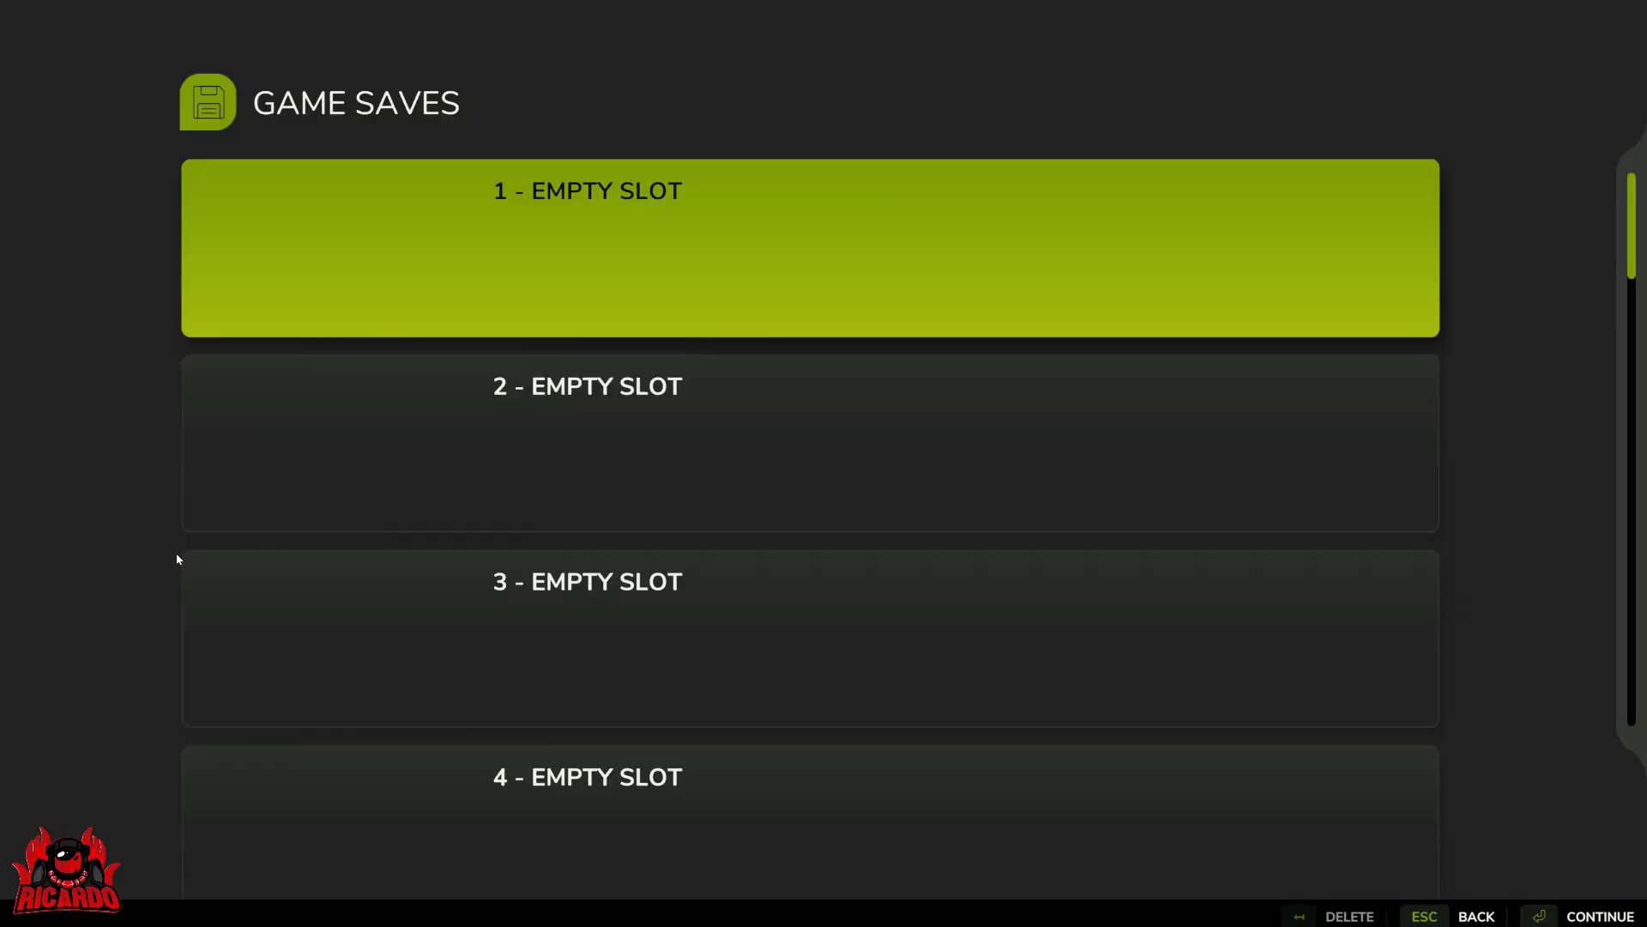
left_click(755, 229)
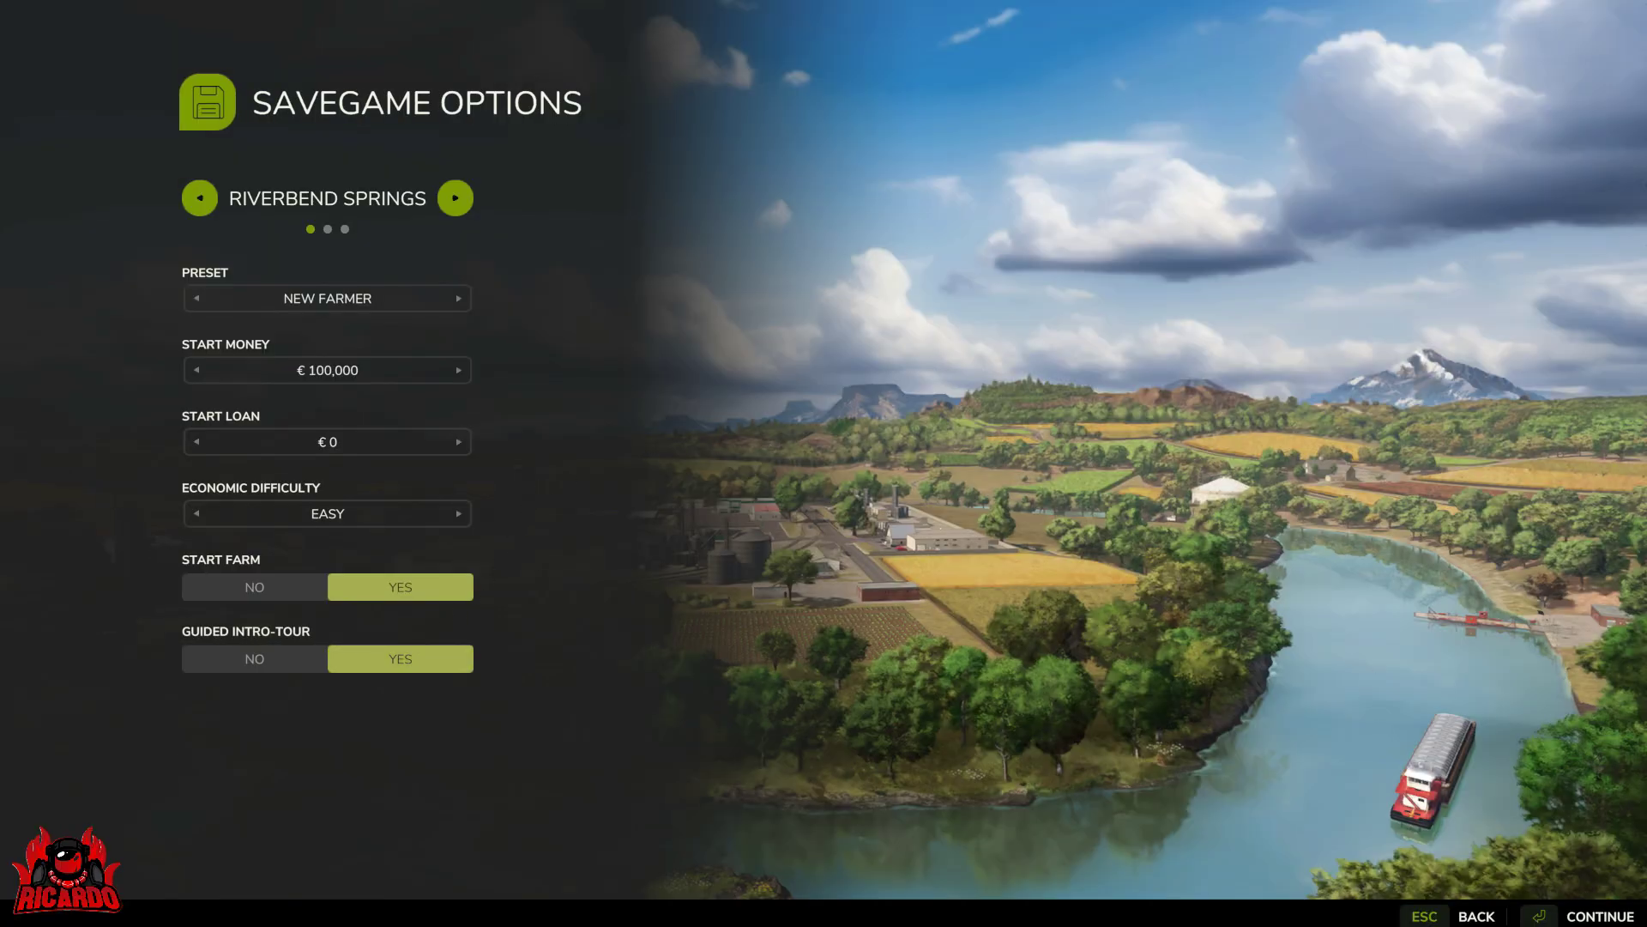
key("Return")
key("Return")
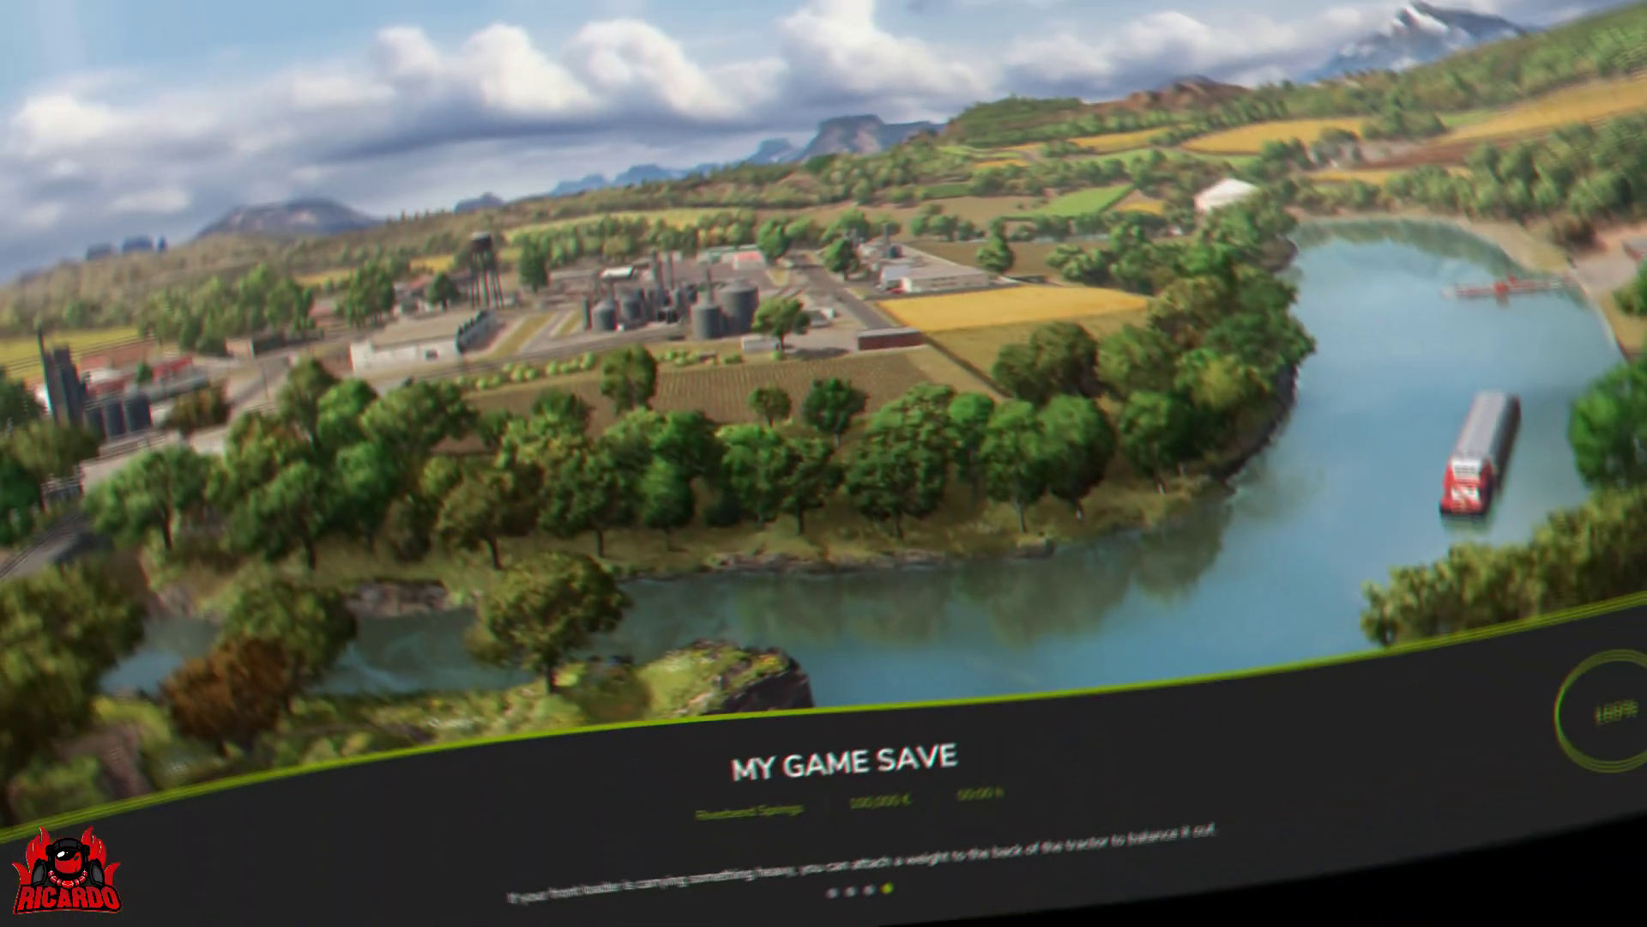
left_click(1577, 916)
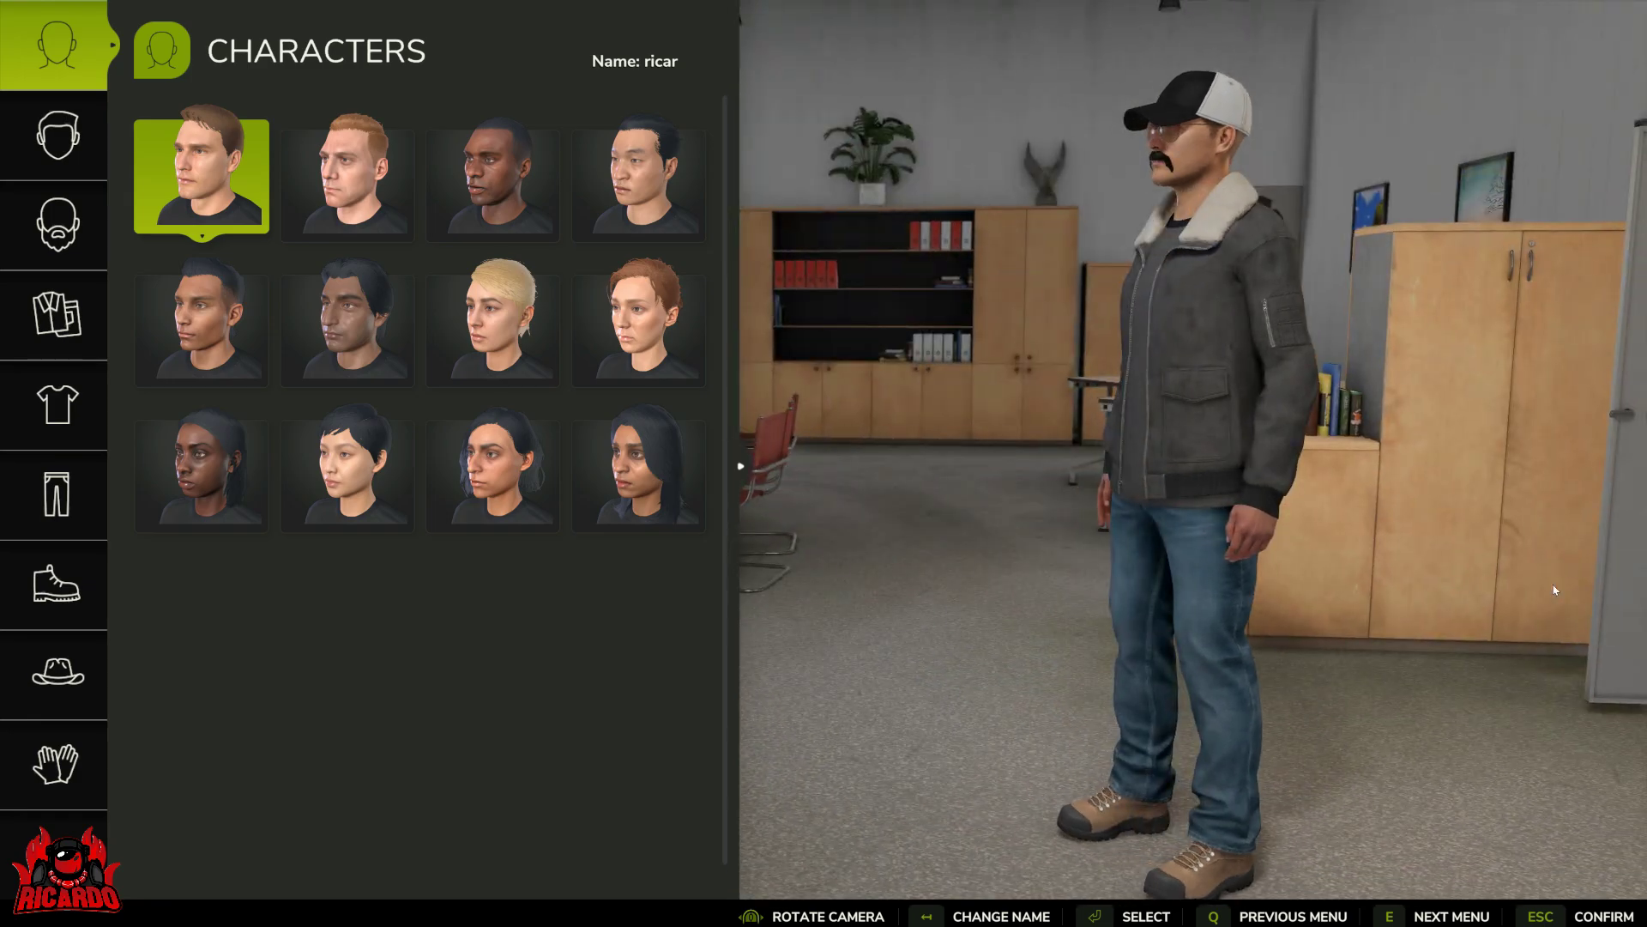
left_click(1582, 915)
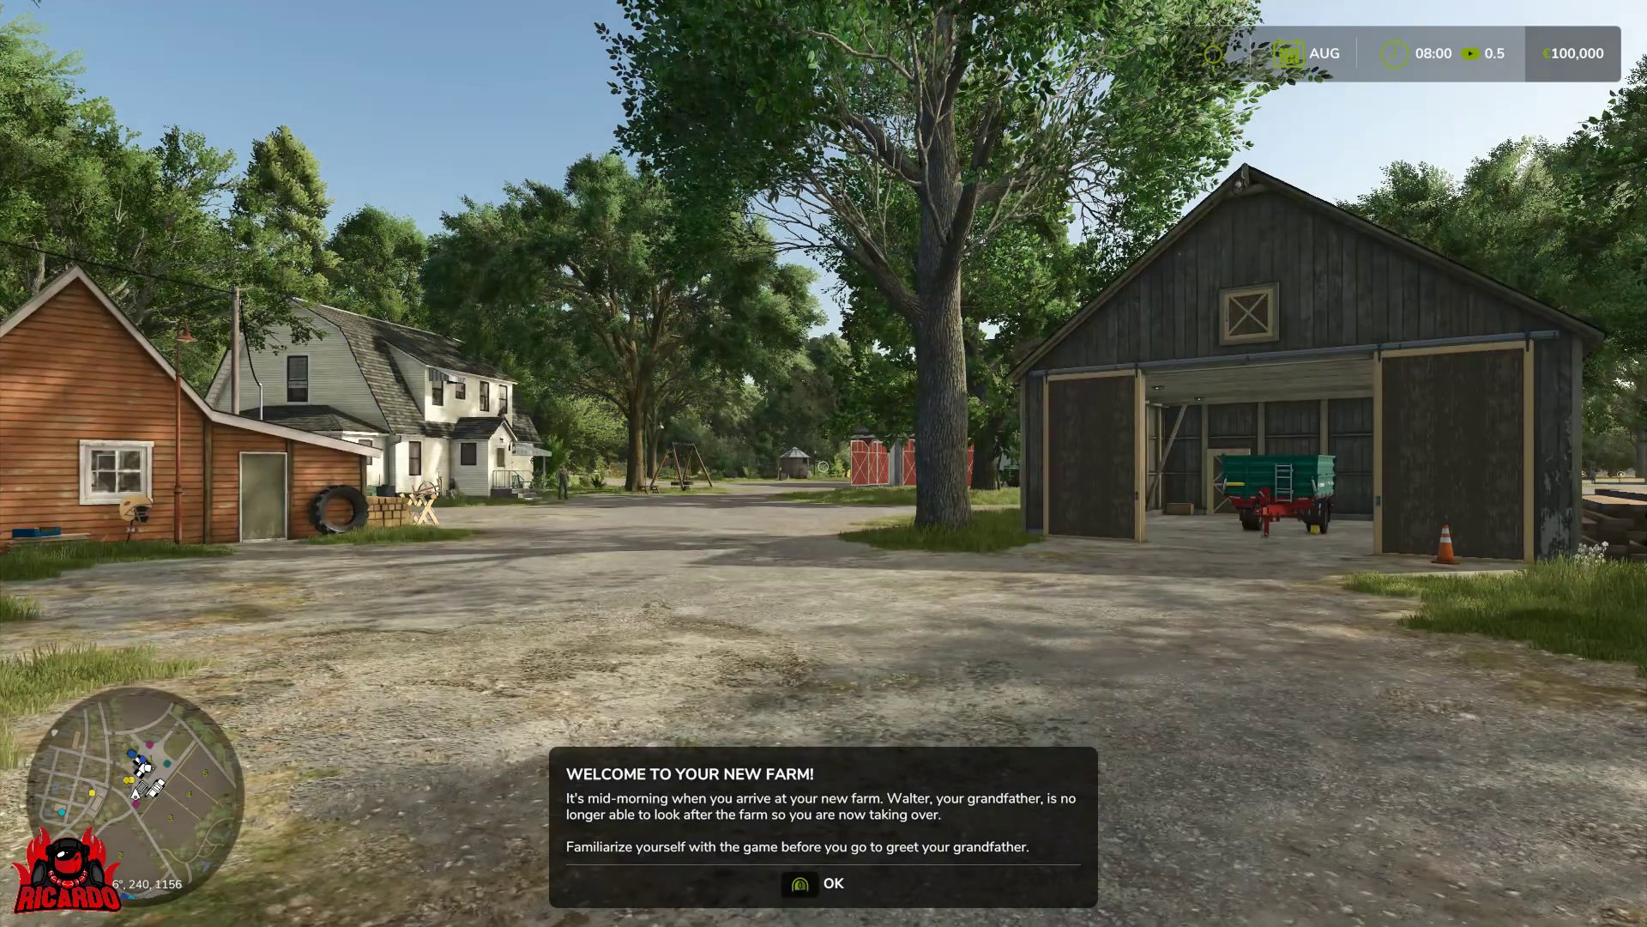
Dismiss the welcome message and advance through the guided tour's interface introduction until free movement begins
key("Return")
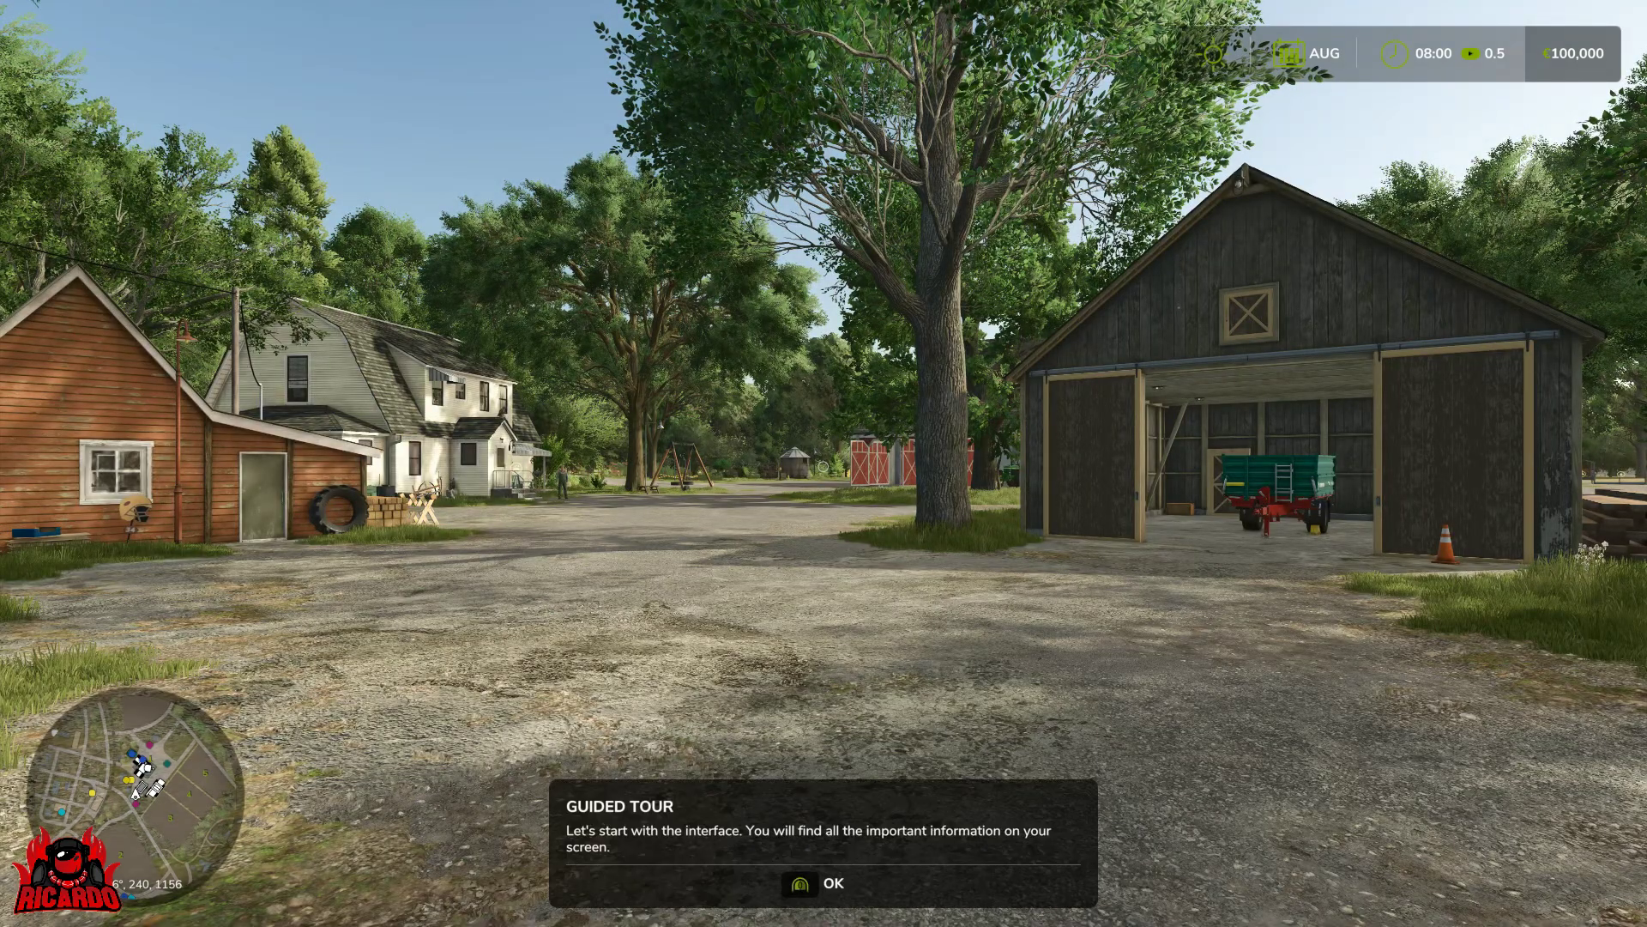
key("Return")
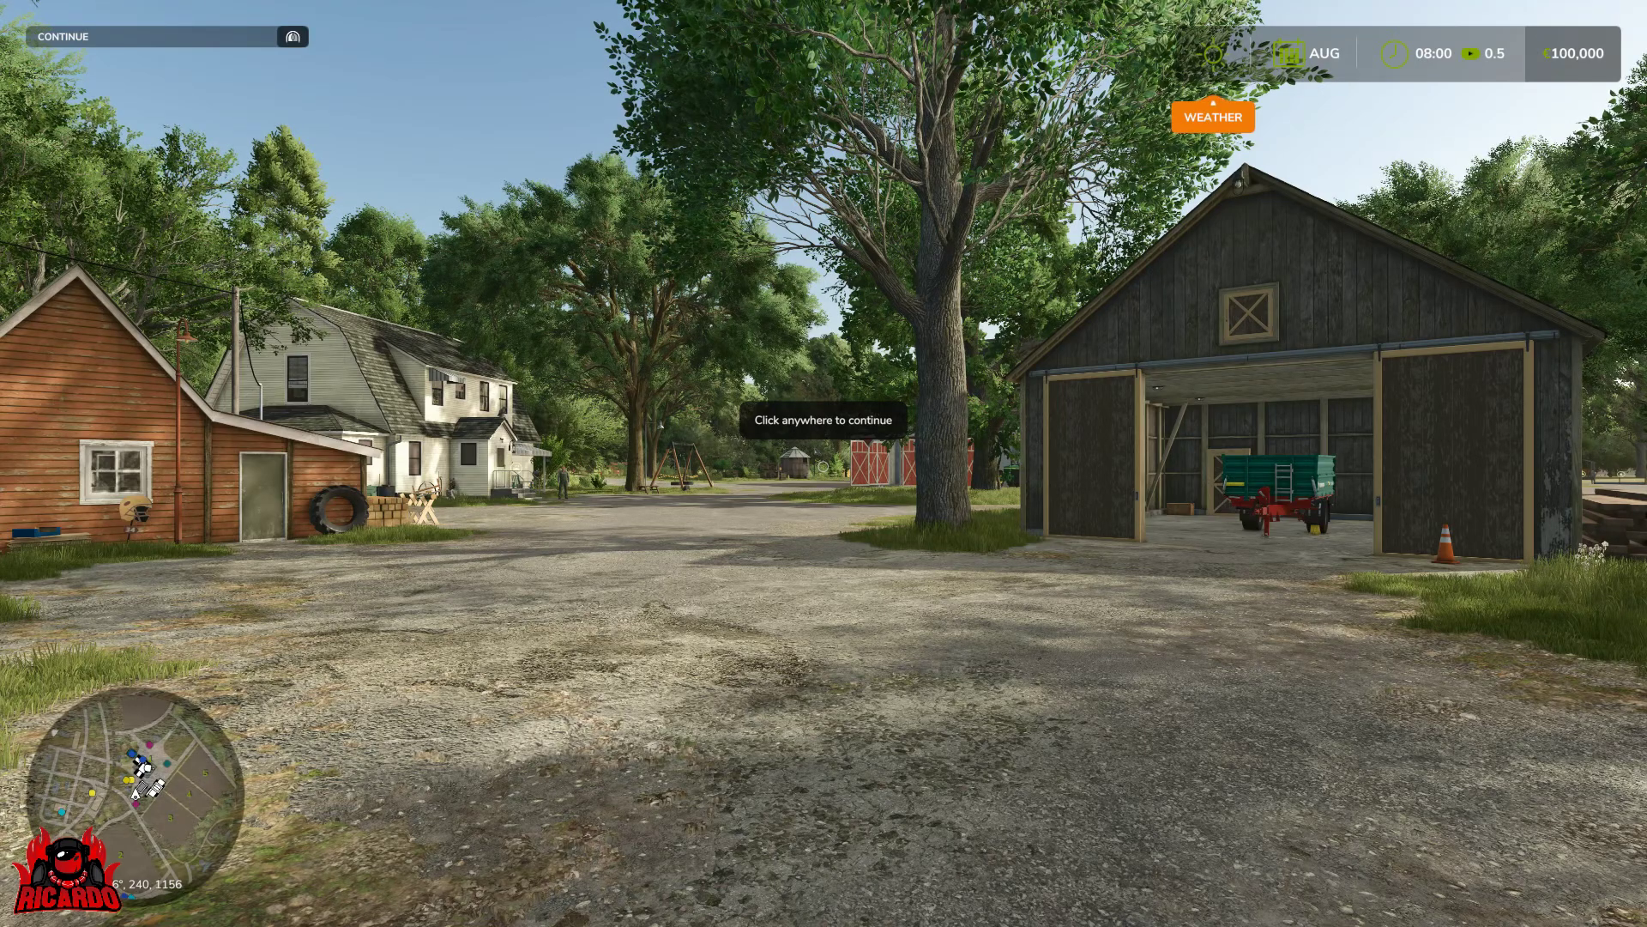
key("Return")
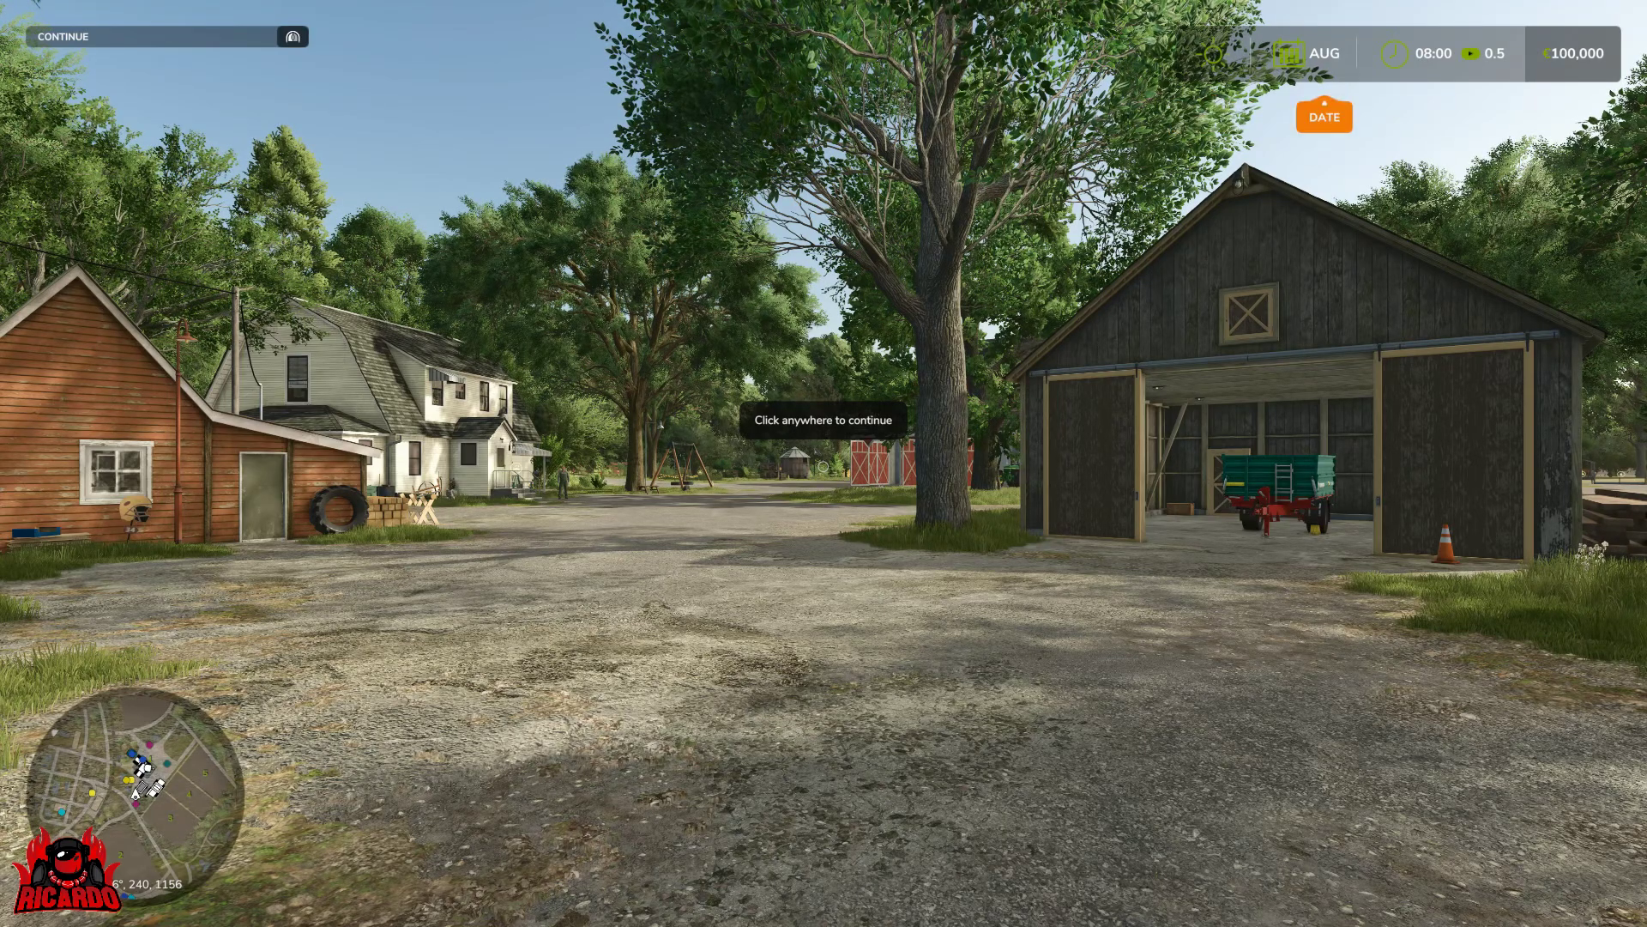
key("Return")
key("Return")
key("Return")
key("Return")
key("Return")
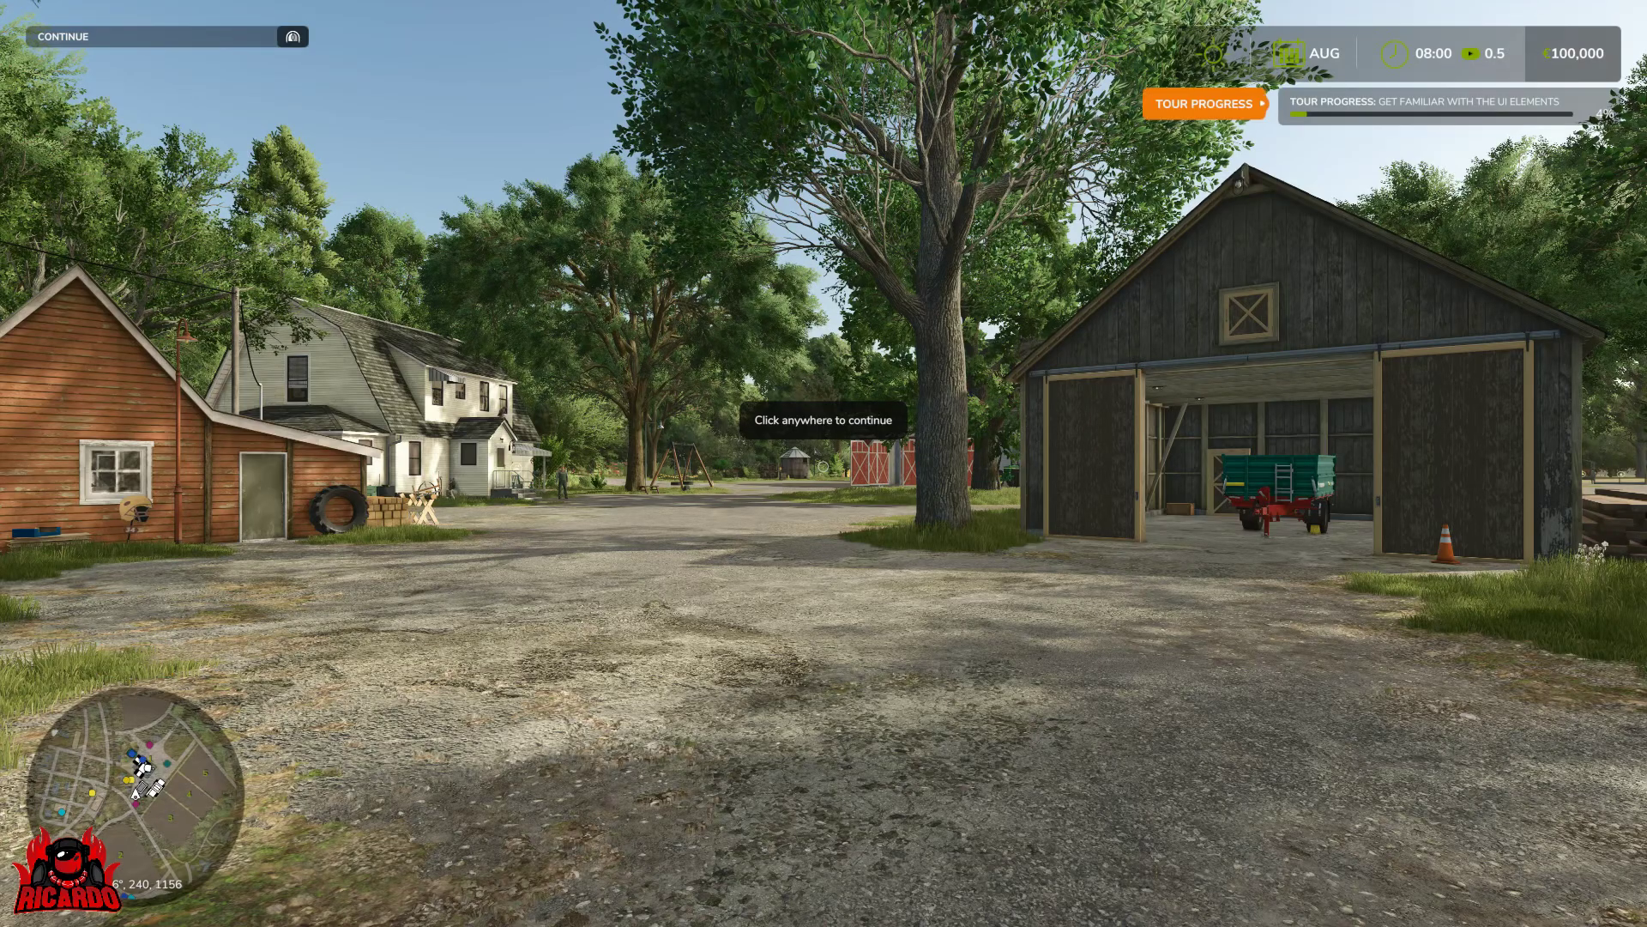
key("Return")
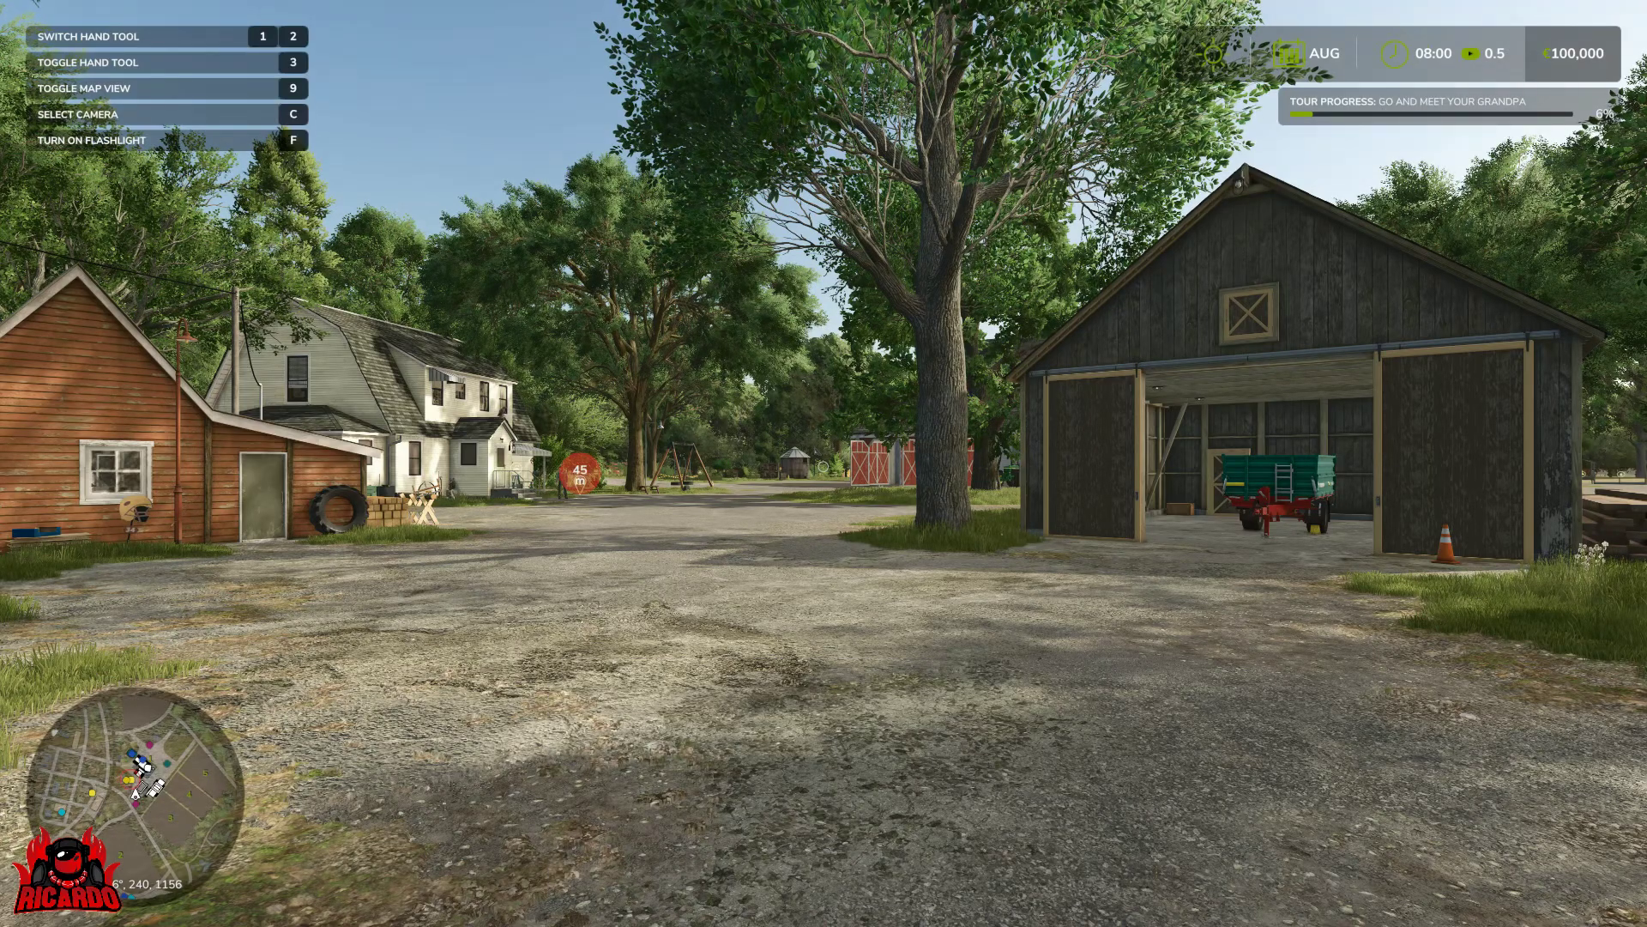
Walk around the farm past the trees and red barn to the open yard, examining the vegetation, fields and vehicle shed
key("s")
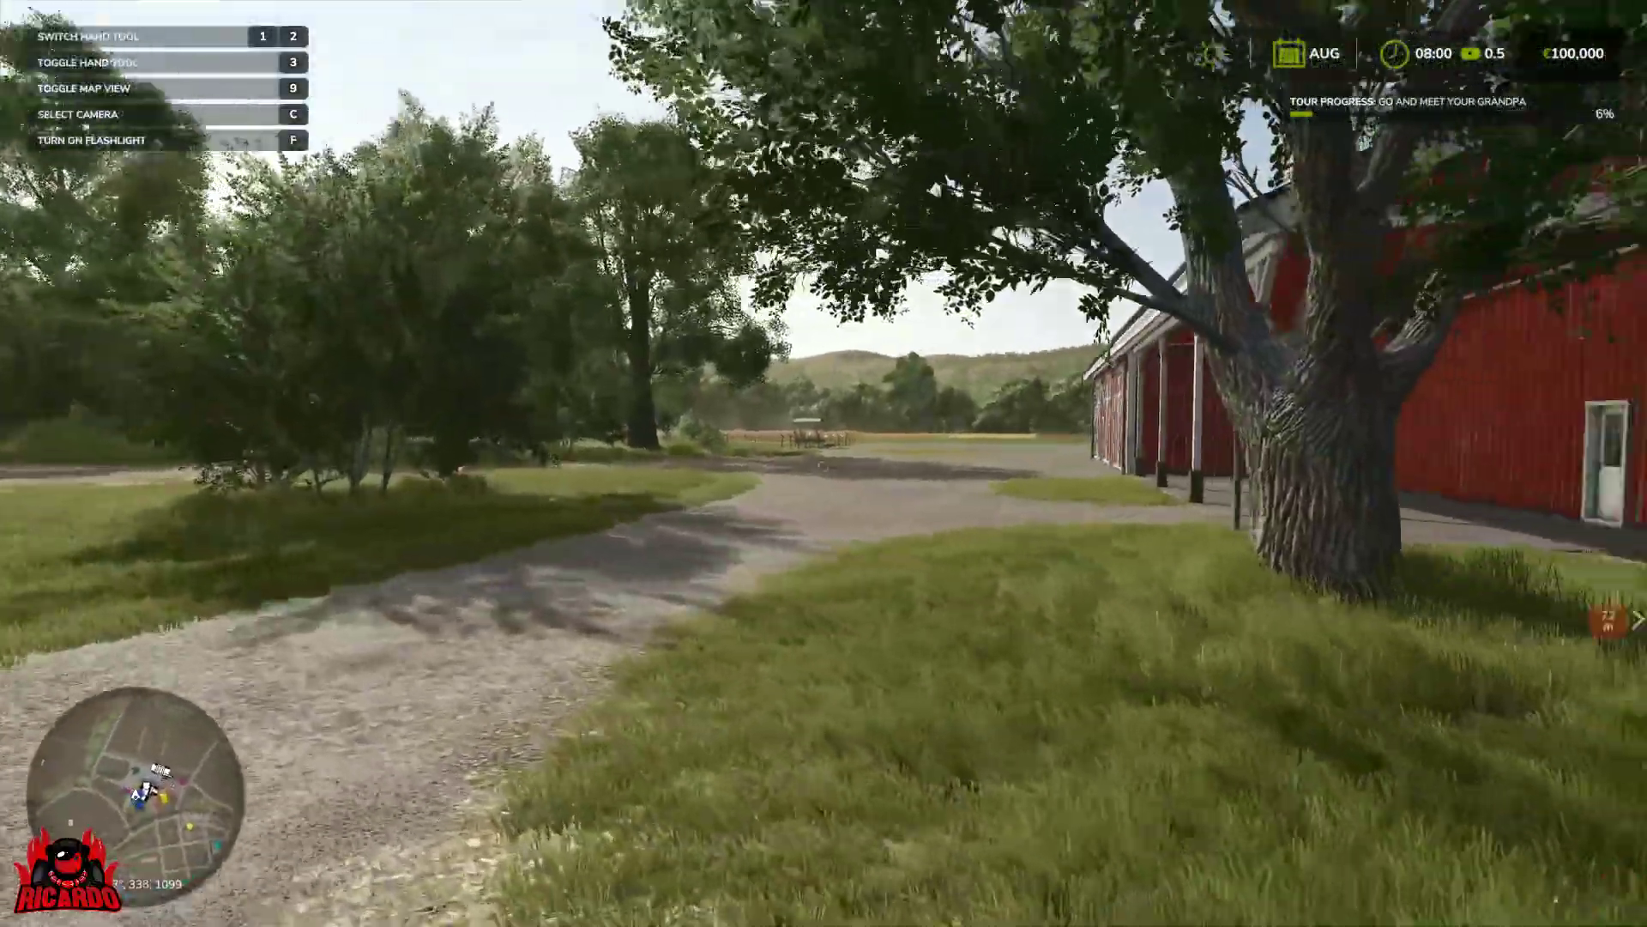
key("w")
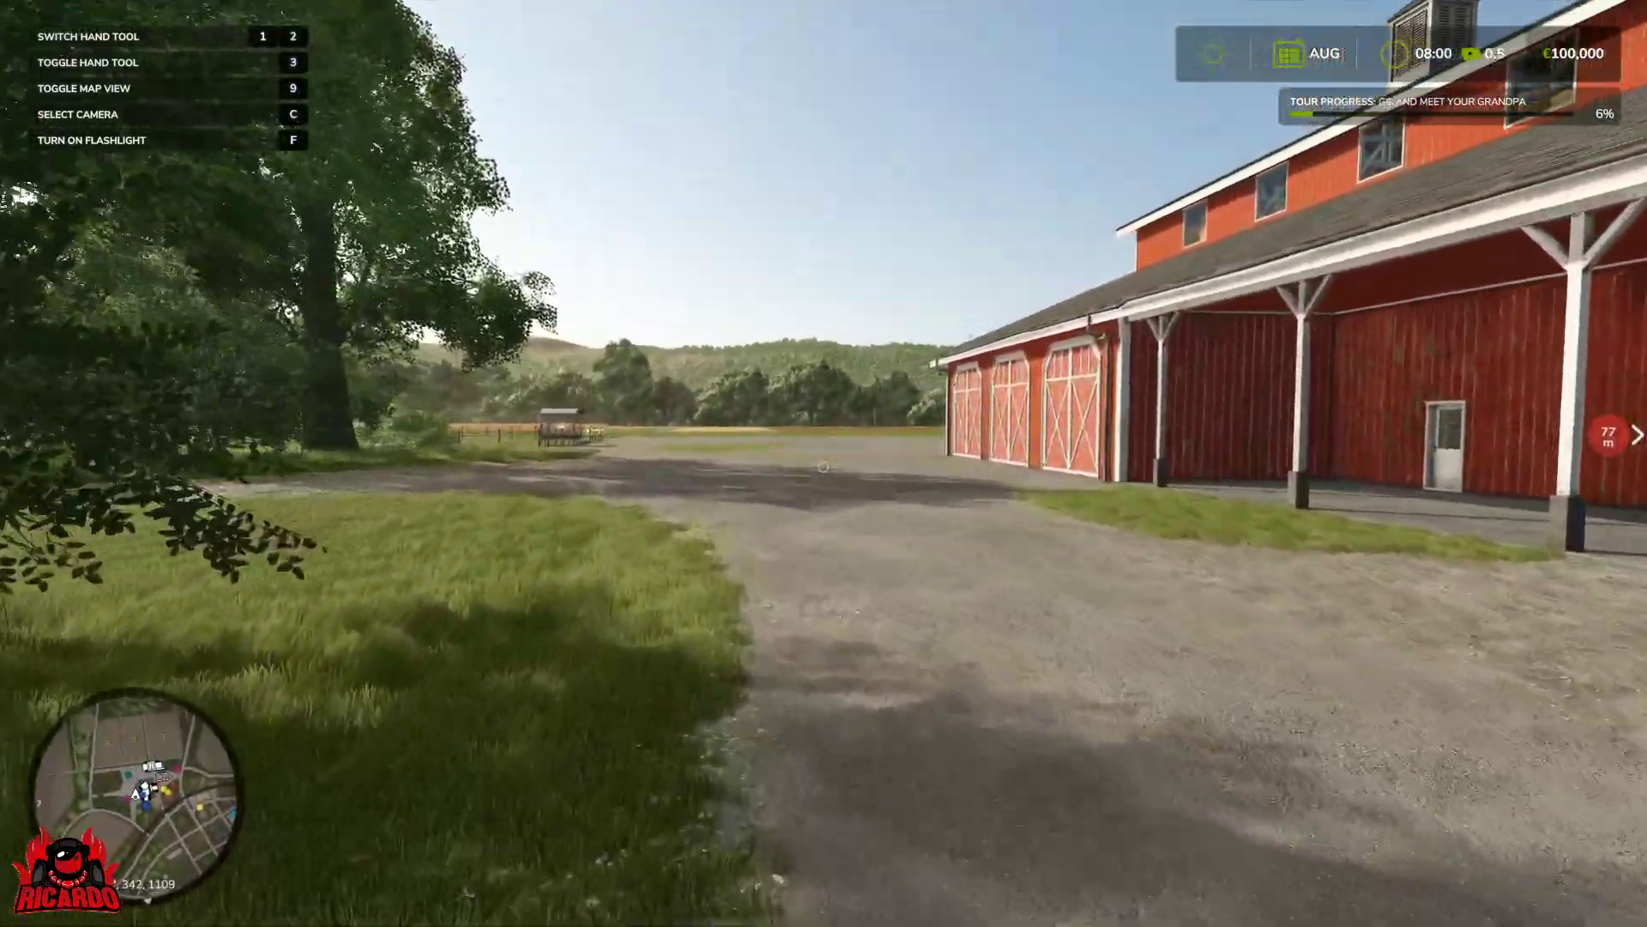
key("w")
key("w")
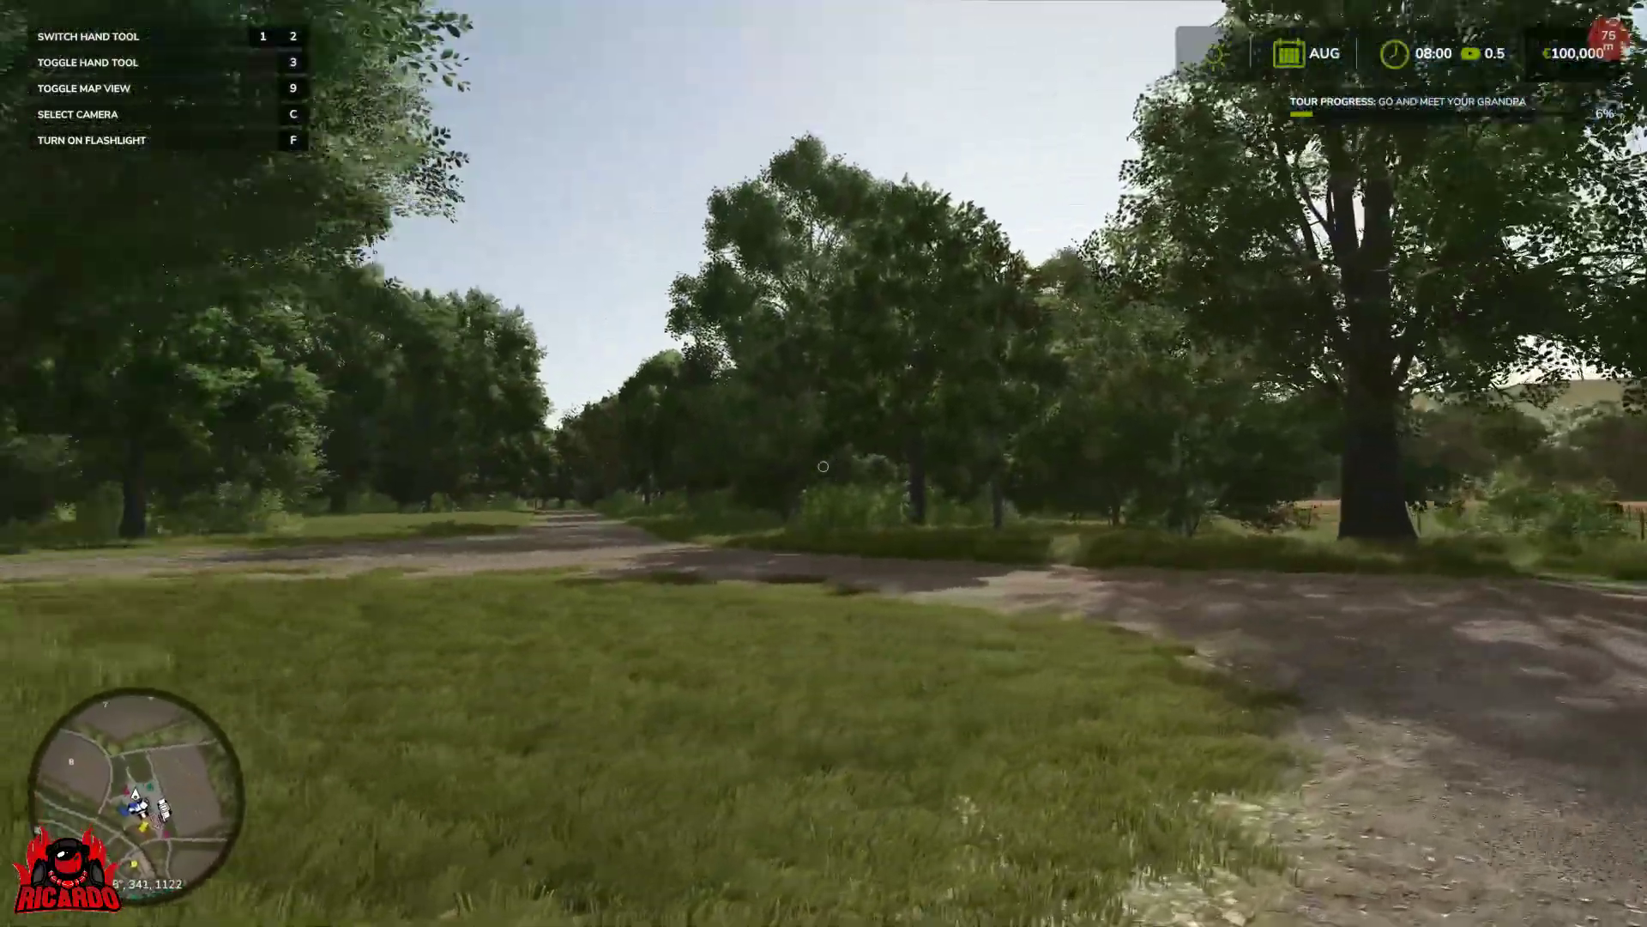
key("w")
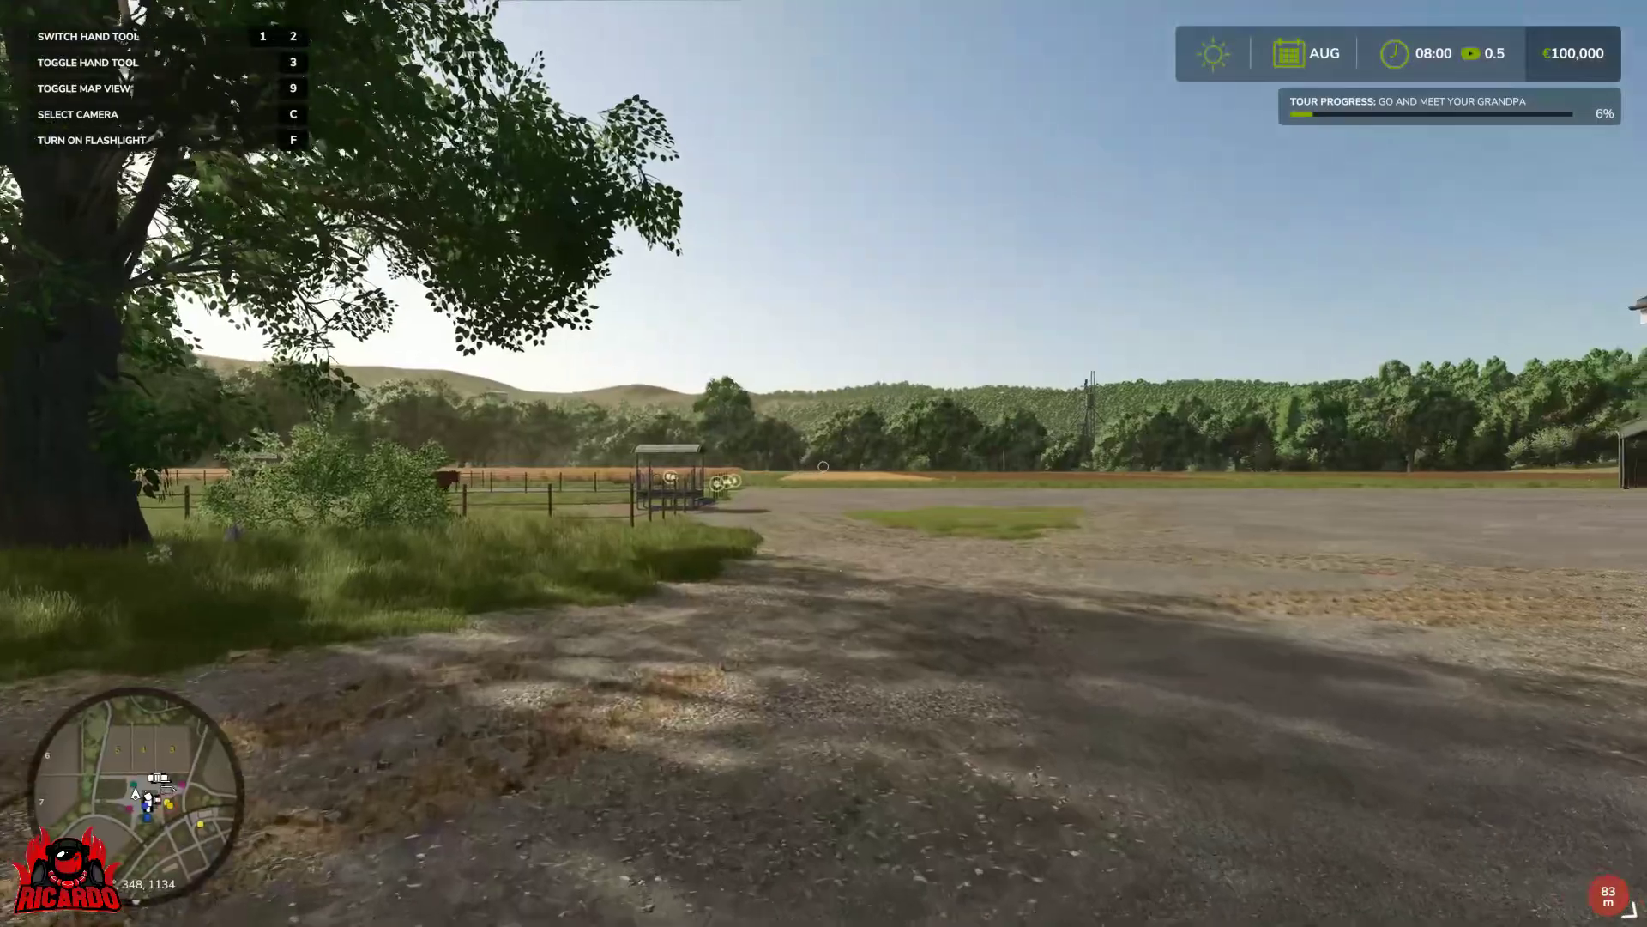
key("w")
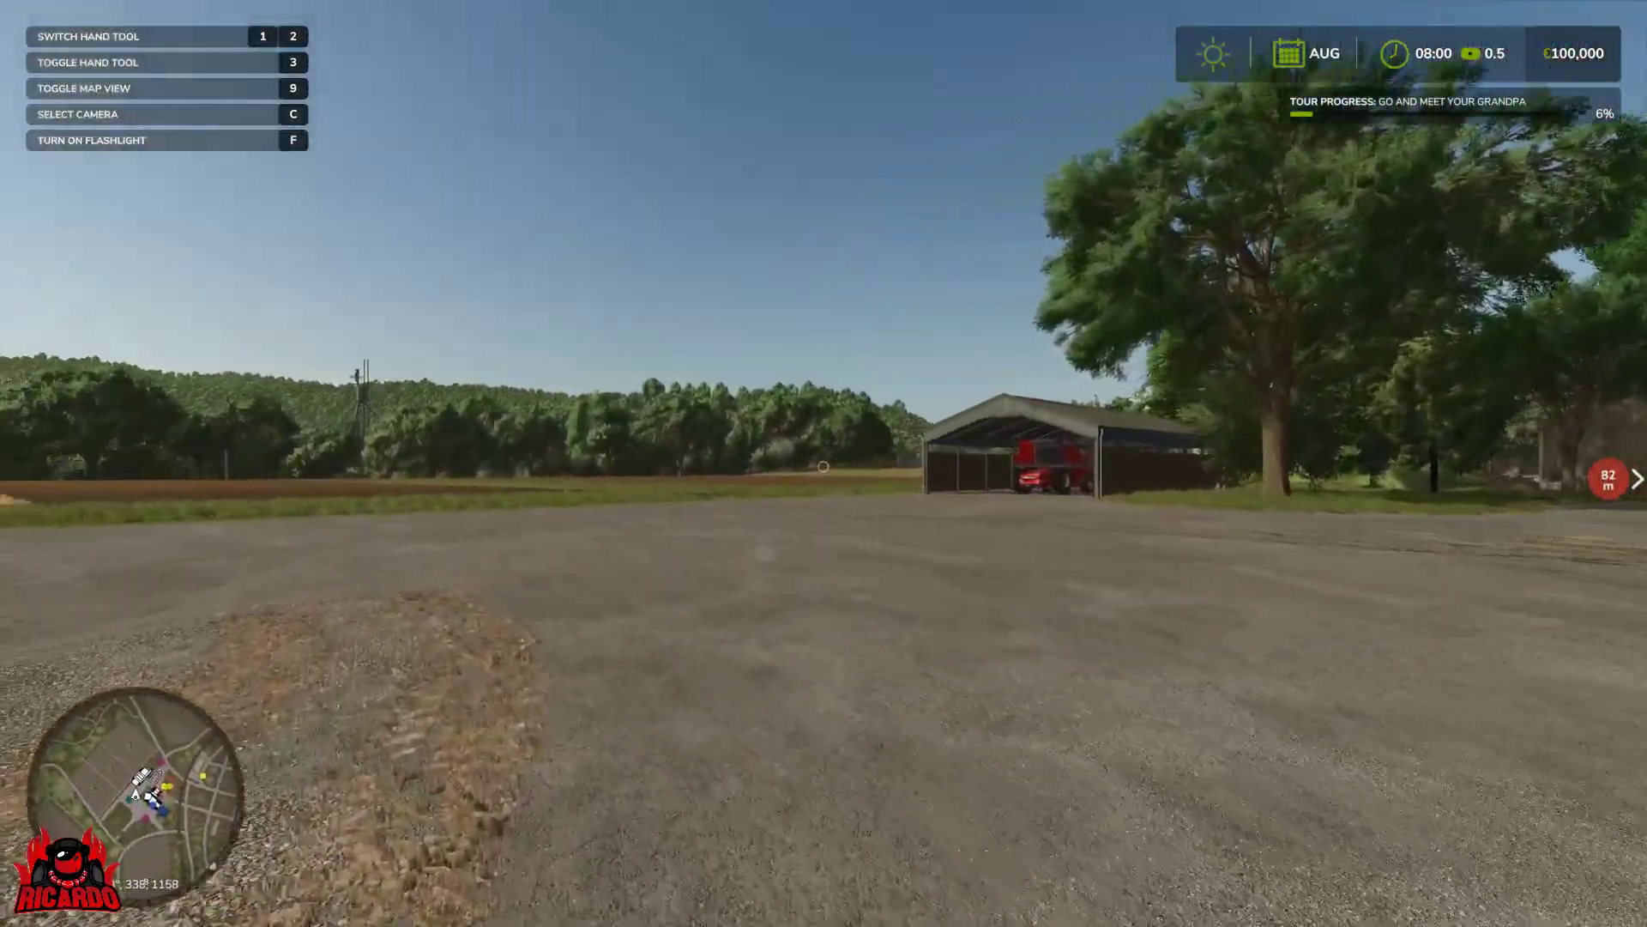
key("w")
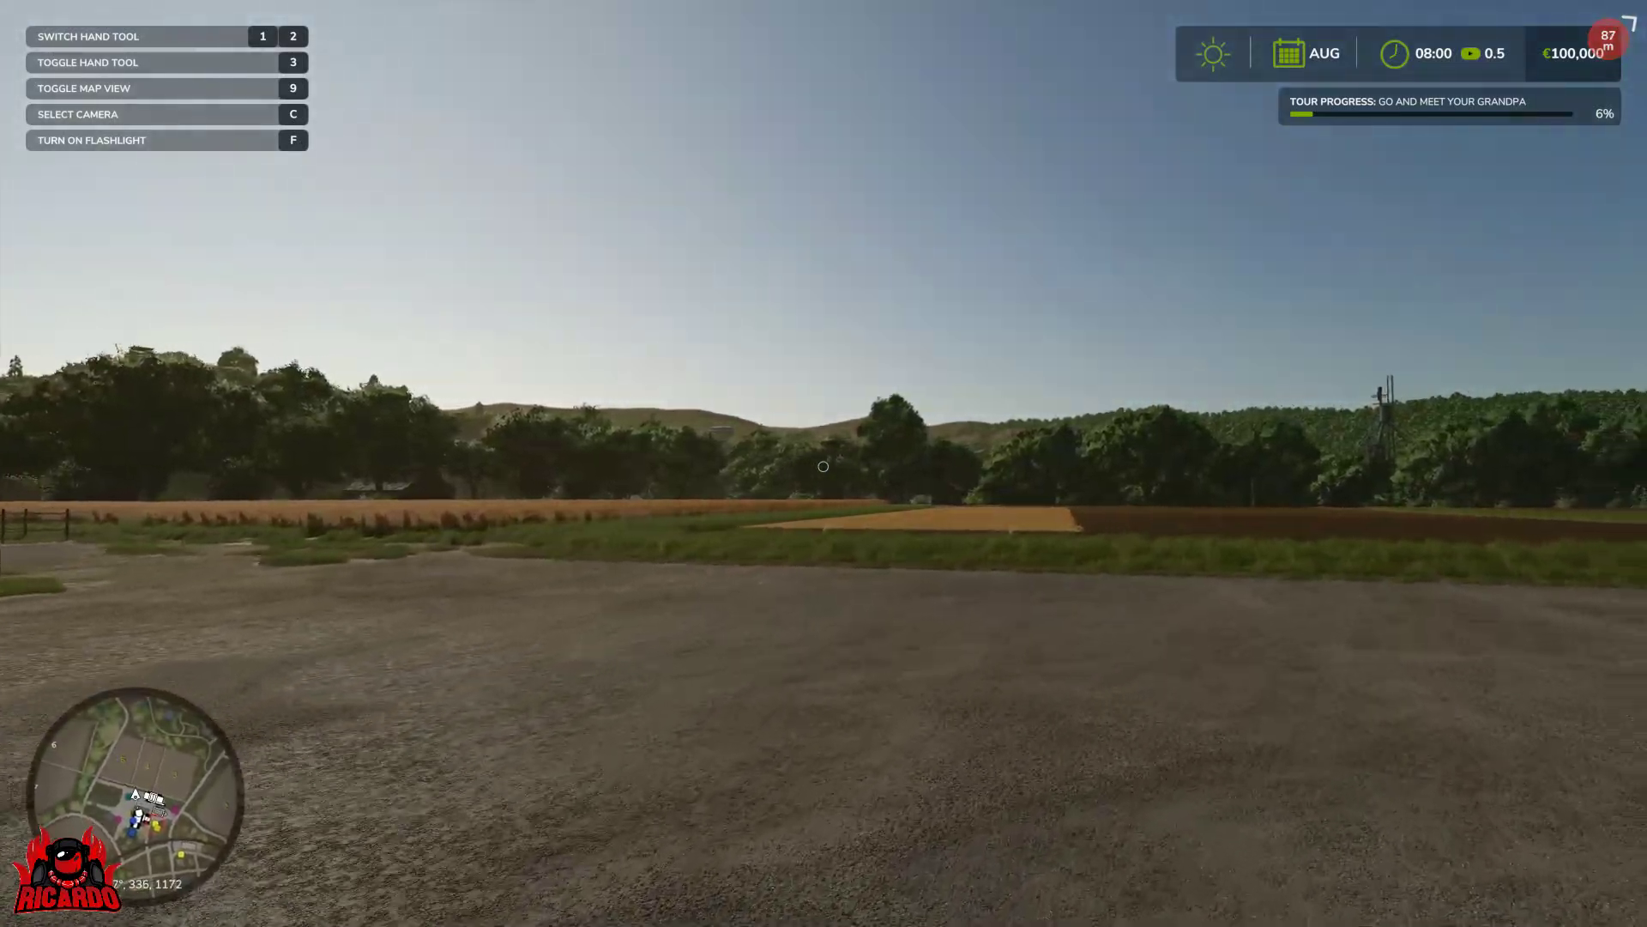
key("w")
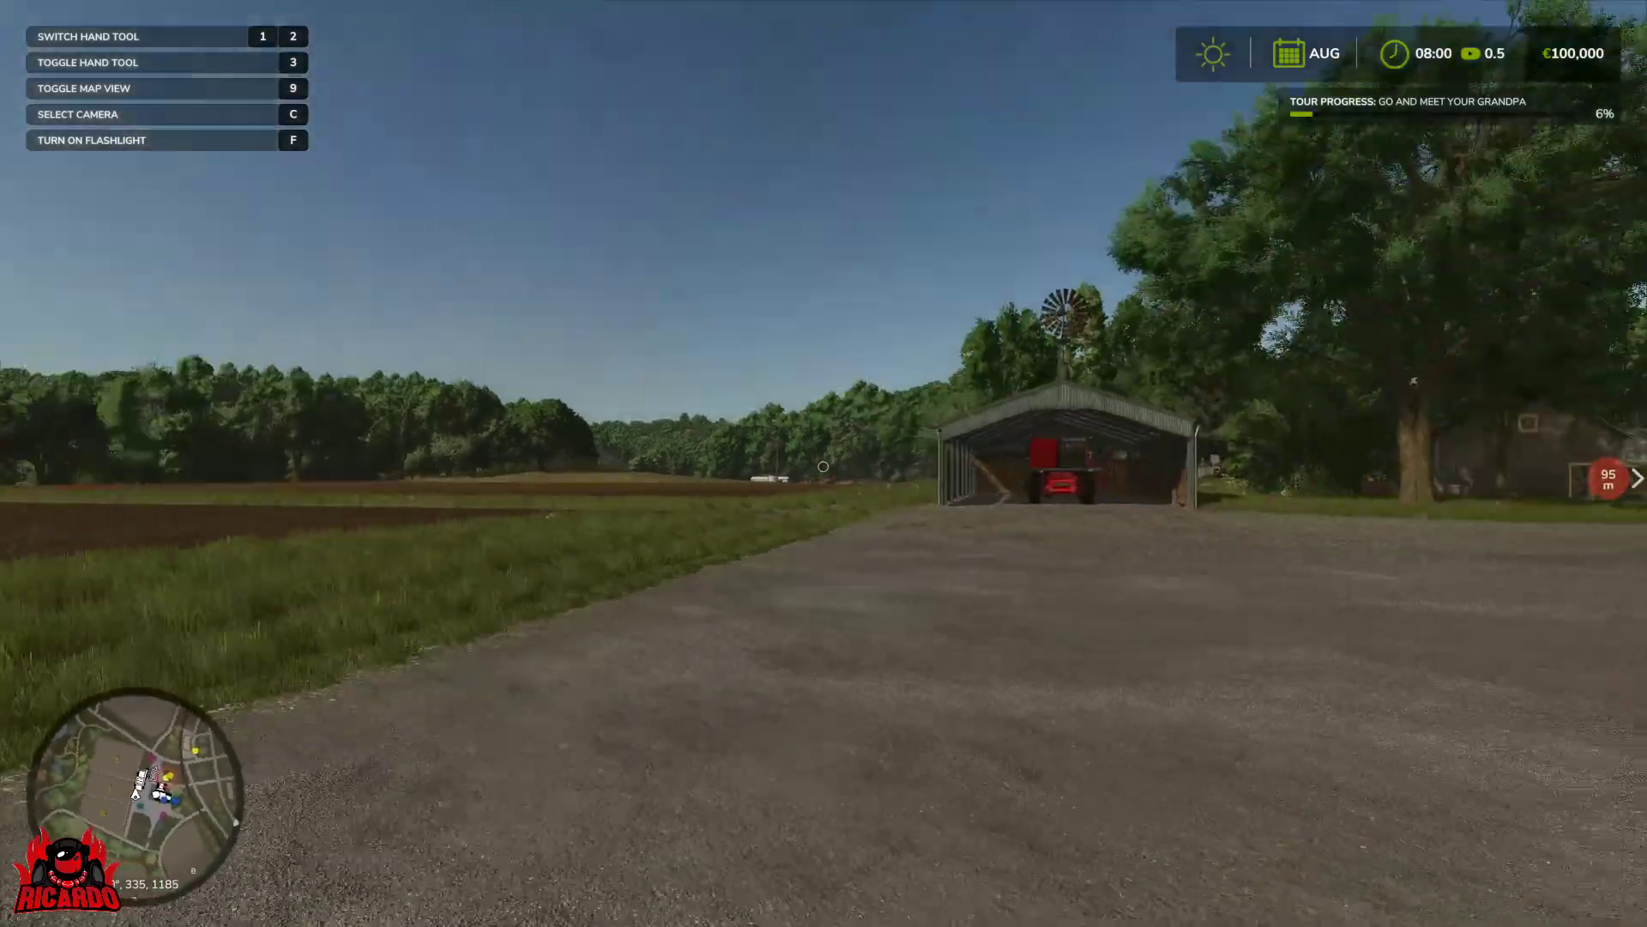
Walk through the red barn's open front doors up to the green seeder to inspect the interior and machine detail
key("w")
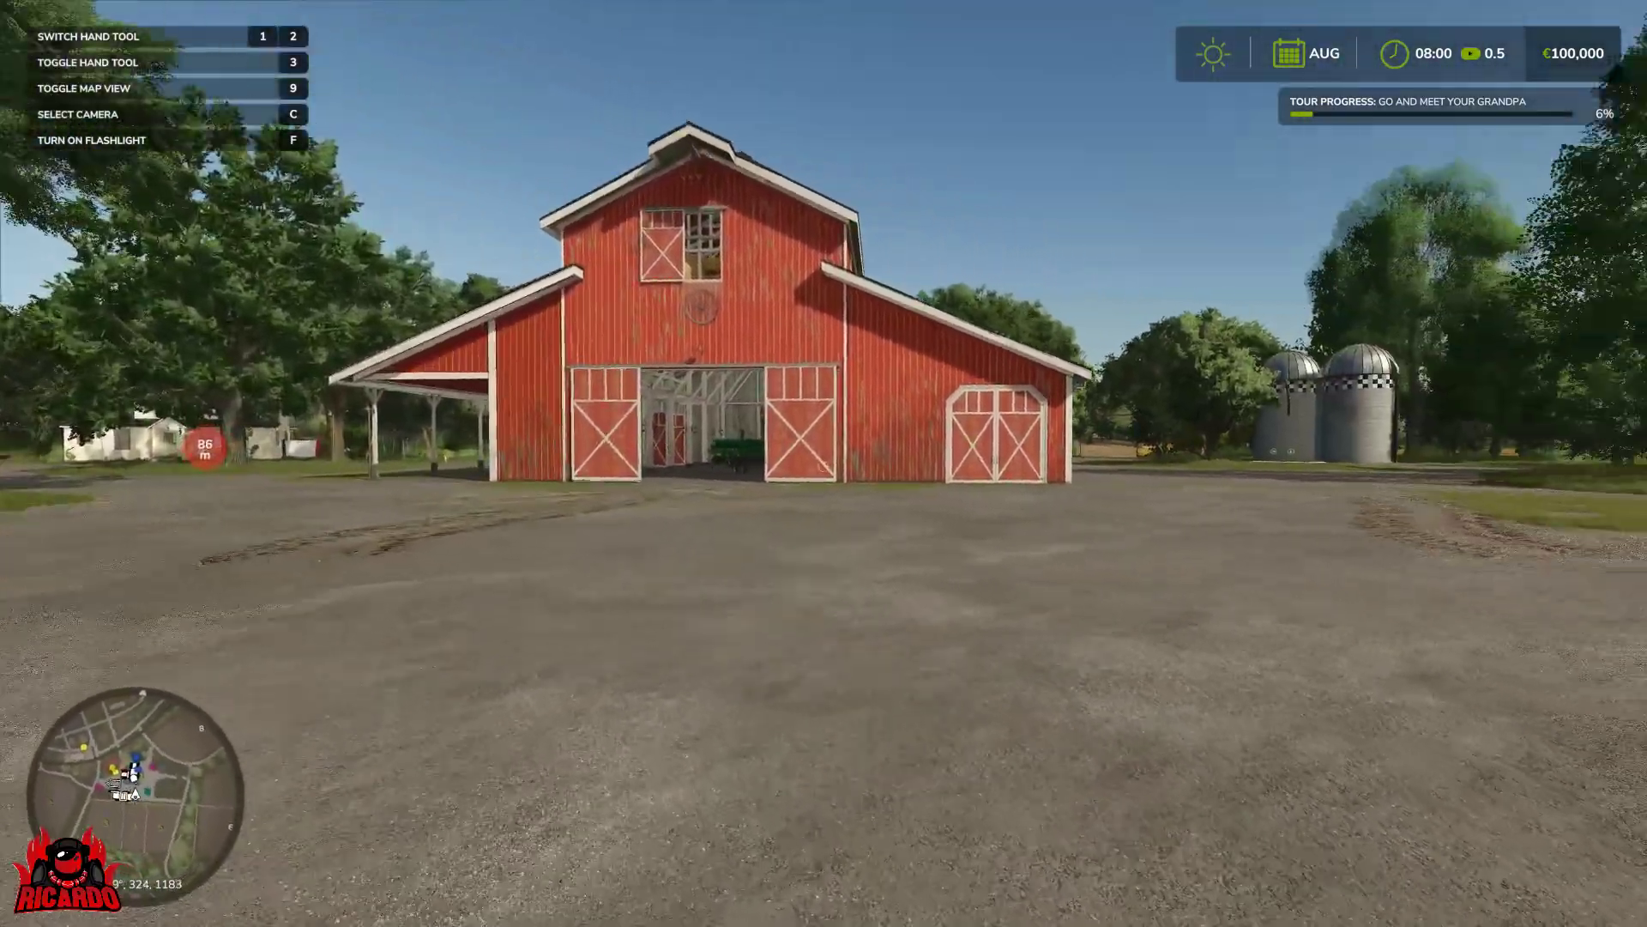
key("w")
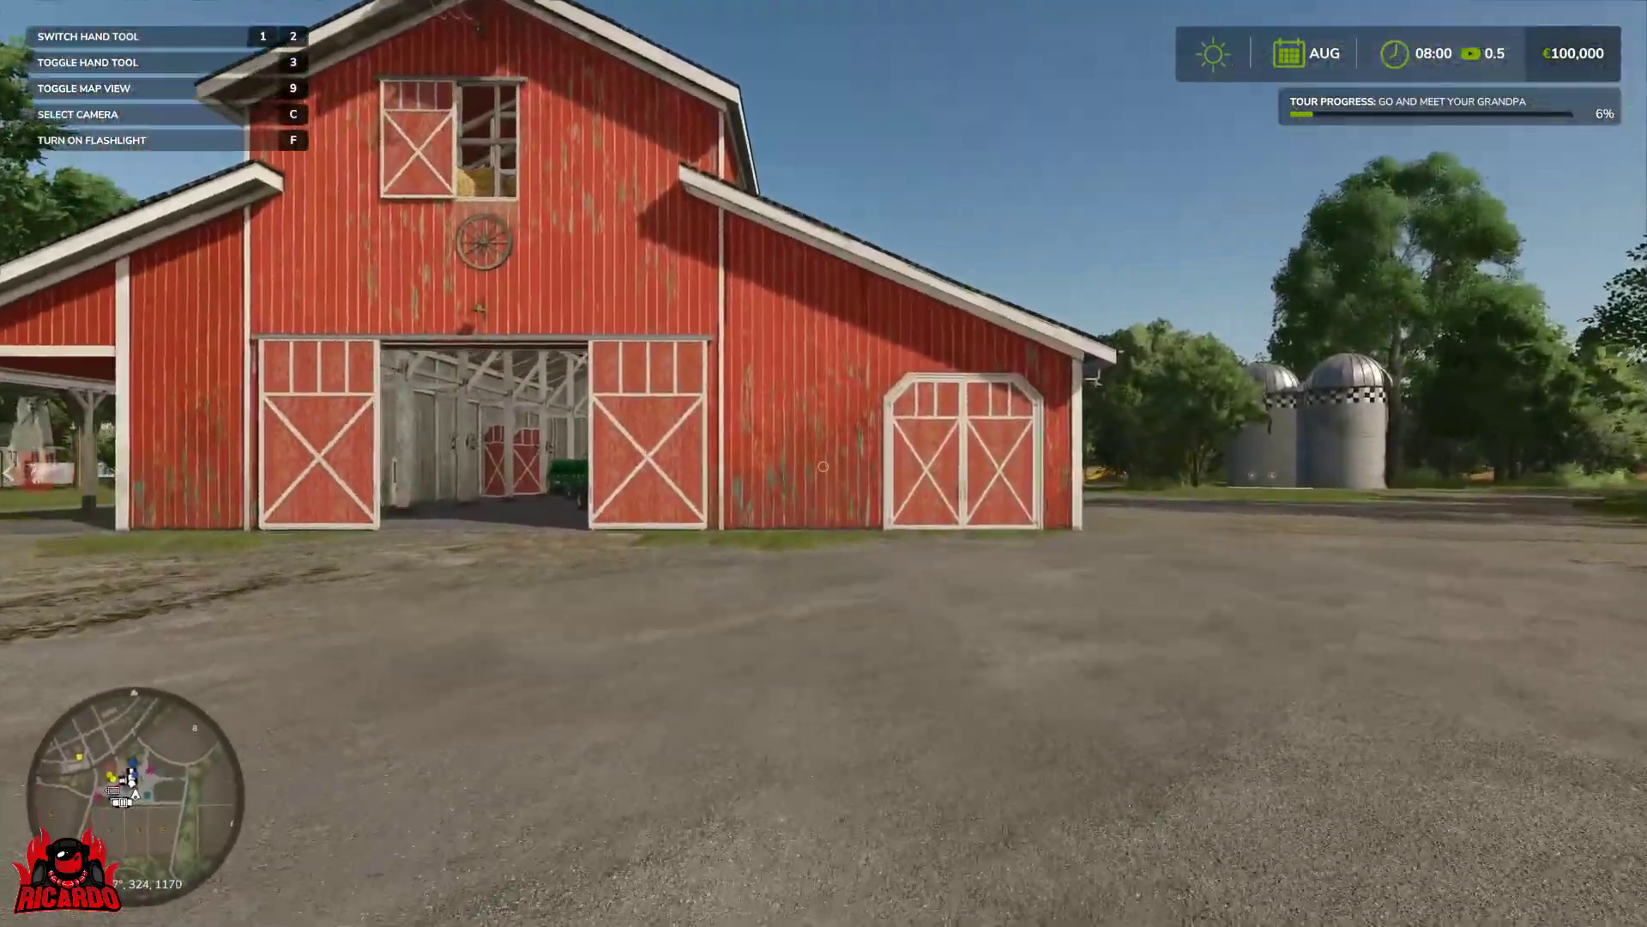
key("w")
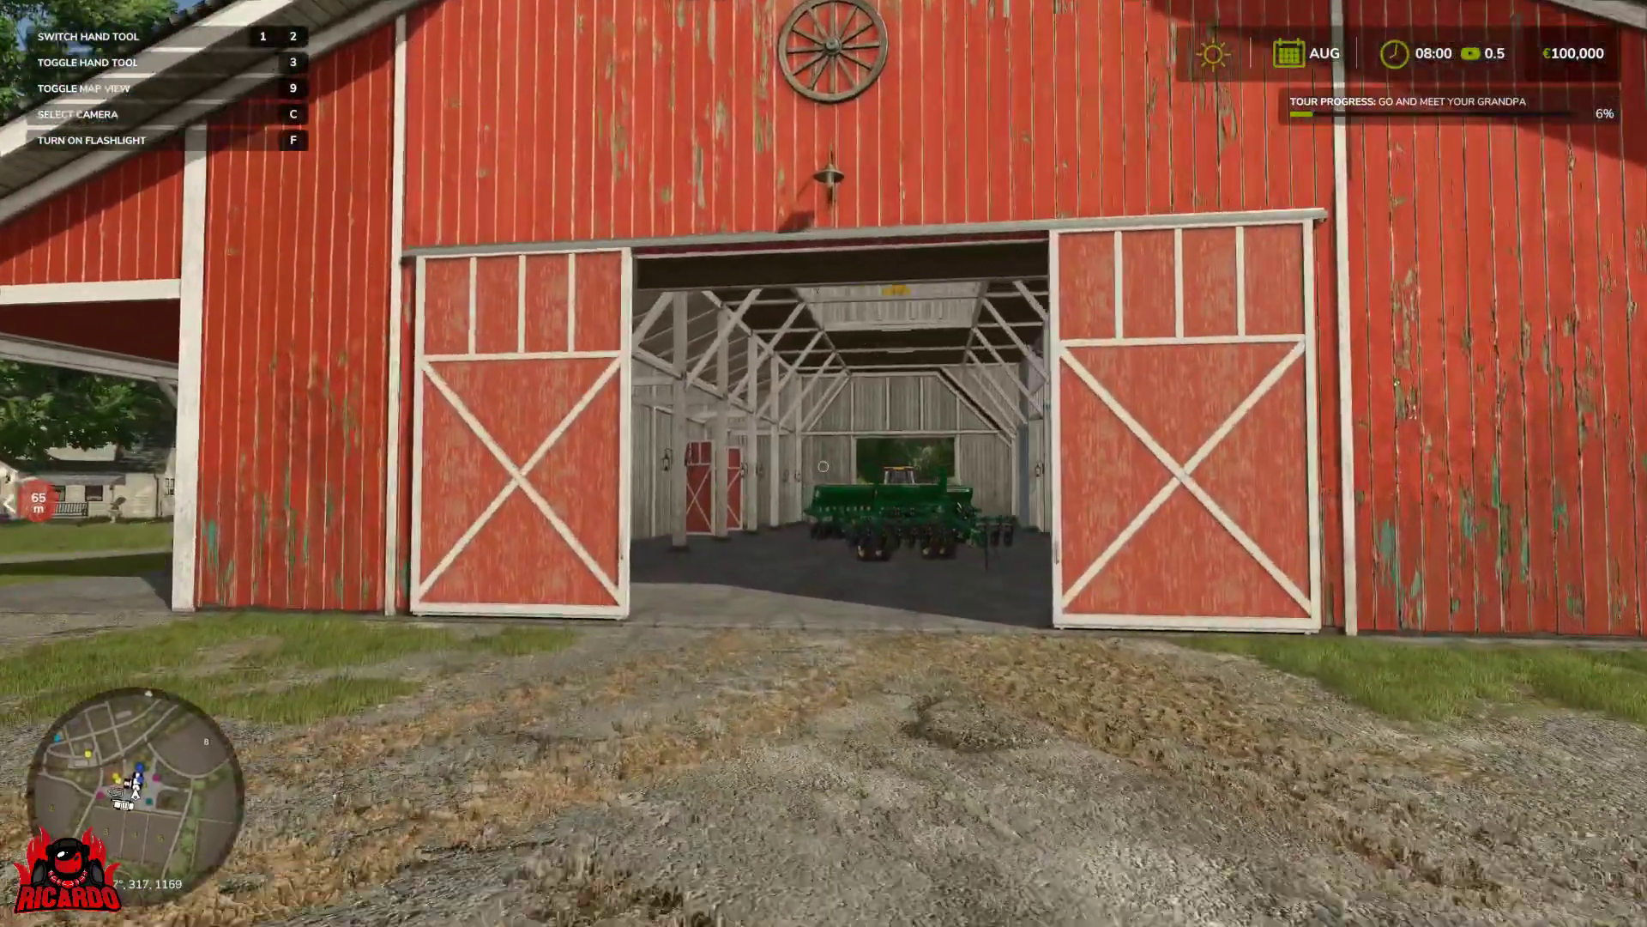
key("w")
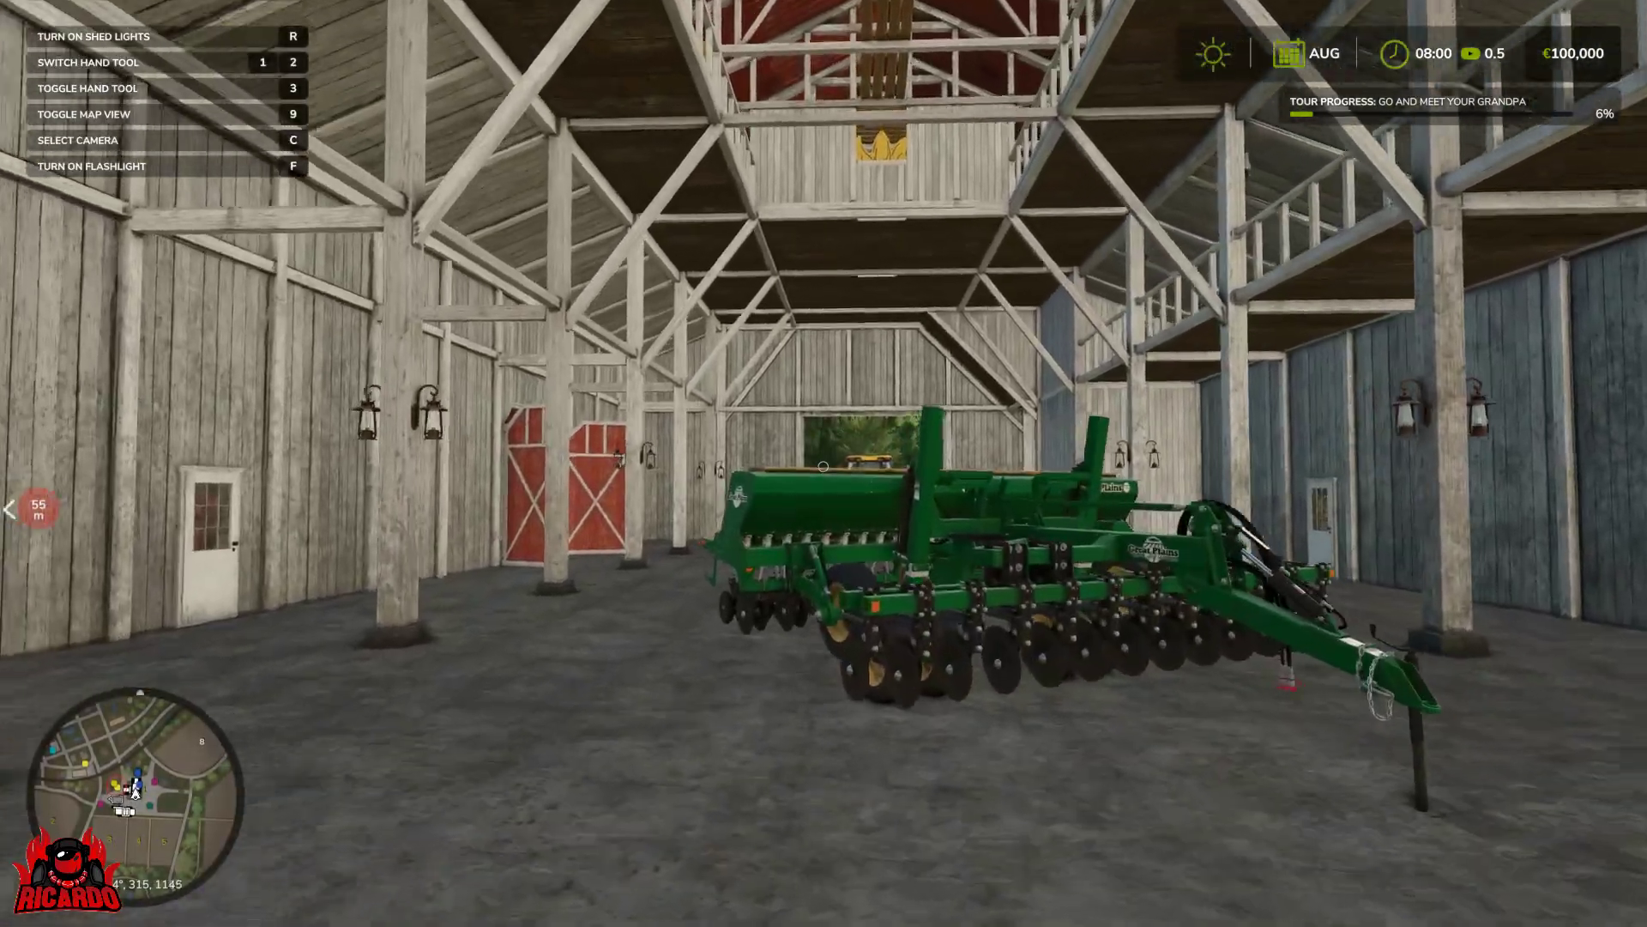